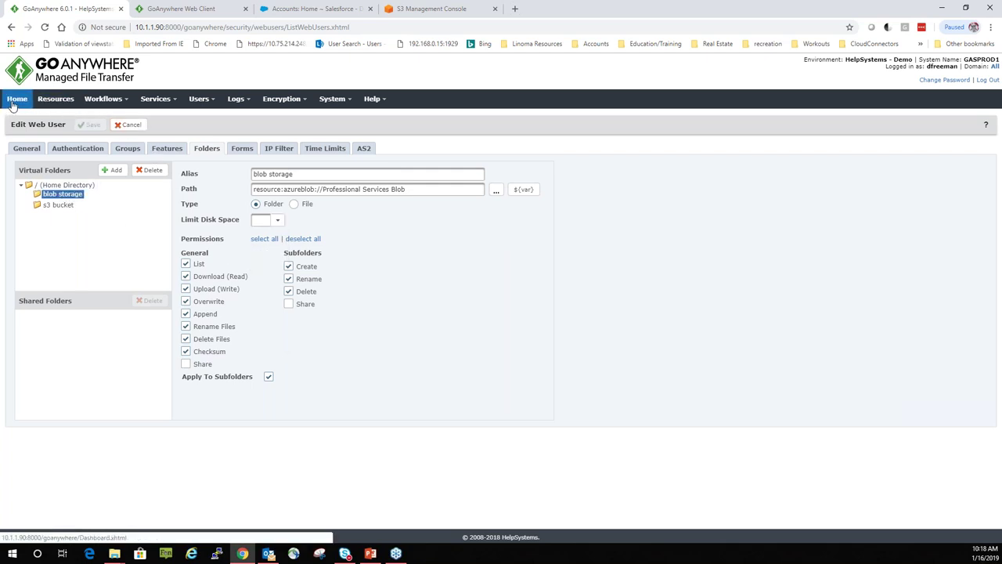
Go back to the dashboard and view the Cloud Connectors resources such as Amazon SNS, Dropbox and OneDrive.
left_click(16, 100)
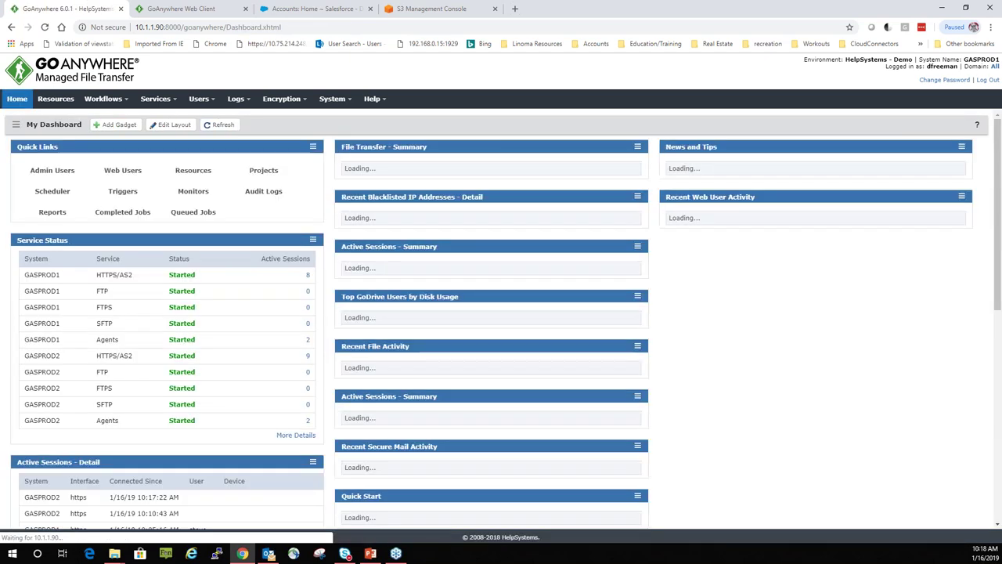
left_click(197, 191)
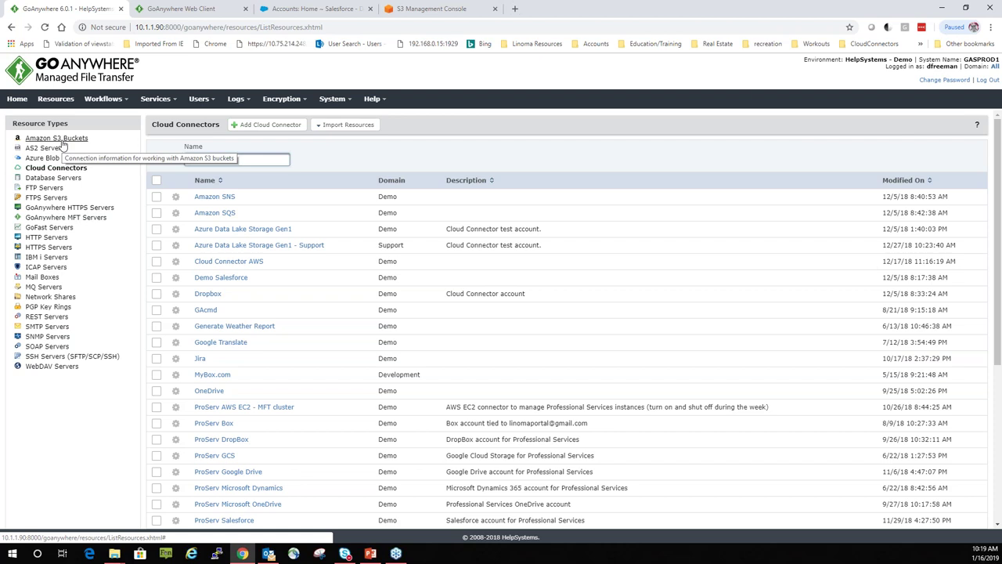
Browse the Cloud Connectors projects folder containing Box, Salesforce, Sharepoint and AWS instance jobs.
left_click(22, 100)
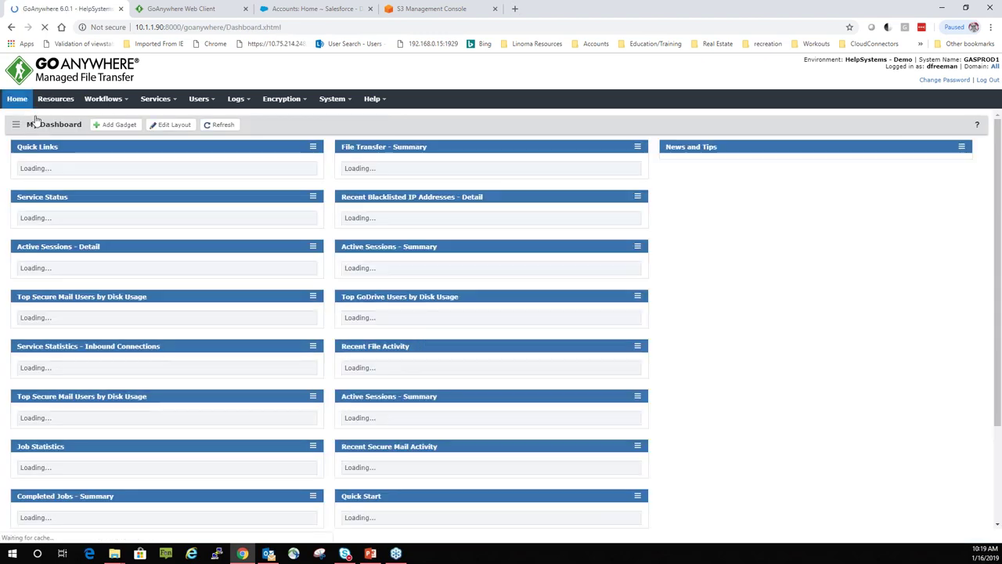
left_click(262, 188)
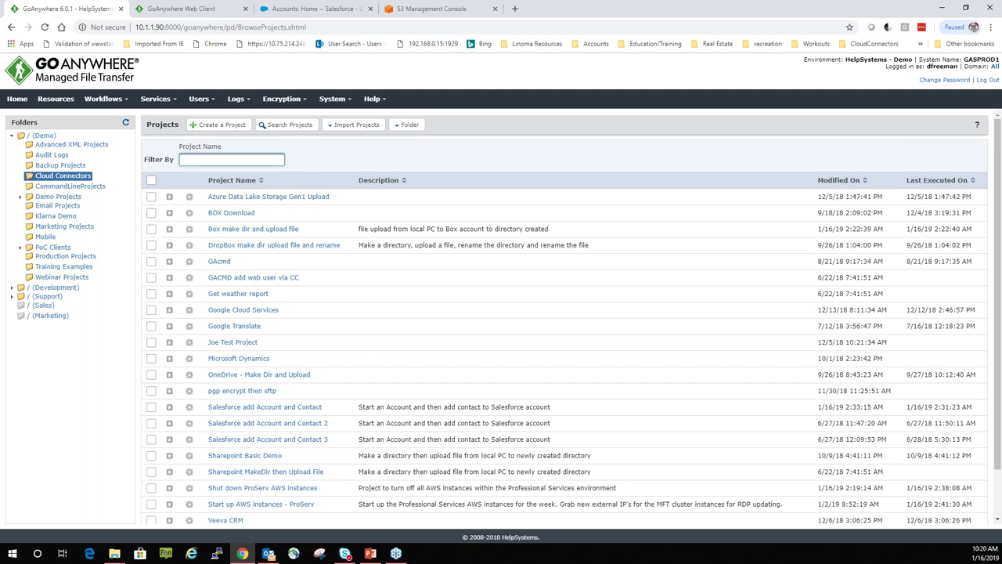
Reopen the Cloud Connectors resource list, then return to the Home dashboard.
left_click(55, 98)
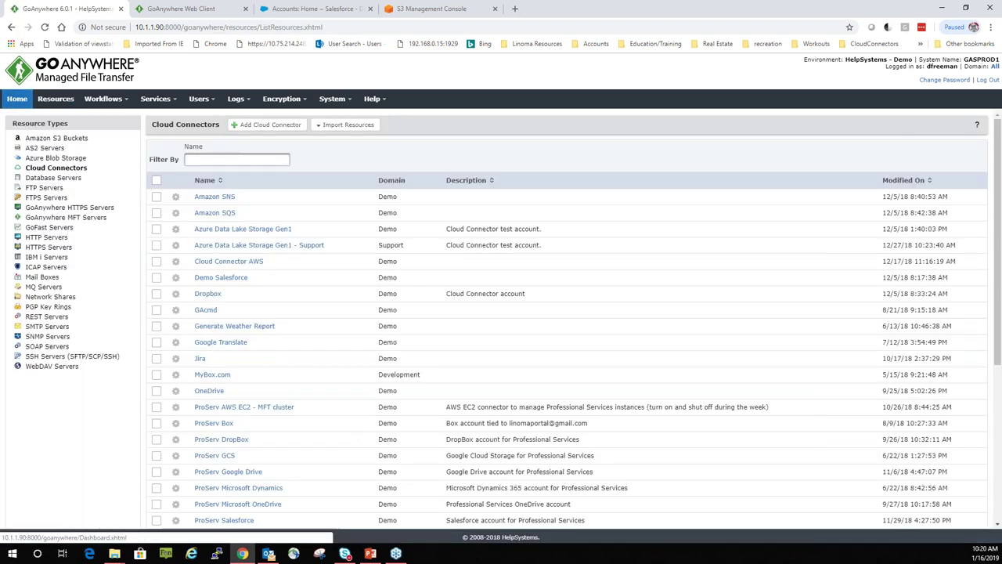
left_click(17, 99)
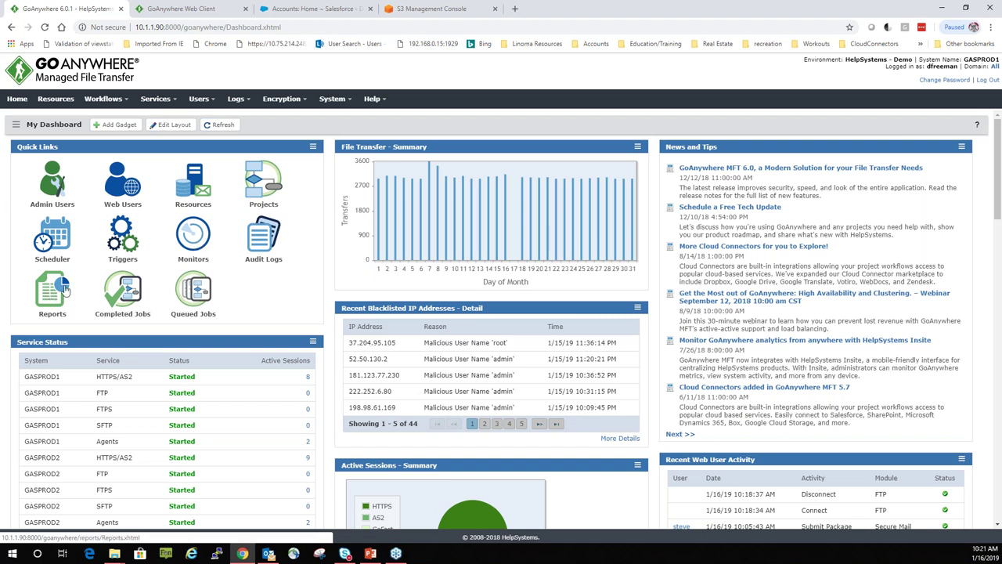
left_click(269, 239)
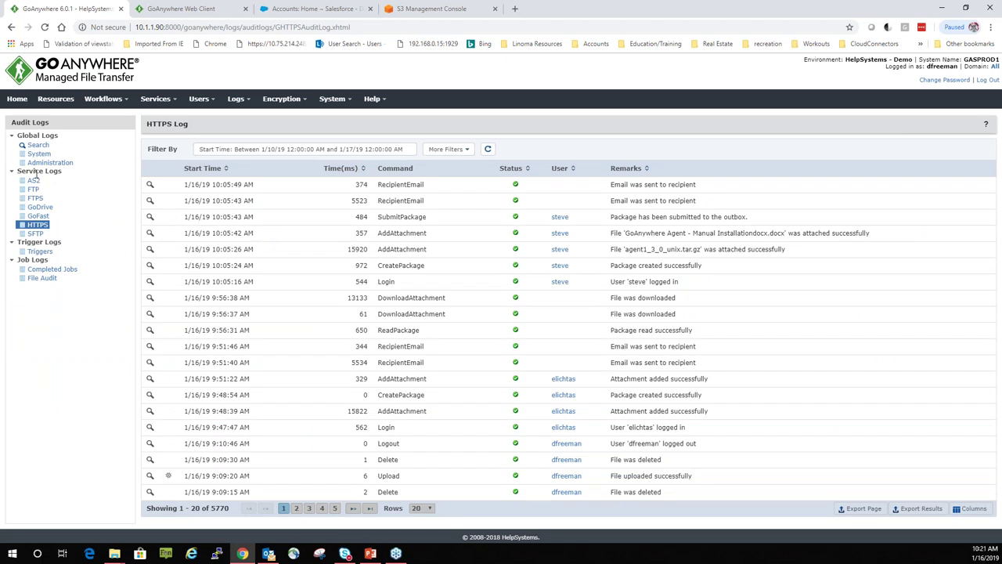
left_click(39, 225)
left_click(51, 163)
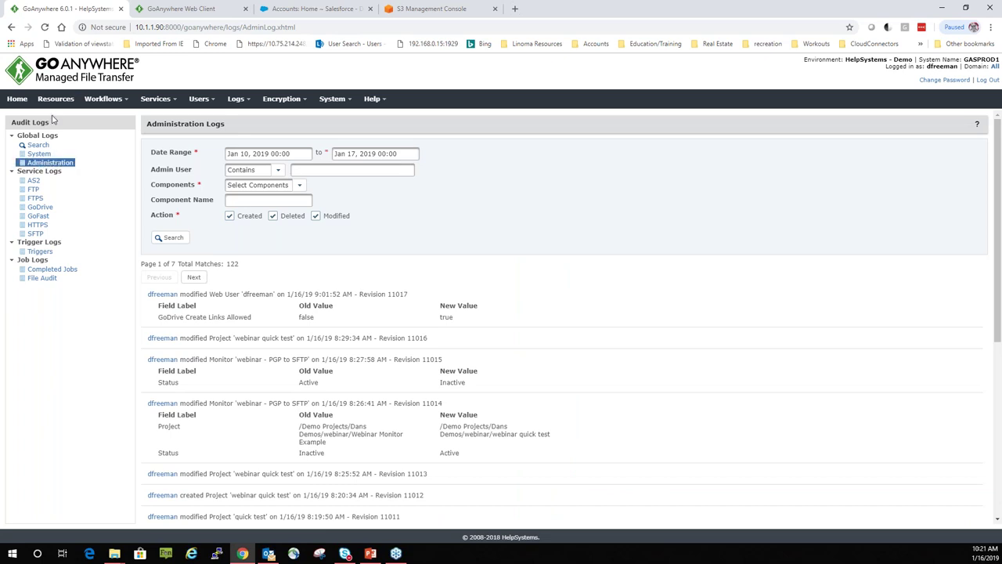
left_click(18, 101)
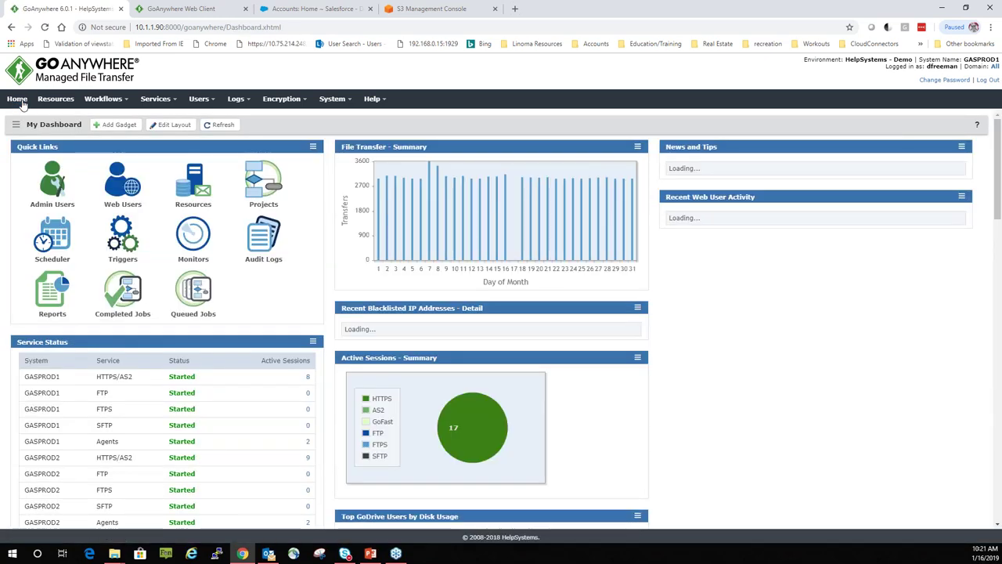
Look over the Reports catalogue, then view the Completed Jobs list for 1/10–1/17/19.
left_click(51, 296)
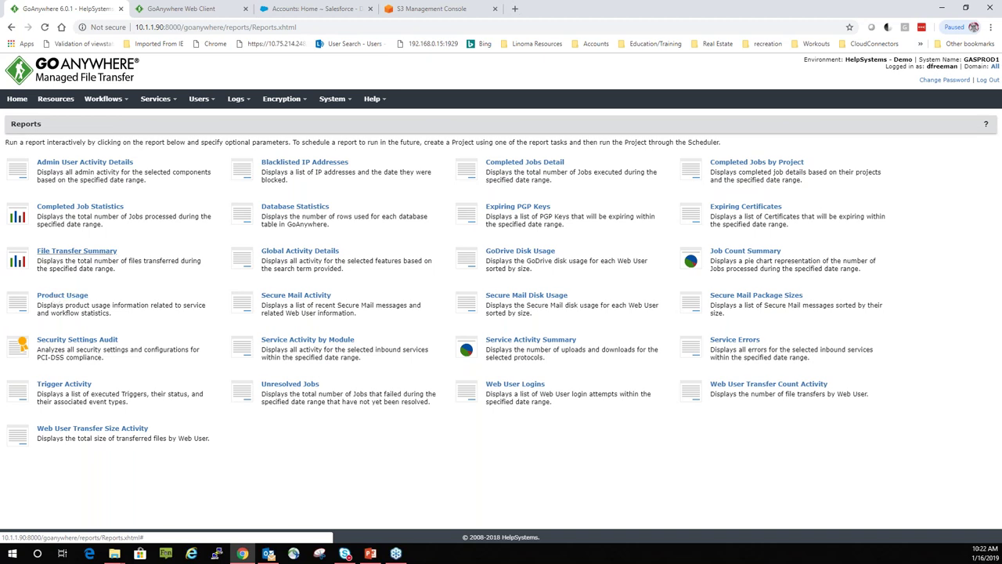
left_click(19, 102)
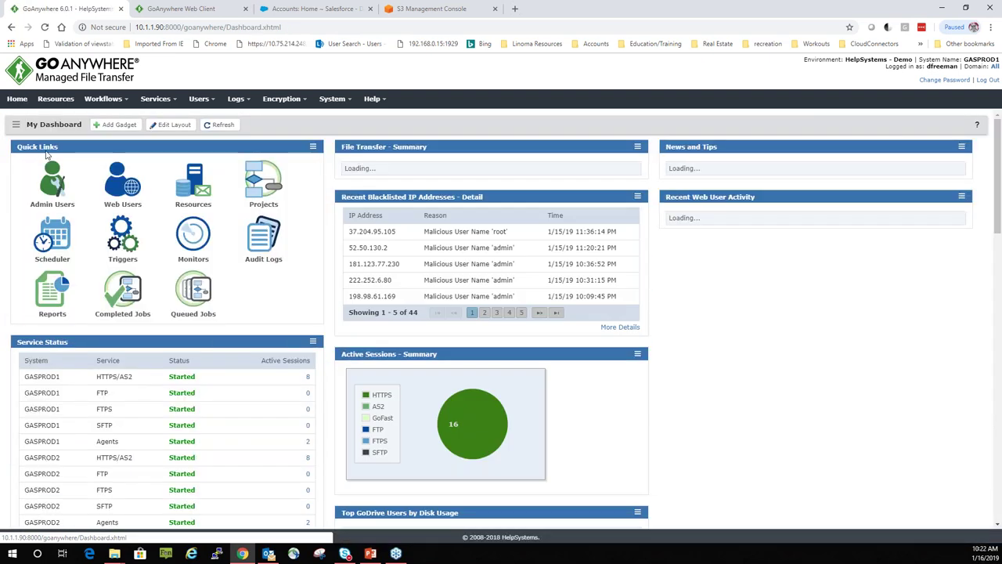
left_click(130, 302)
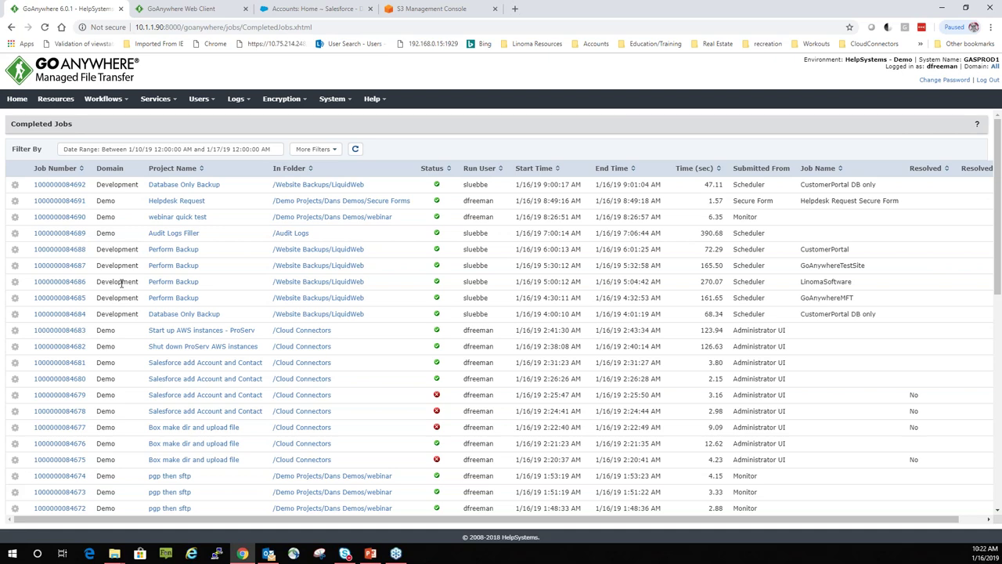
Check the queued jobs, then open the Job Queue Manager listing Default, High Priority, Low Priority and Single Threaded queues.
left_click(18, 99)
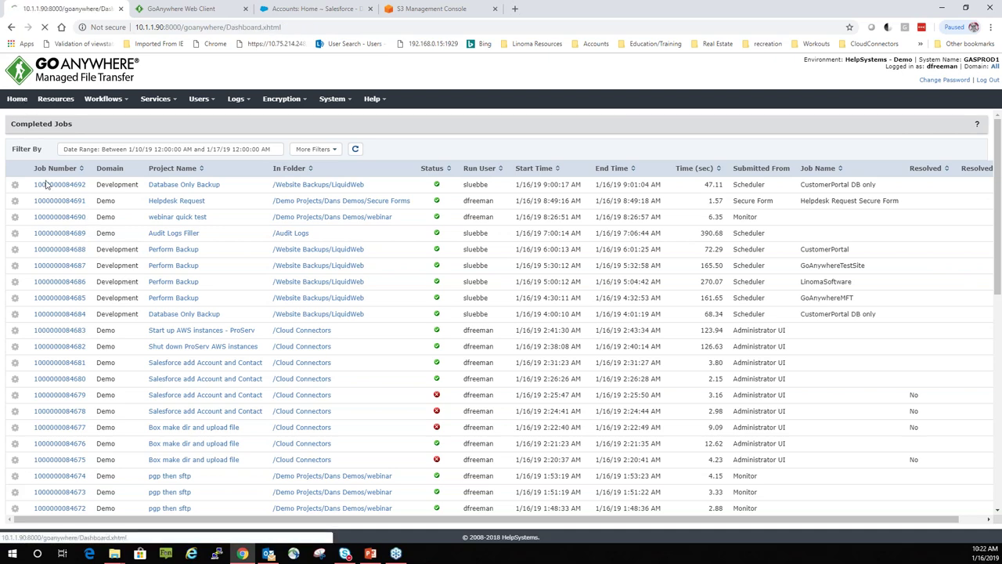
left_click(198, 295)
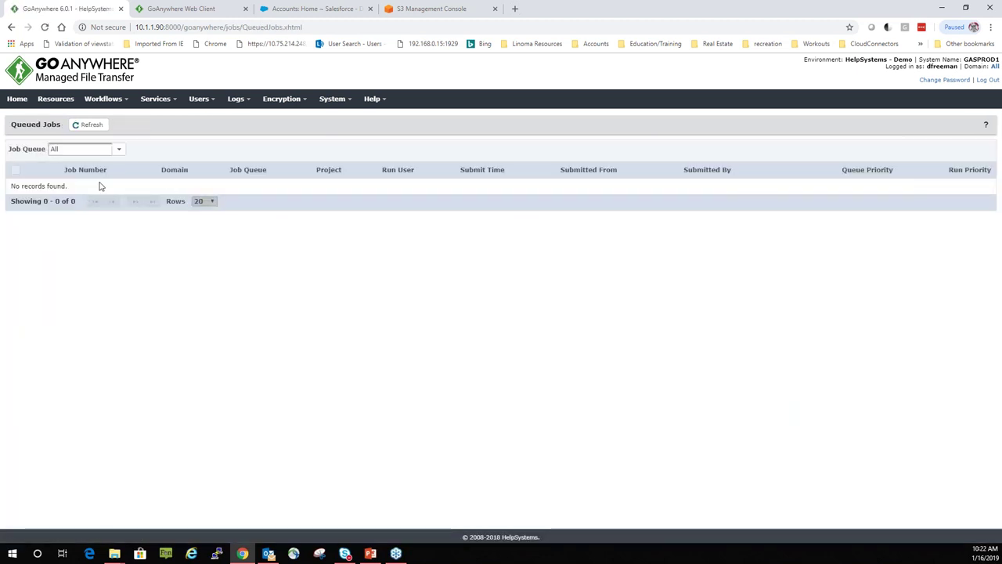
mouse_move(103, 99)
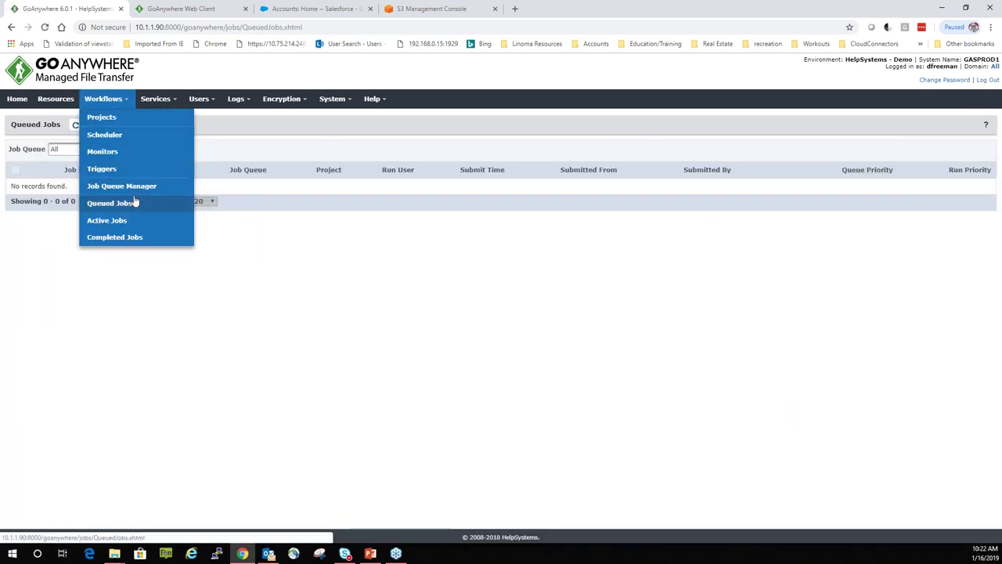
left_click(131, 188)
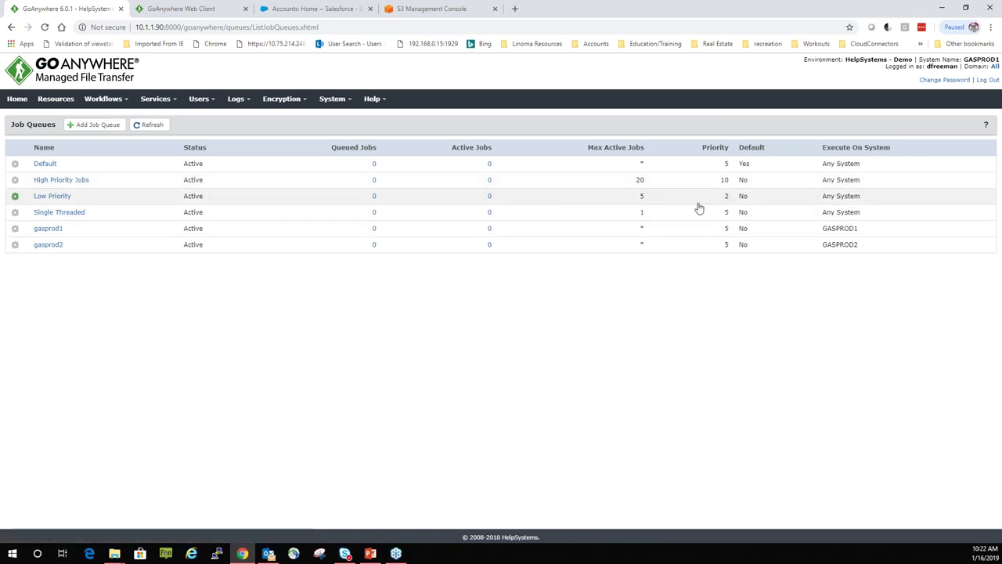
Reopen the Cloud Connectors resources and switch to the Amazon S3 Buckets resource type.
left_click(56, 102)
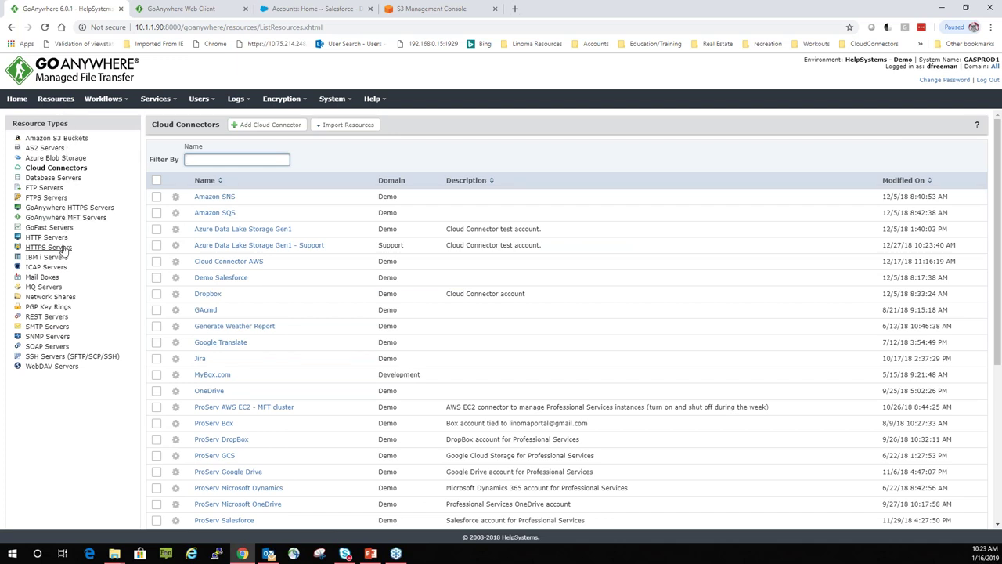
left_click(65, 141)
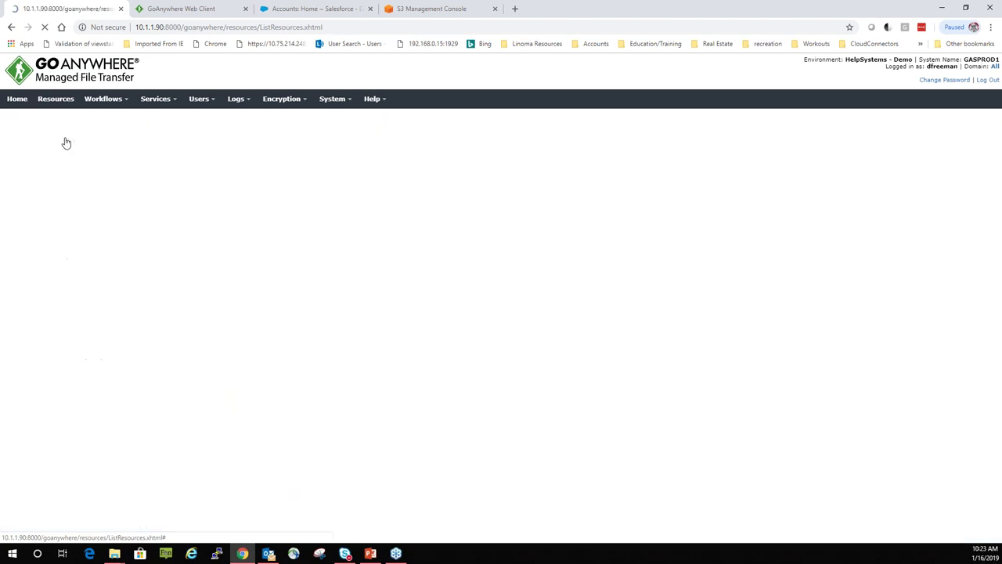
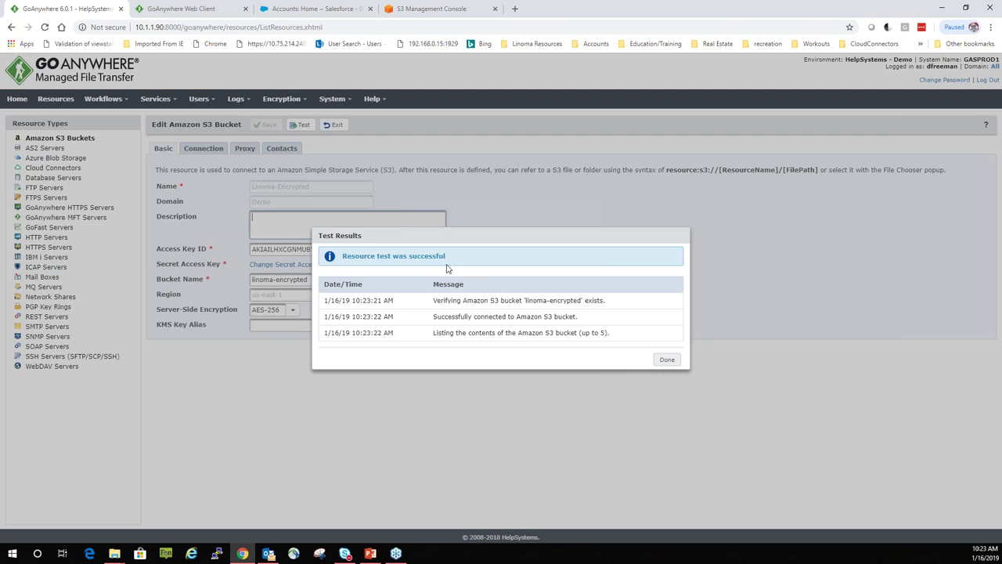
Open the Production 400 database server settings and check its JDBC driver list without changing it.
left_click(667, 360)
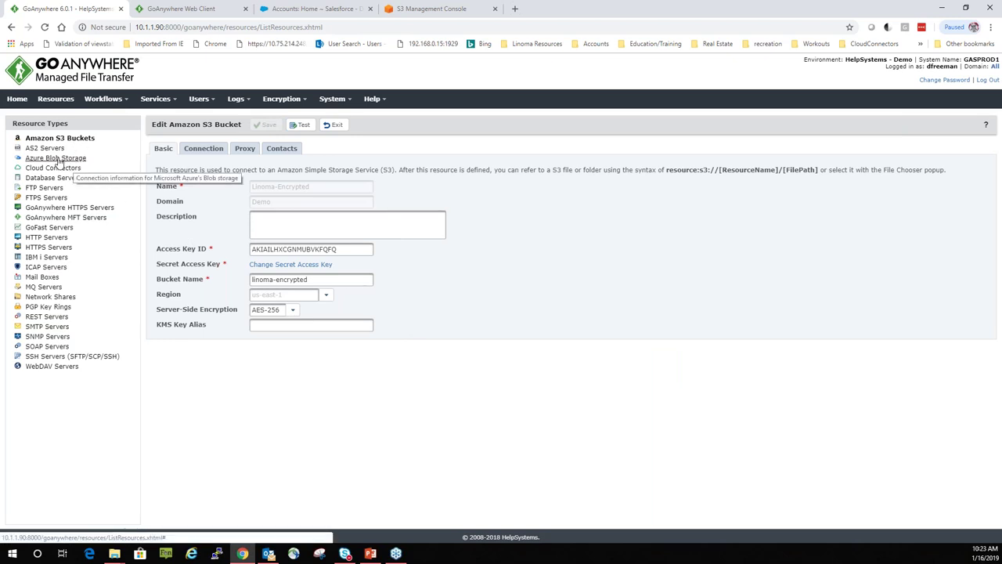
left_click(78, 178)
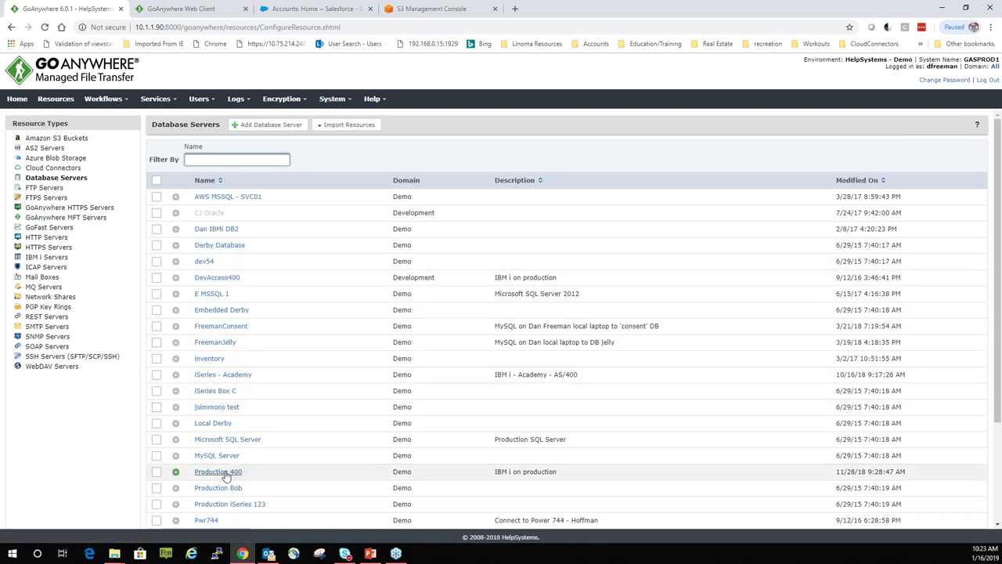
left_click(223, 471)
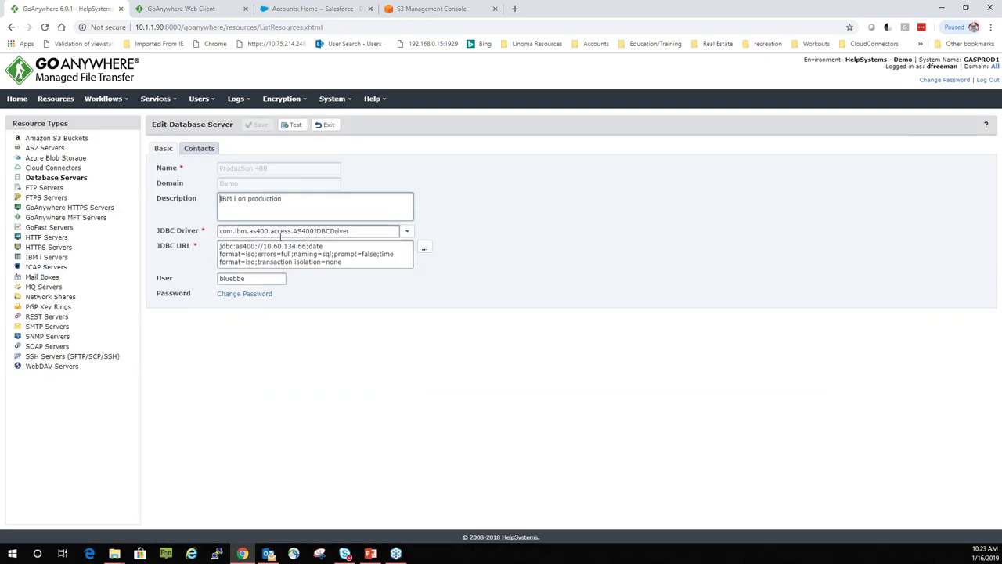
left_click(407, 231)
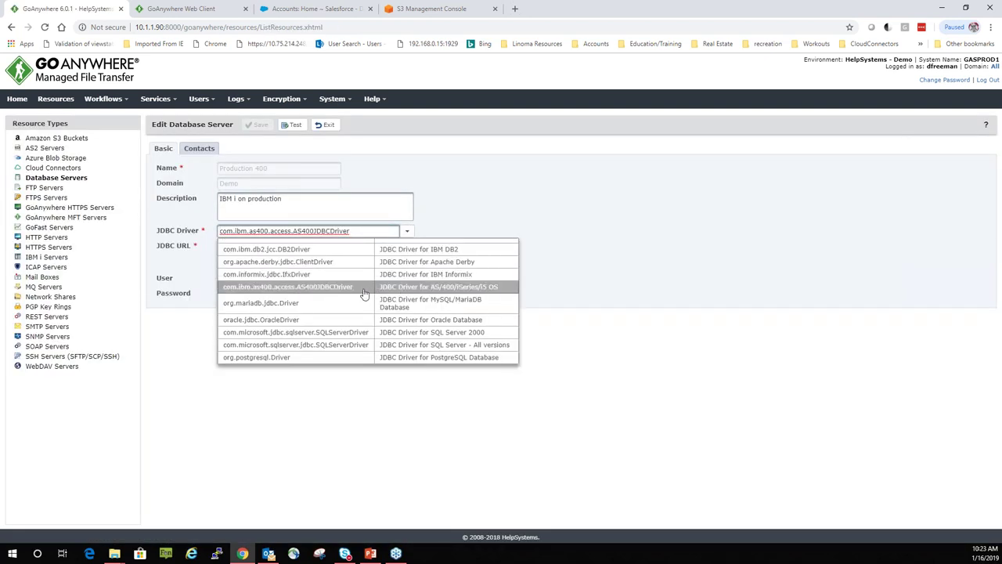
left_click(498, 209)
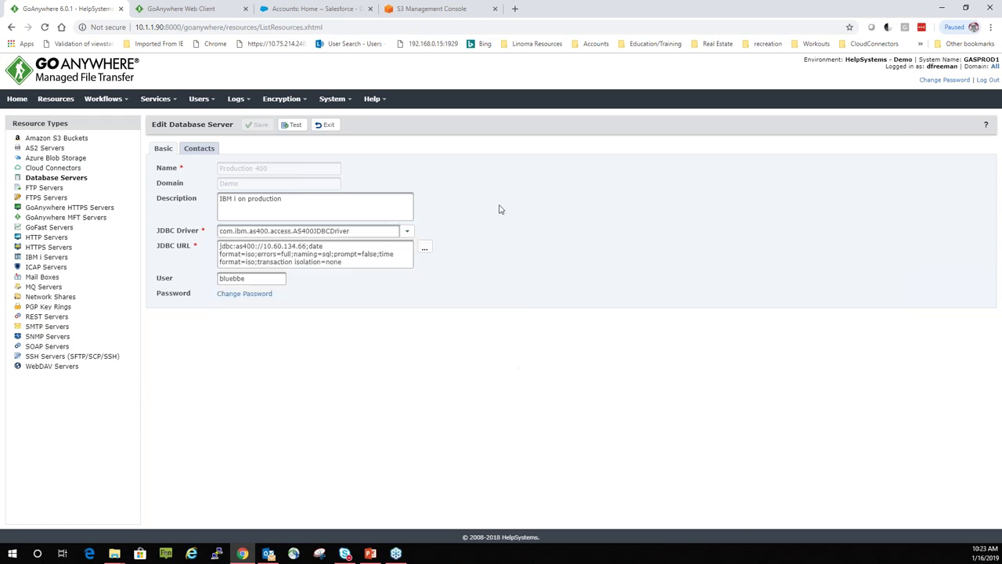
Try the JDBC URL Wizard with the iSeries driver, cancel it, then pass a connection test.
left_click(425, 249)
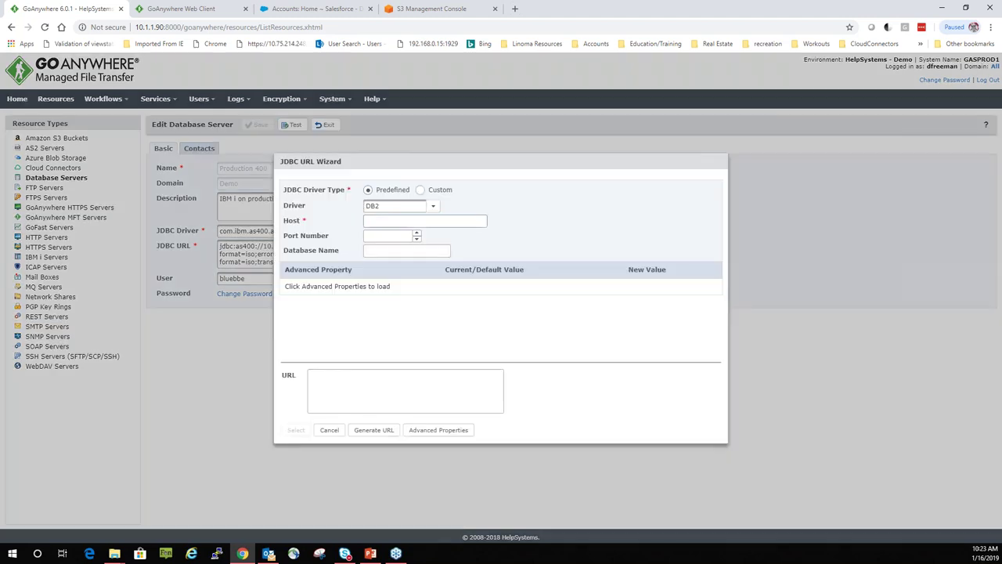
left_click(430, 206)
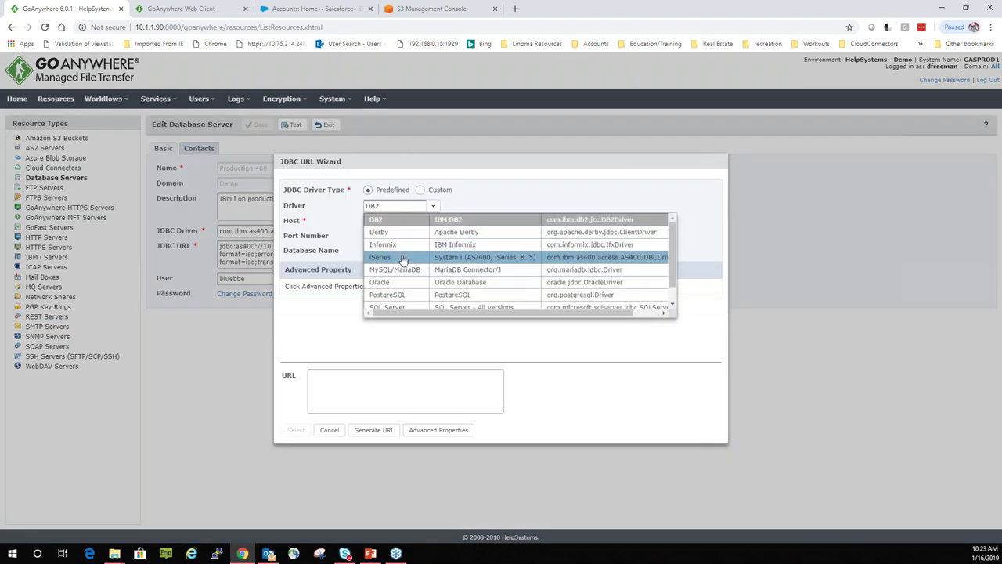
left_click(399, 256)
left_click(399, 223)
type("10.1.1.1")
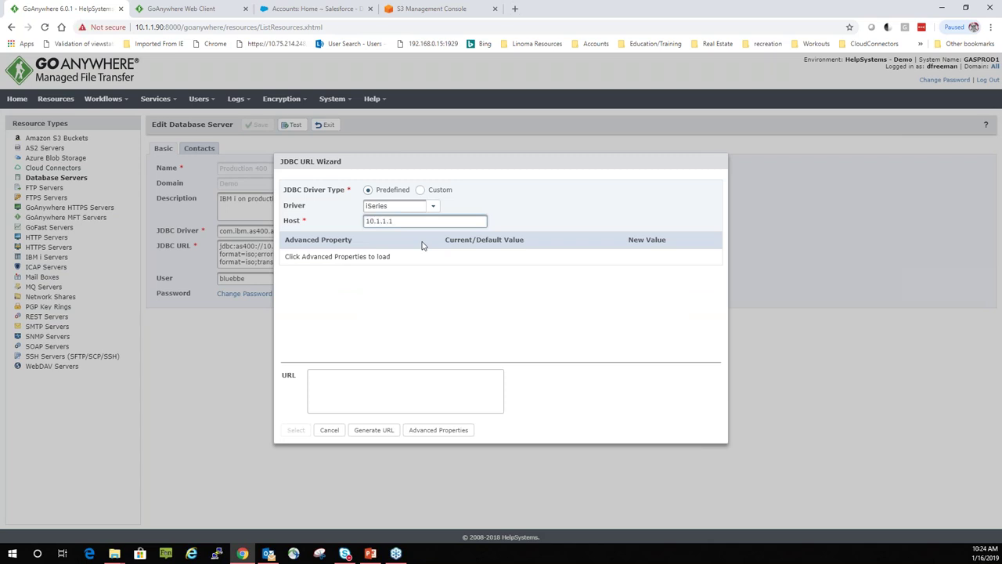
left_click(373, 429)
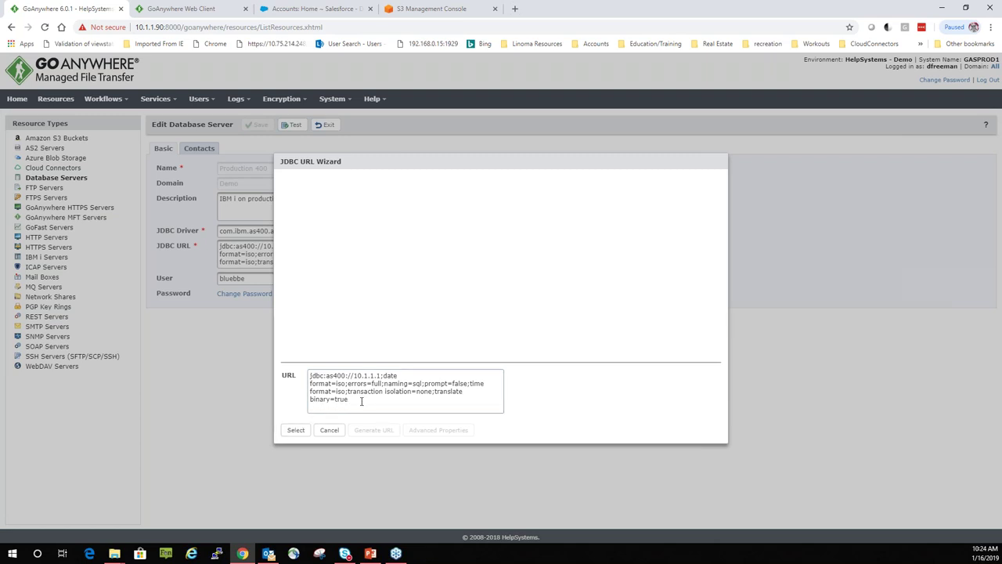
left_click(330, 429)
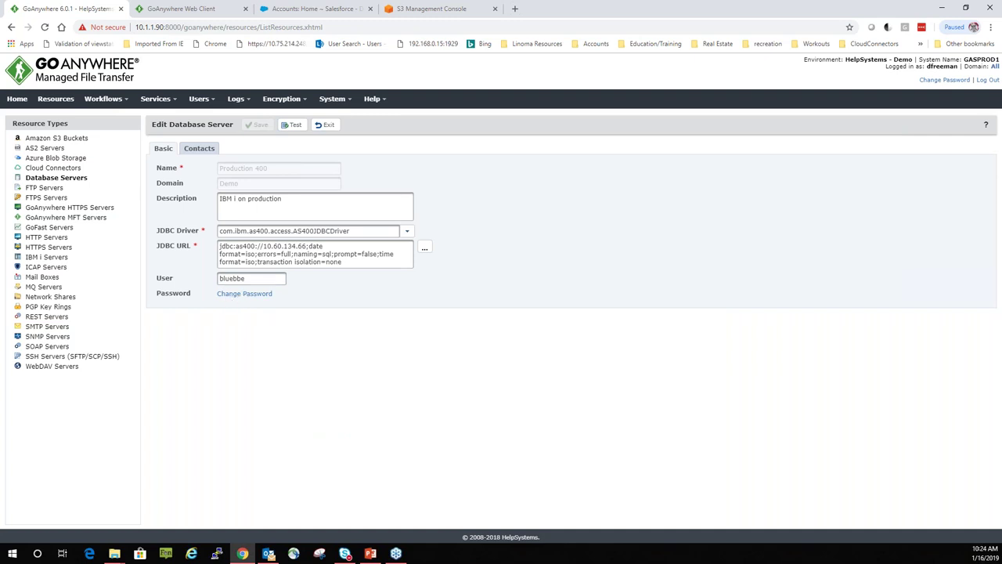
left_click(295, 127)
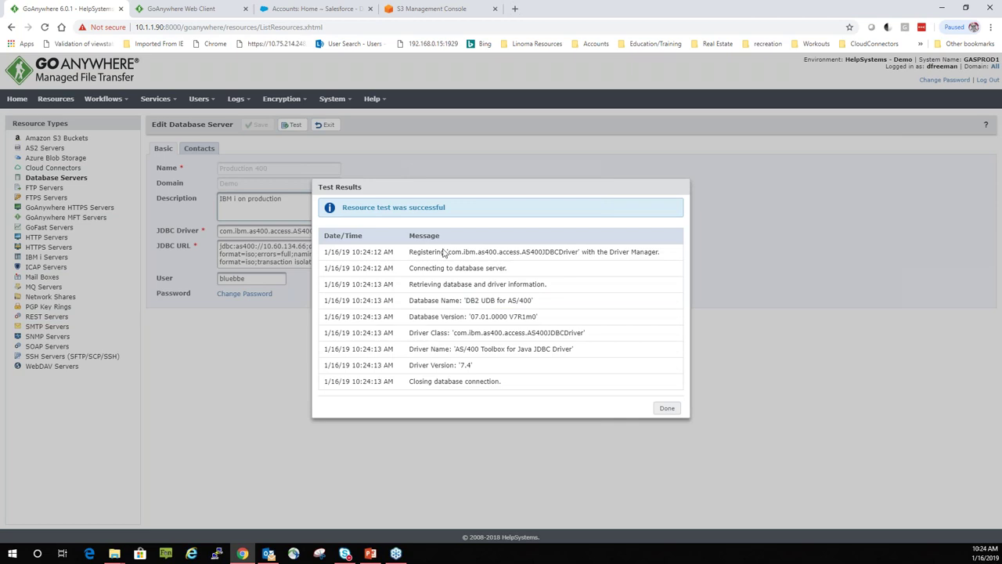
left_click(667, 411)
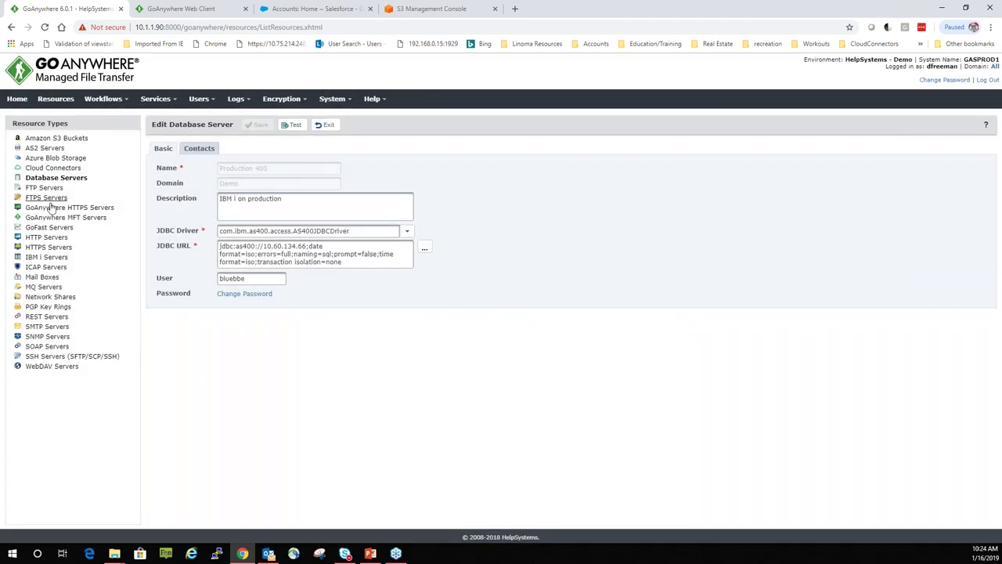
Review the users share on 99 client type and authentication settings, then list the SSH Servers.
left_click(47, 299)
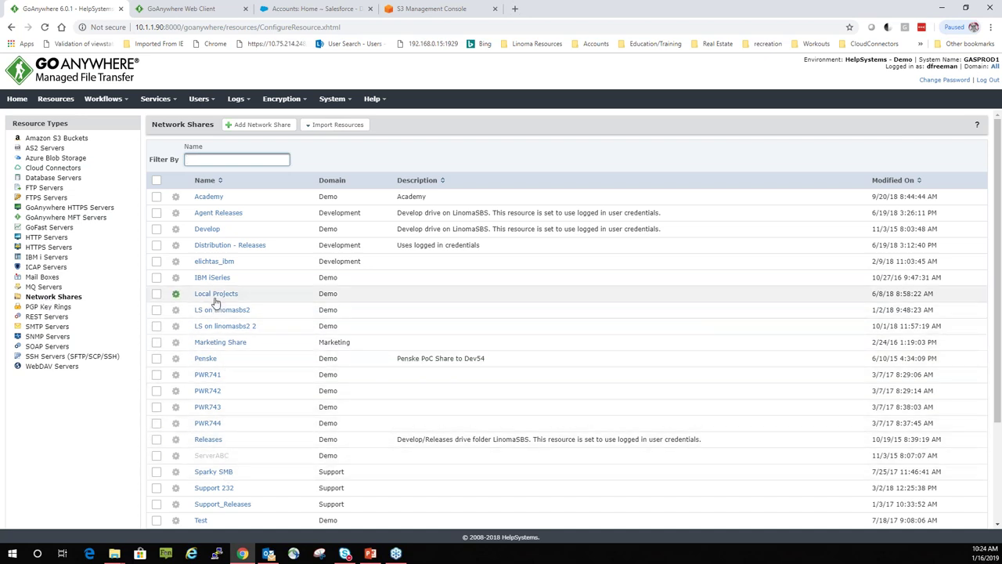
scroll(235, 441, "down", 2)
left_click(225, 435)
left_click(290, 258)
left_click(264, 283)
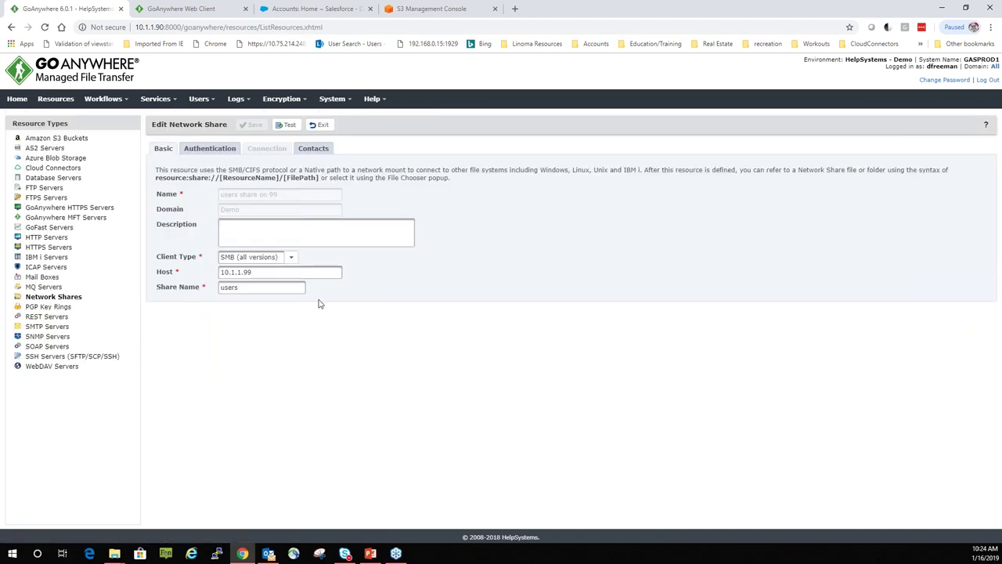
left_click(209, 149)
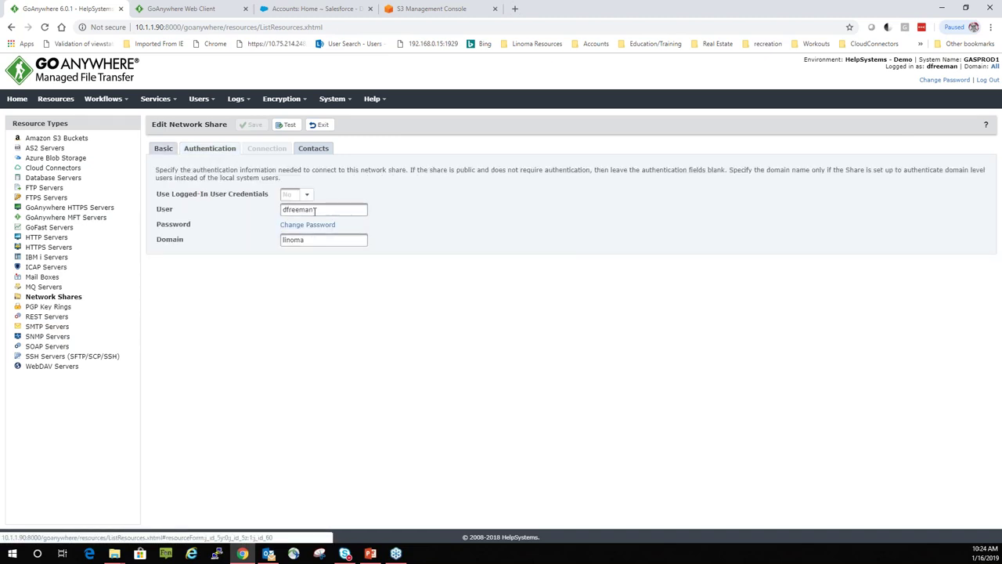
left_click(71, 358)
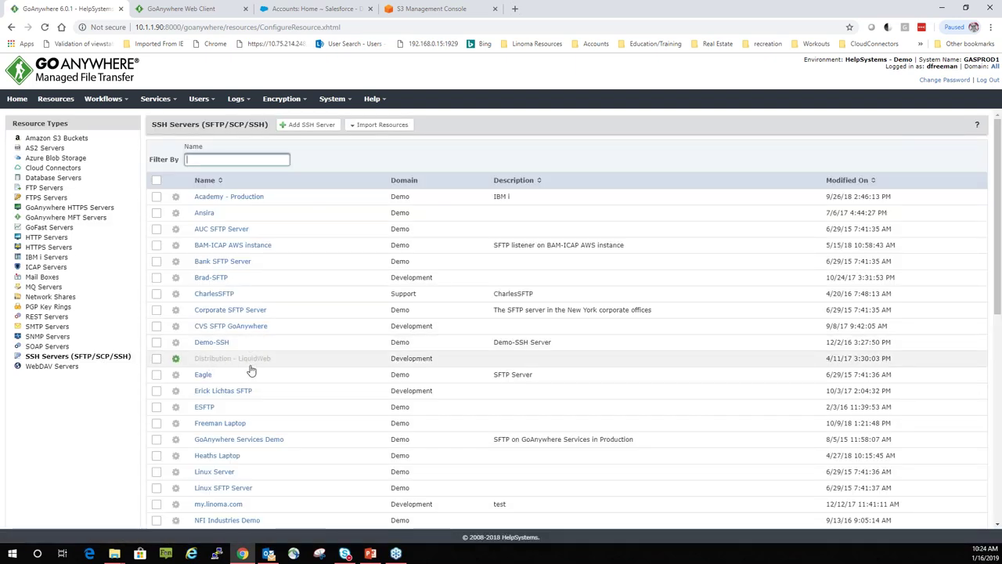
Open ProfServices AWS 1, untick Default key vault, and browse the Key Name list without choosing.
scroll(250, 370, "down", 2)
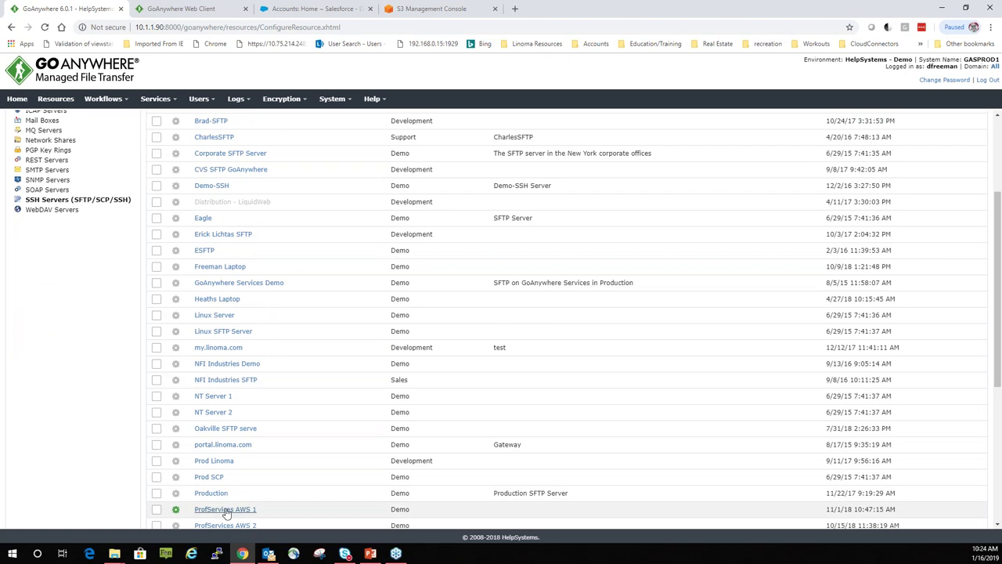
left_click(225, 509)
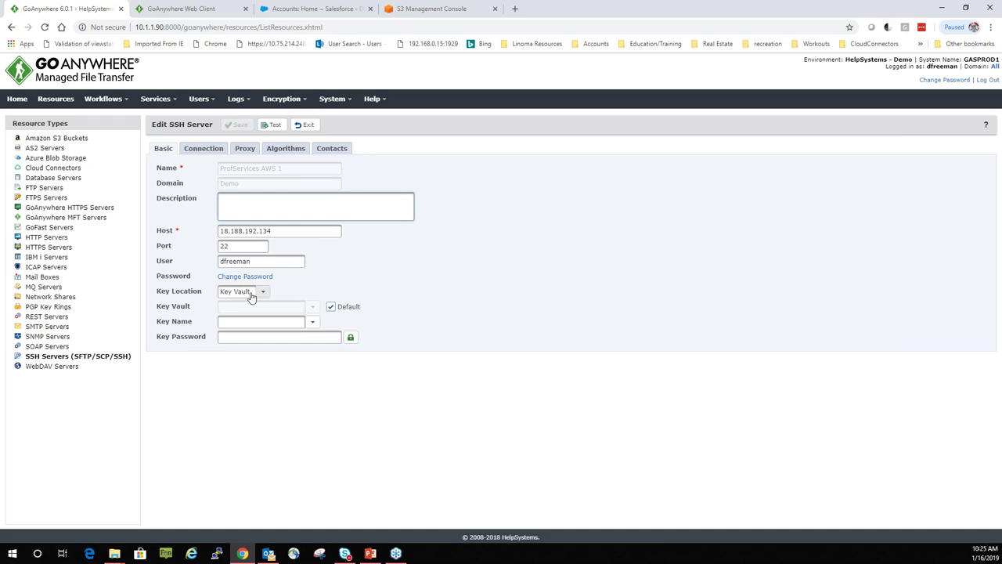
left_click(331, 307)
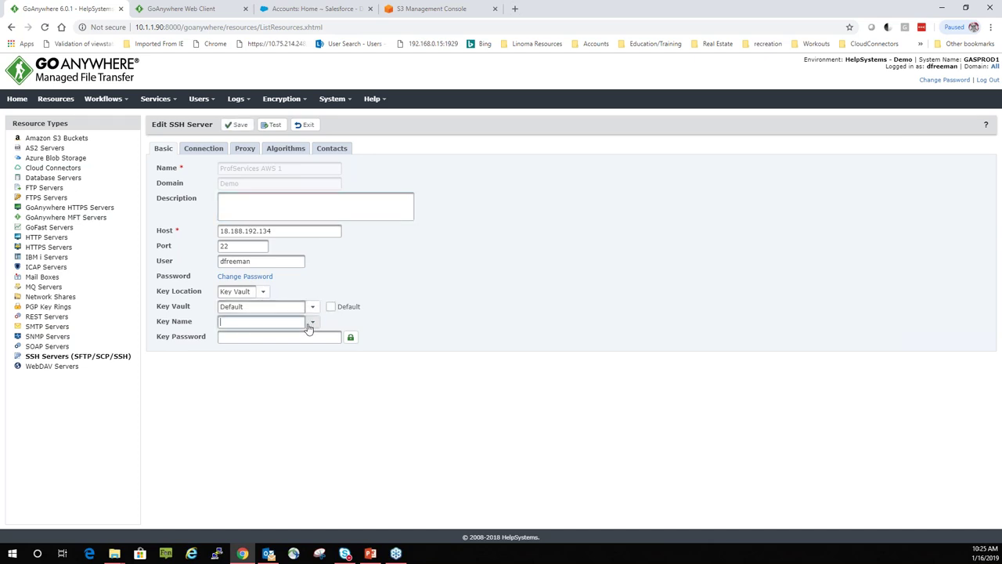
left_click(312, 322)
left_click(414, 274)
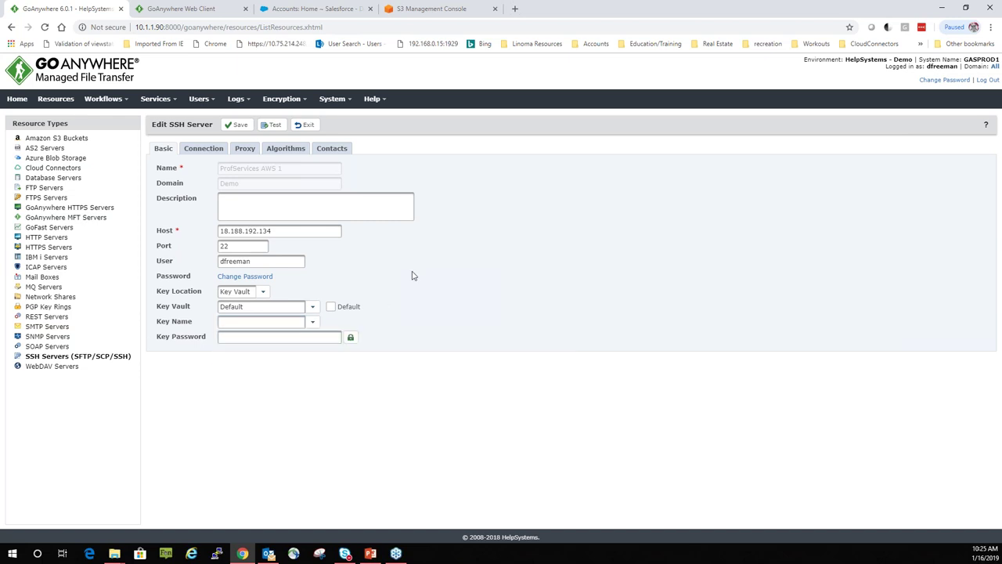
Go to Encryption > Key Management System, discard the SSH server edits, and show the Default vault's actions.
left_click(308, 104)
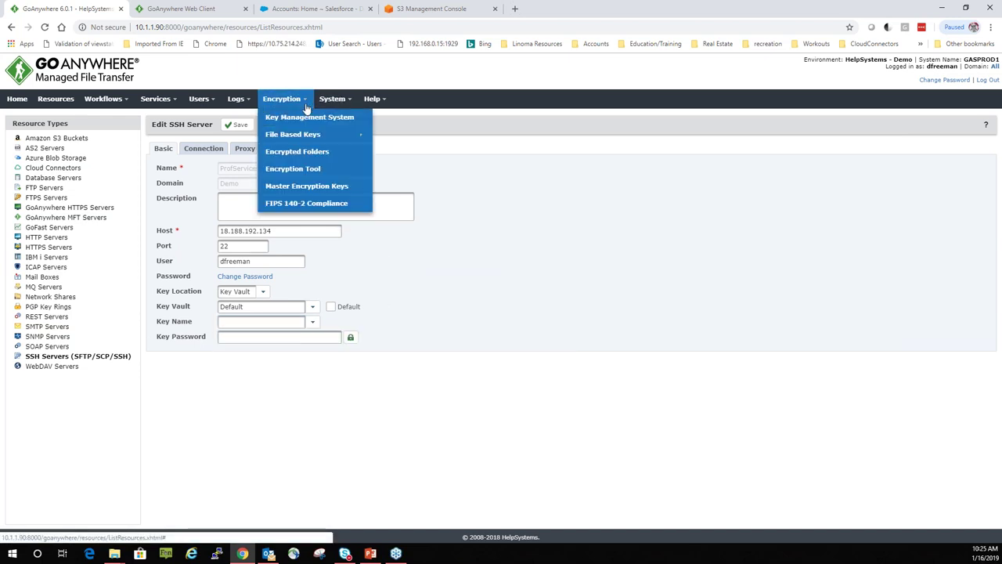
left_click(310, 117)
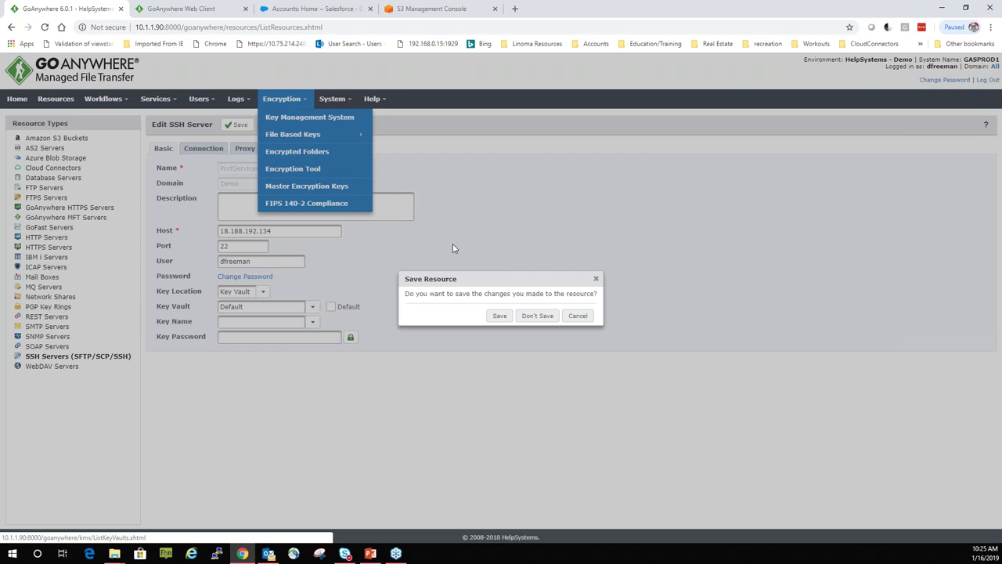
left_click(523, 317)
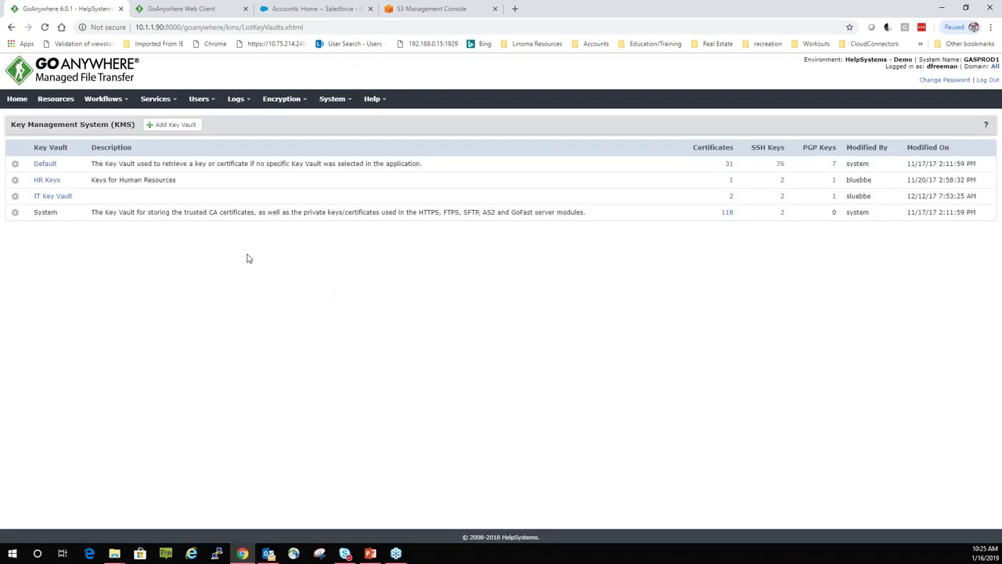
left_click(18, 164)
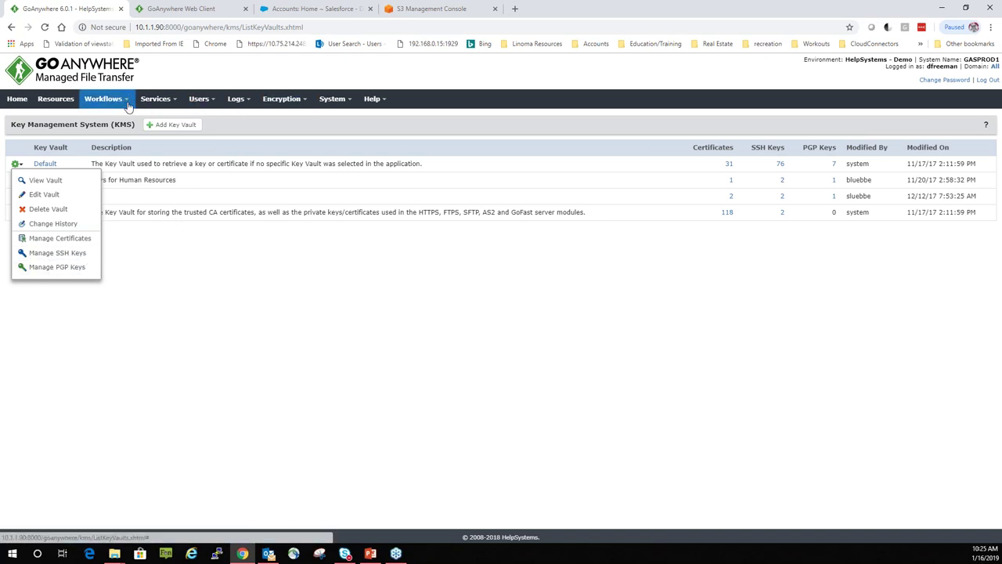
Reopen ProfServices AWS 1 and view its connection settings: timeout 10, 5 retries, interval 15.
left_click(56, 99)
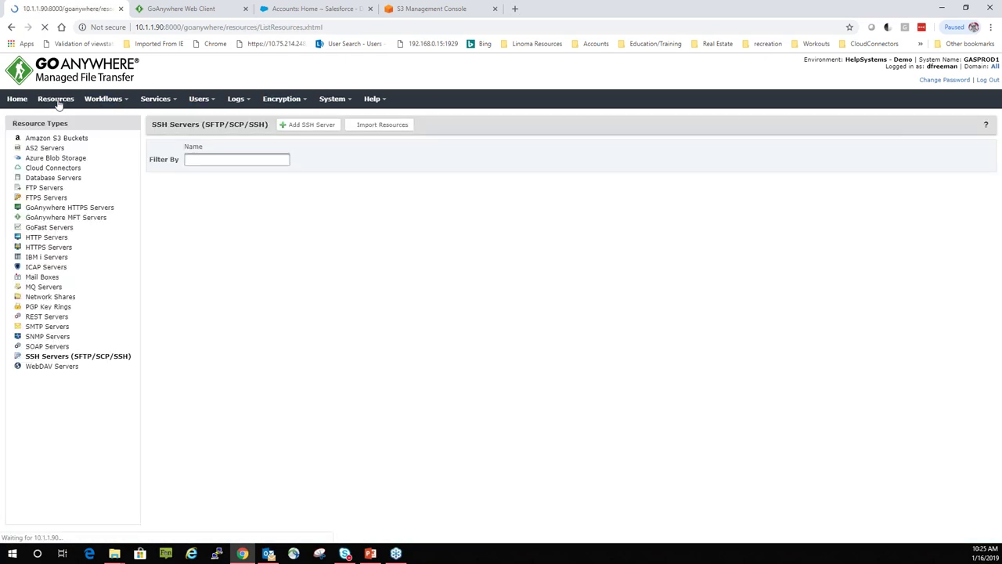
scroll(227, 414, "down", 3)
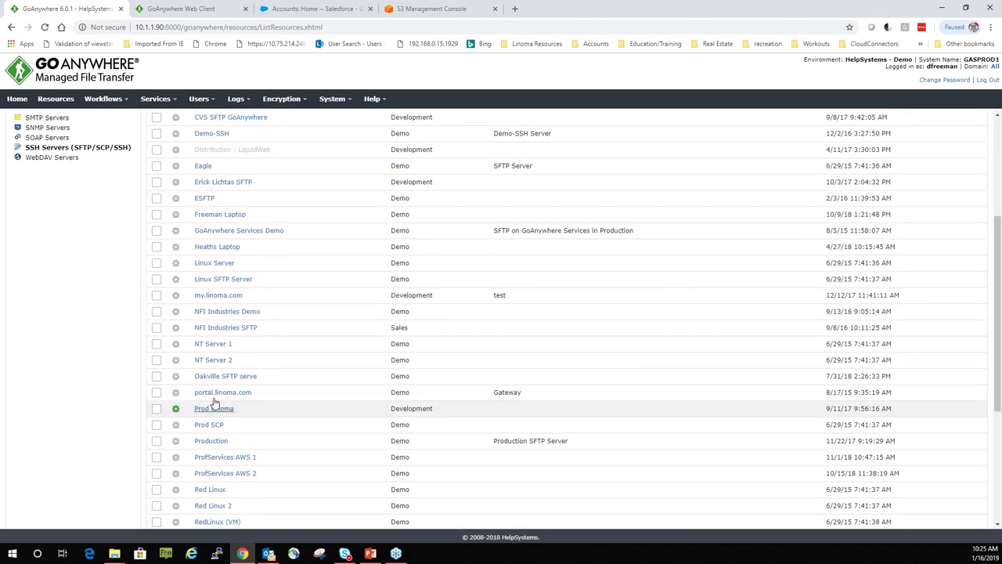
left_click(225, 456)
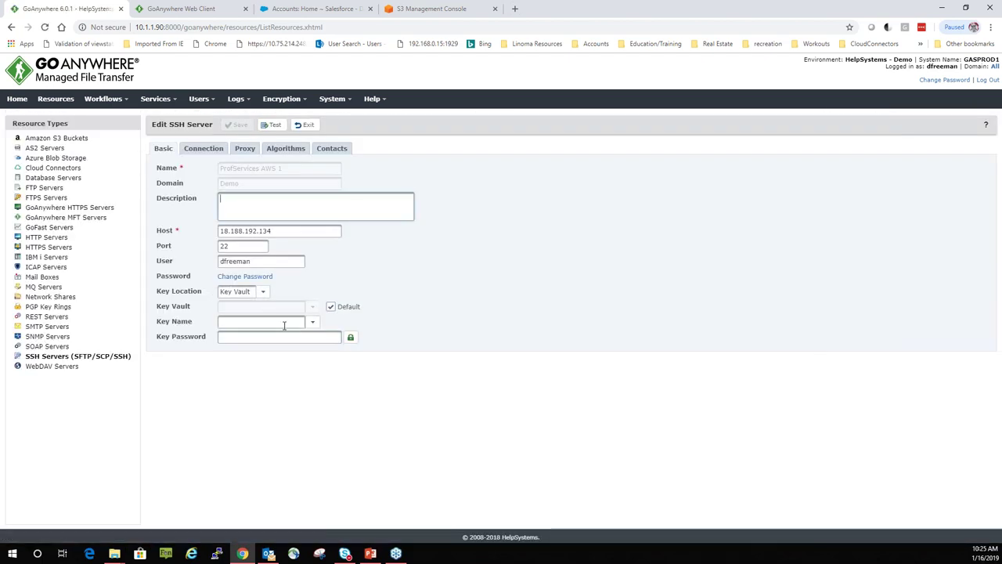
left_click(205, 150)
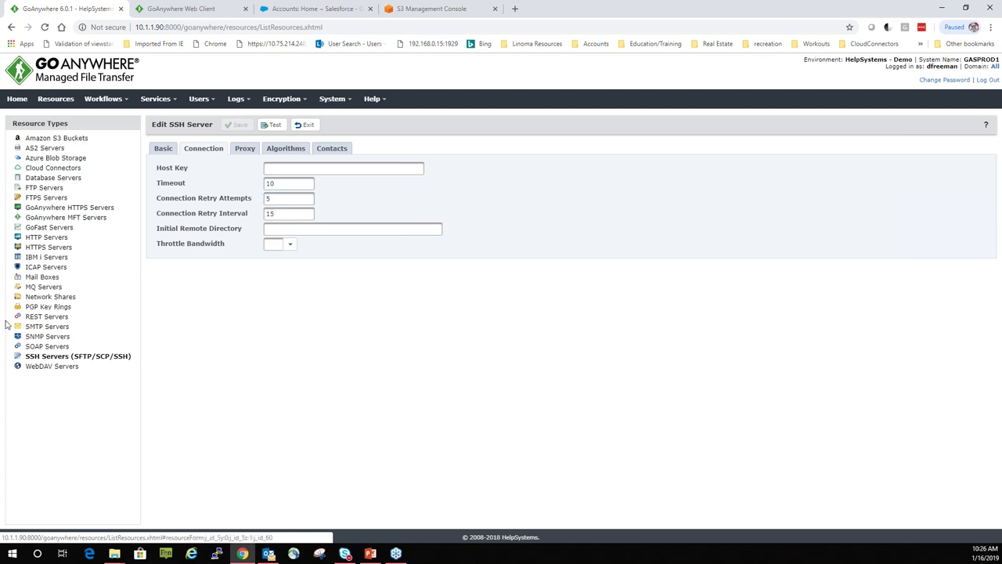
left_click(127, 102)
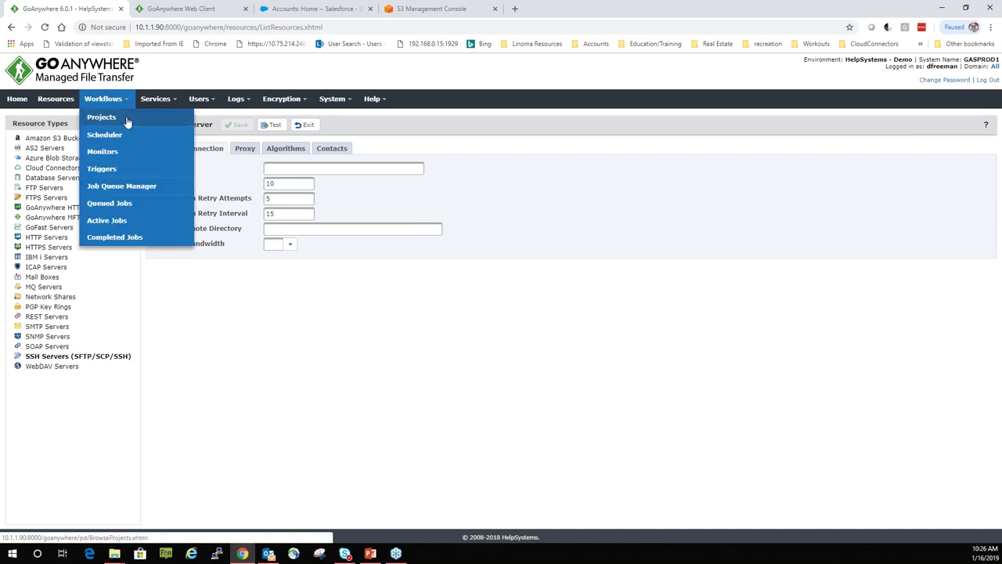
Browse Demo Projects > Dans Demos and show the webinar folder's projects.
left_click(128, 119)
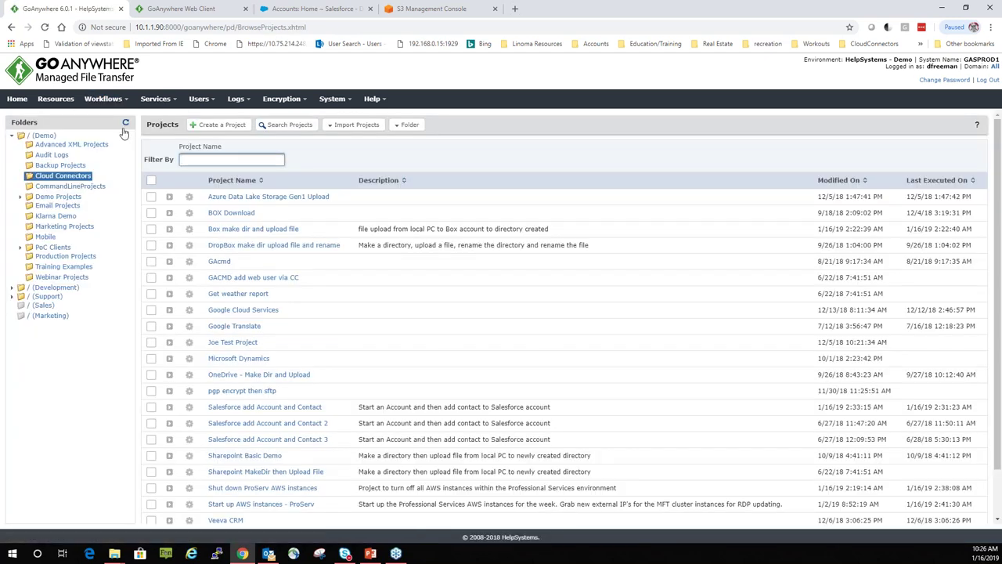
left_click(21, 198)
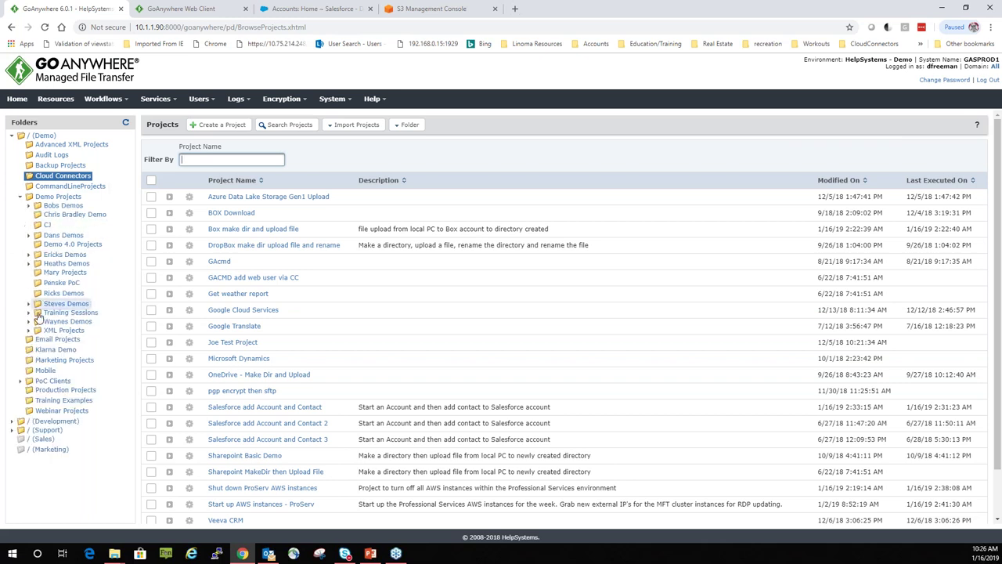
left_click(28, 235)
left_click(67, 491)
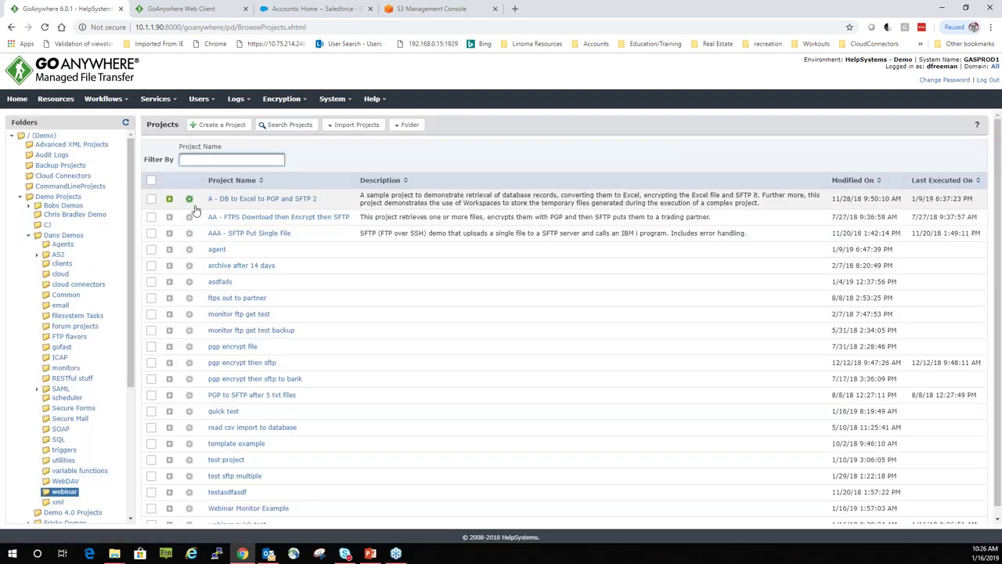
Create and save a new project named 'pgp to sftp' with no template.
left_click(220, 127)
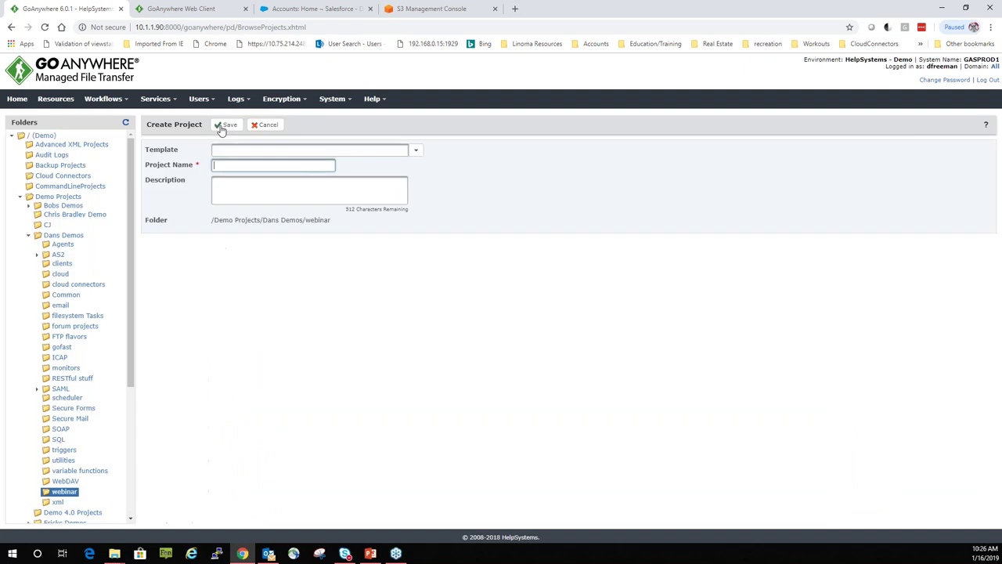
left_click(220, 129)
type("pgp to sftp")
left_click(259, 149)
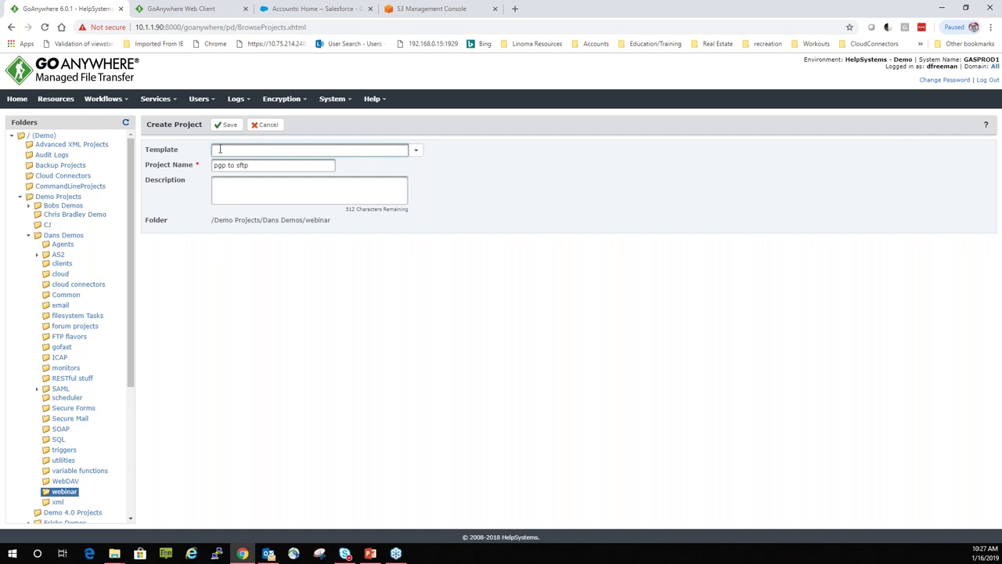
left_click(415, 149)
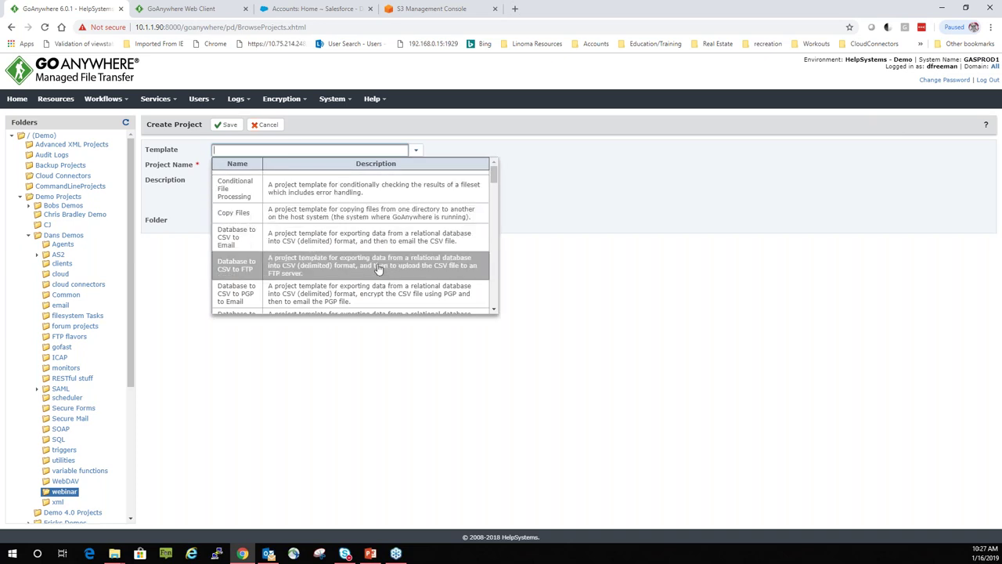
left_click(234, 149)
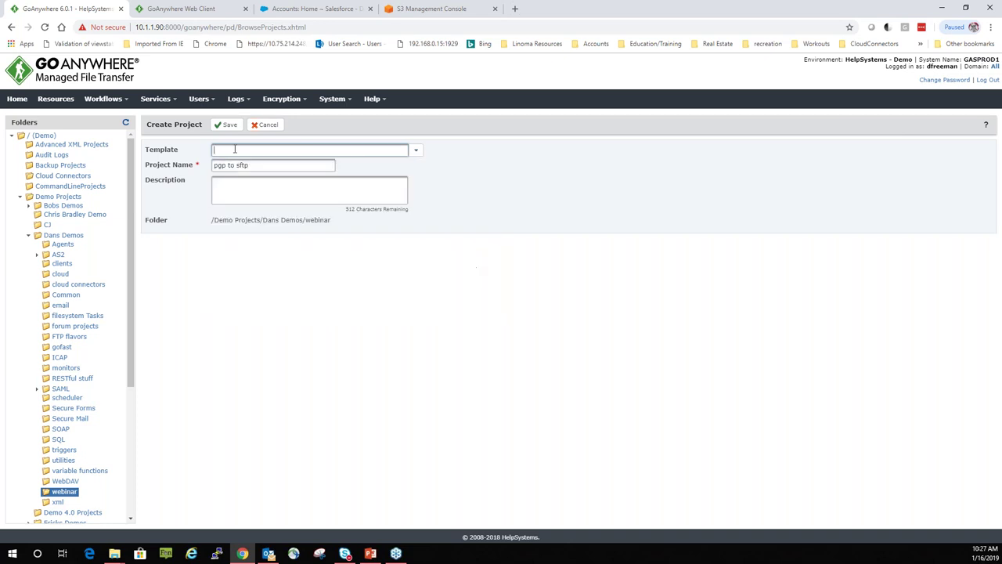
type("pgp")
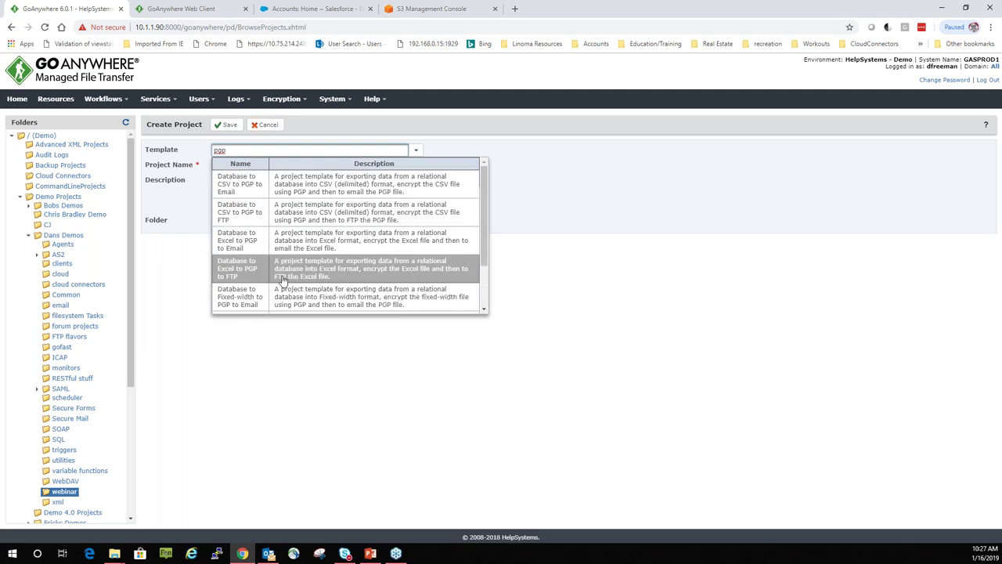
scroll(286, 266, "down", 2)
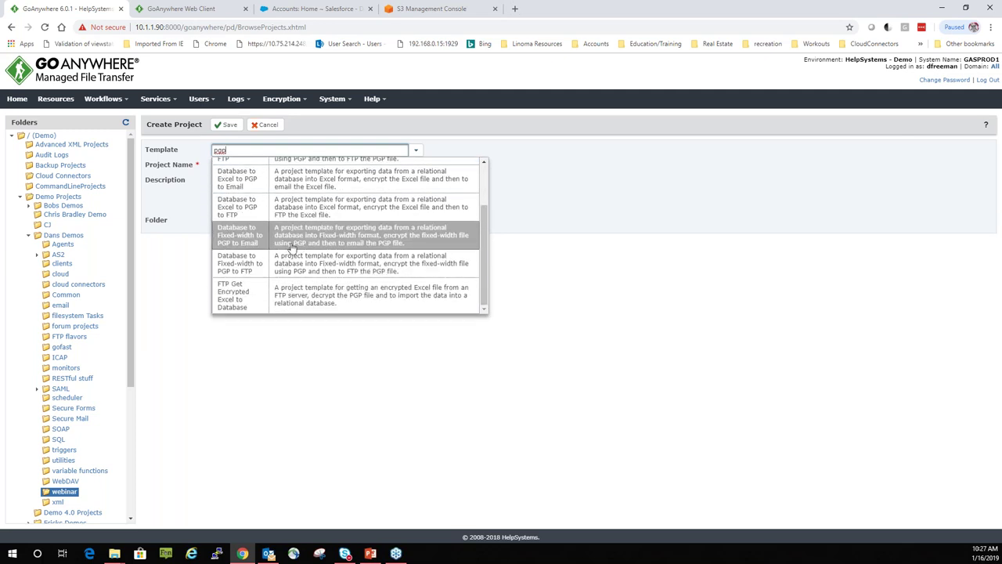
scroll(291, 248, "up", 3)
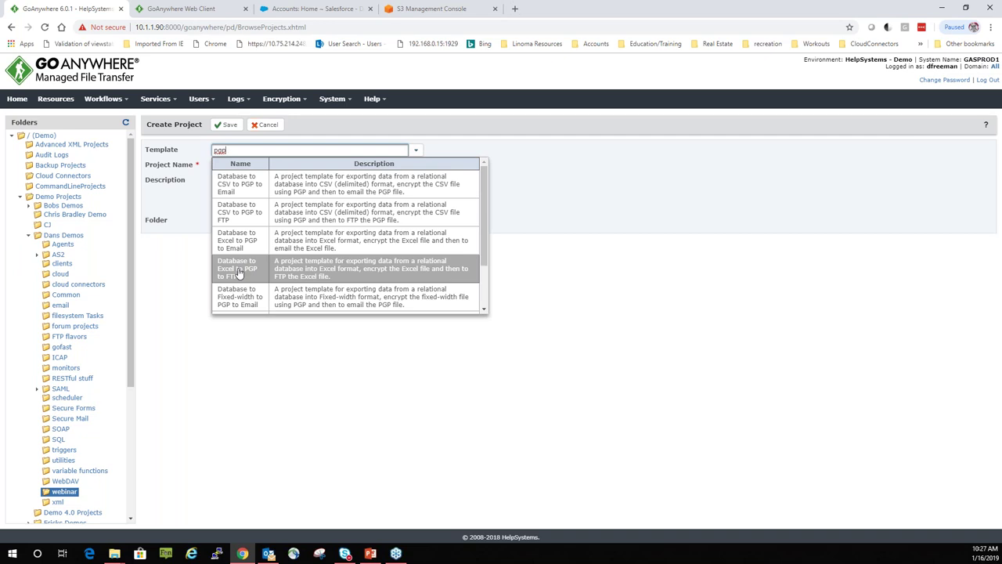
left_click(576, 230)
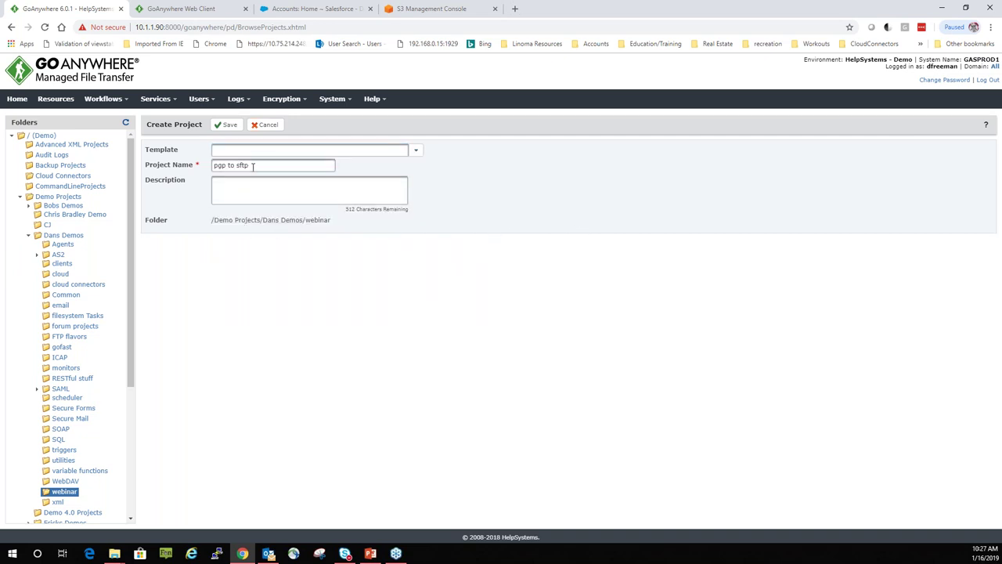
left_click(224, 125)
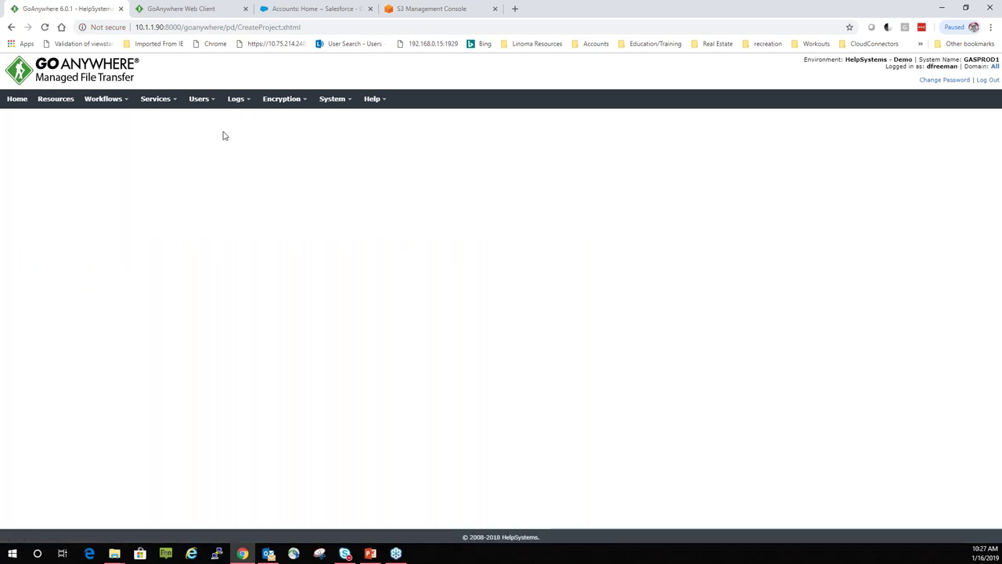
left_click_drag(77, 128, 13, 133)
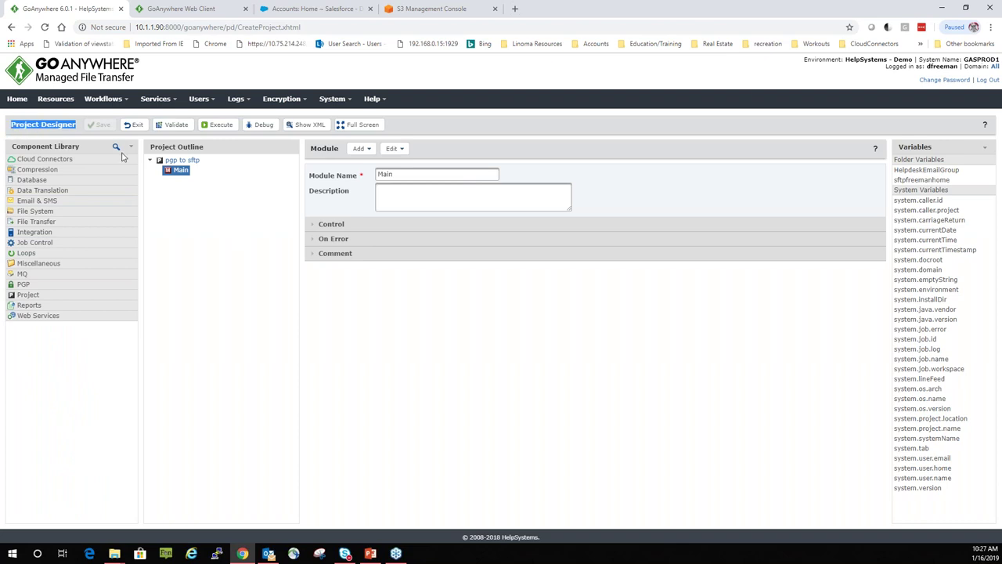
Browse the Database, File System and File Transfer > SFTP groups in the Component Library.
left_click(465, 128)
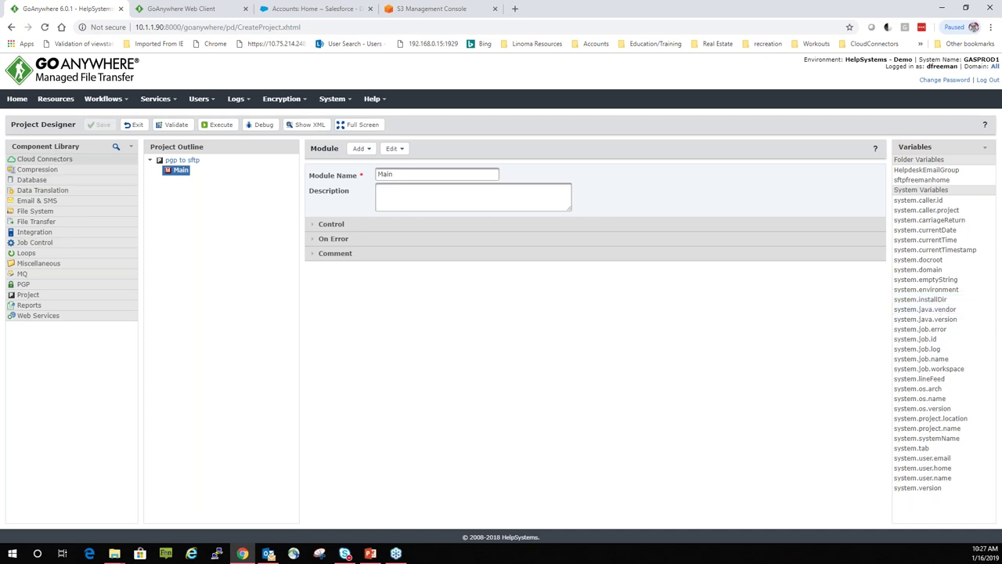
left_click(12, 180)
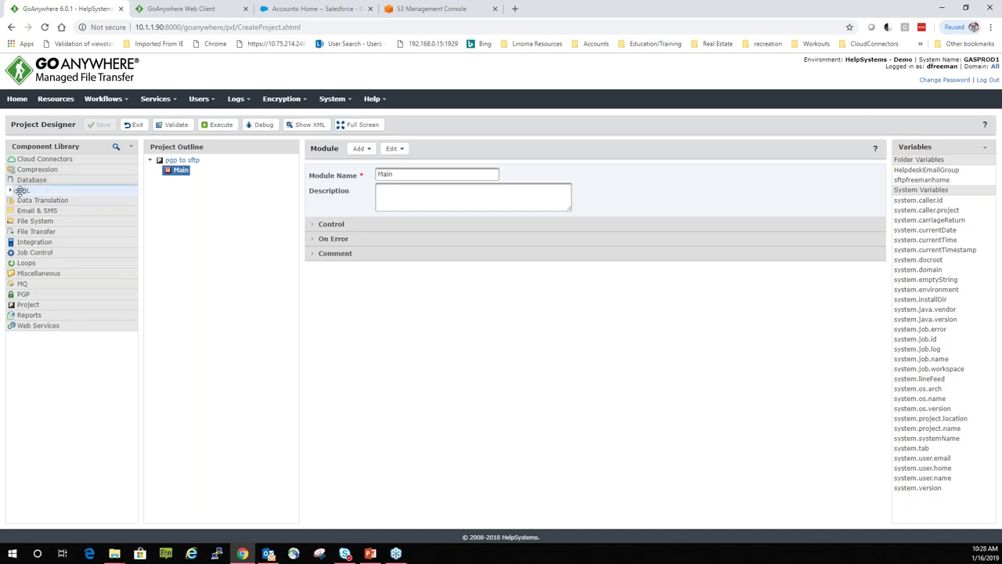
left_click(22, 190)
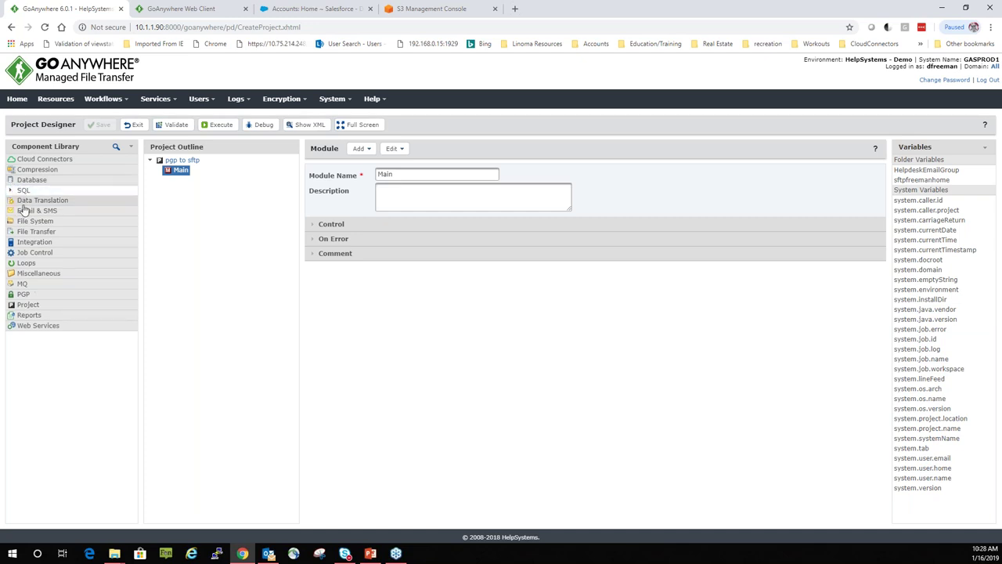
left_click(22, 221)
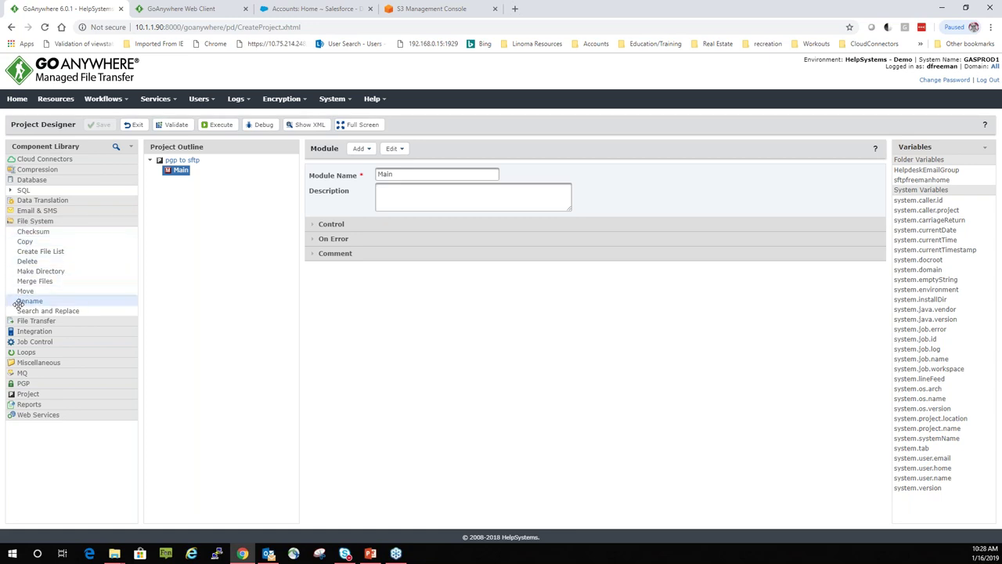
left_click(11, 225)
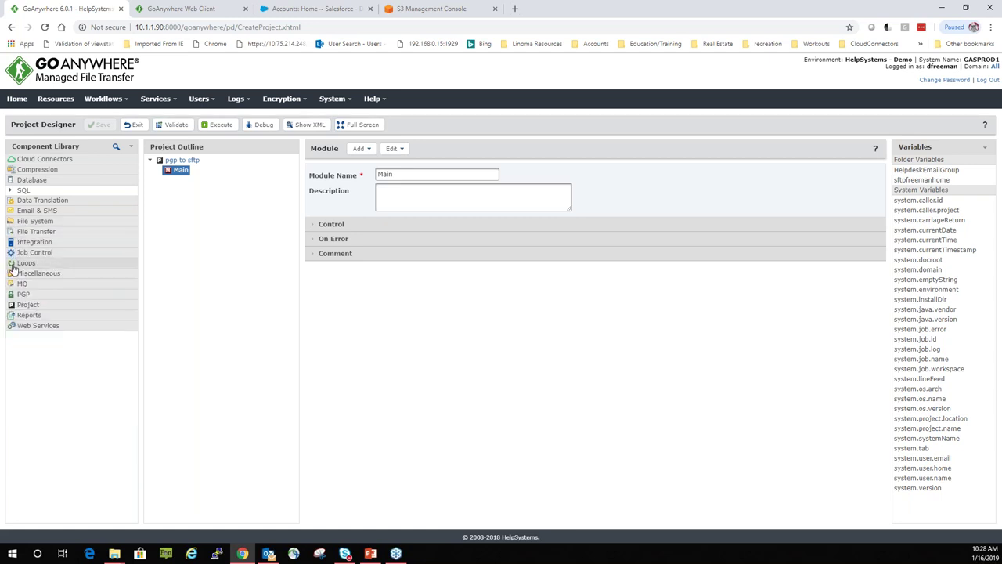
left_click(12, 233)
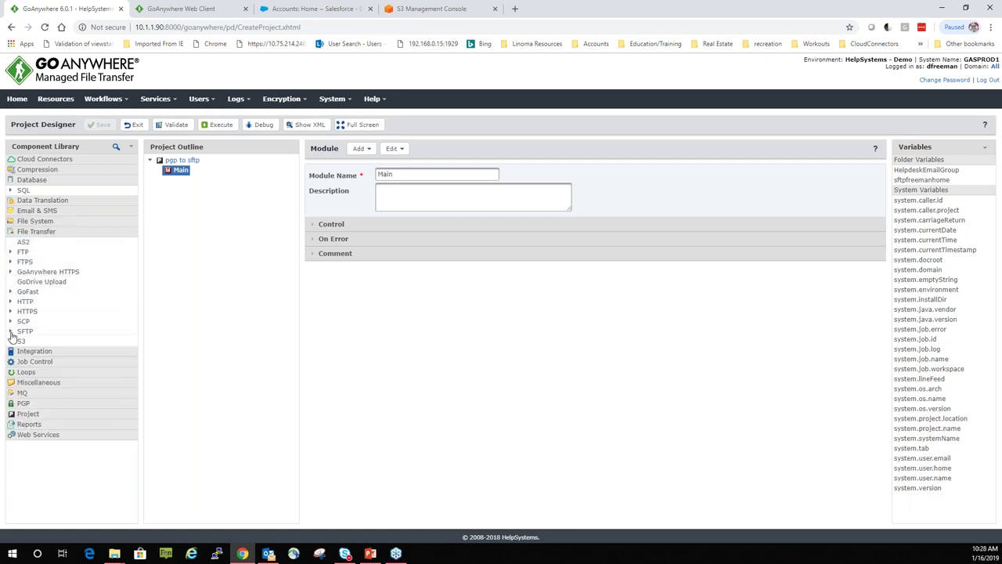
left_click(11, 331)
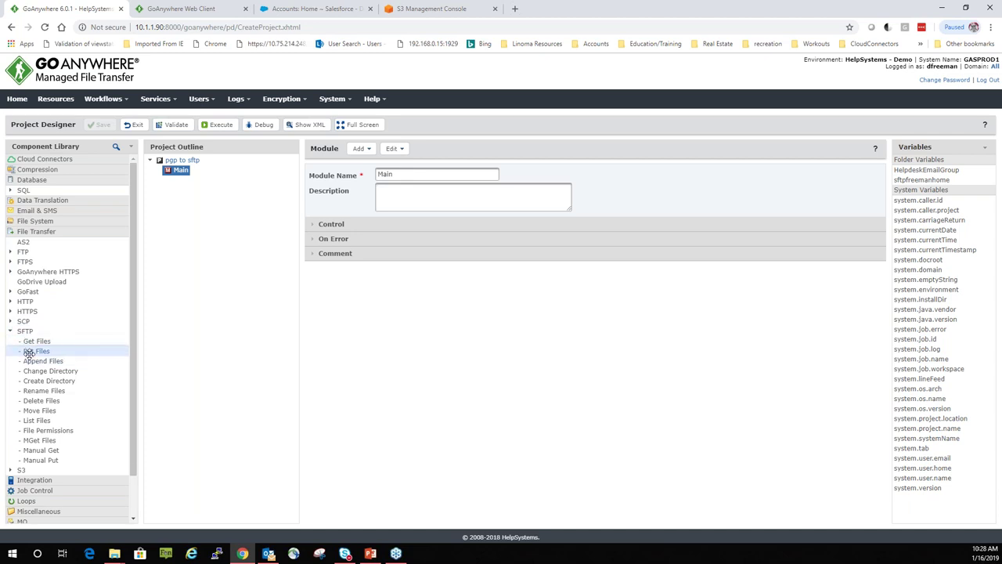
left_click(11, 332)
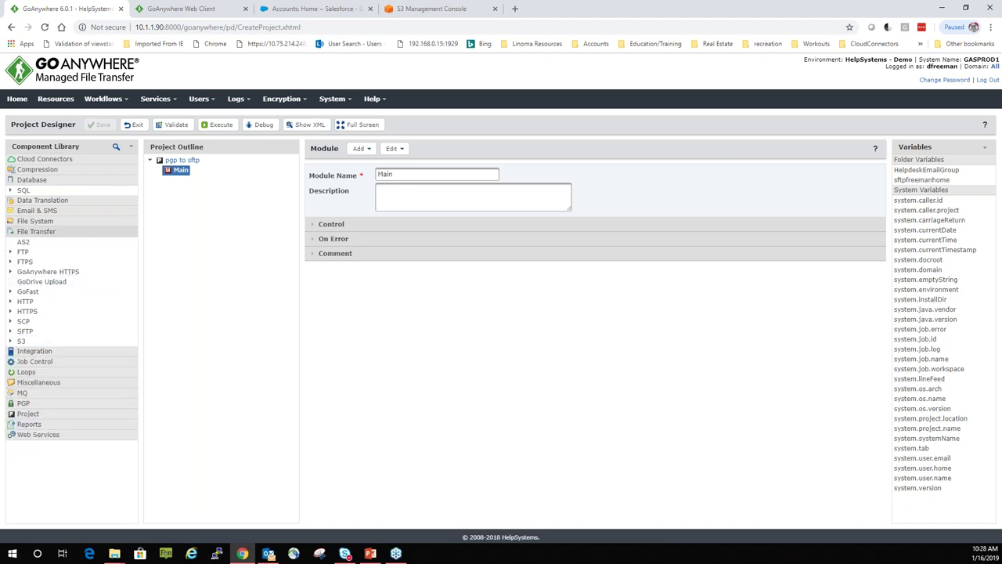
left_click(11, 232)
Expand PGP, peek at Job Control, and drag PGP Encrypt under the Main module.
left_click(11, 294)
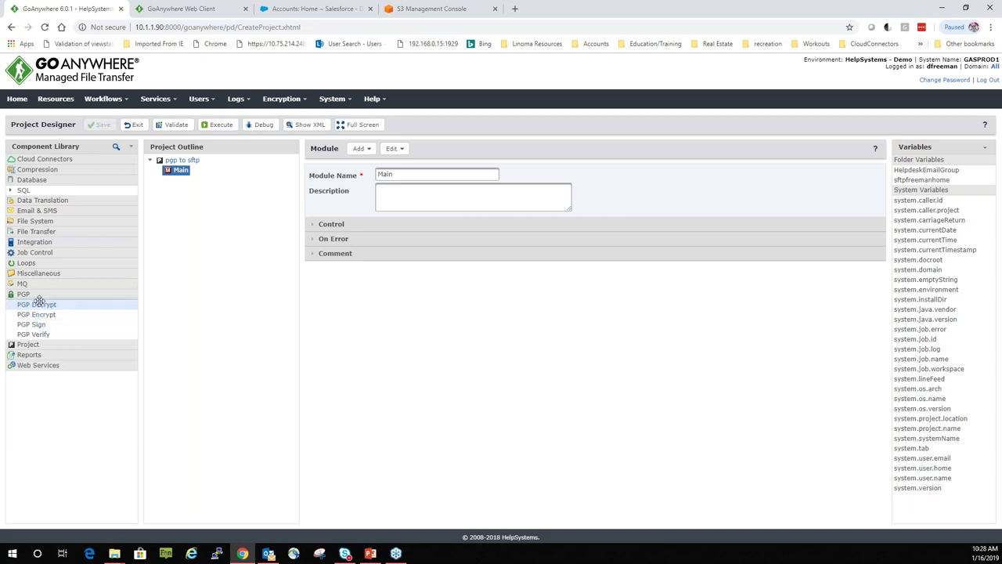
left_click(11, 253)
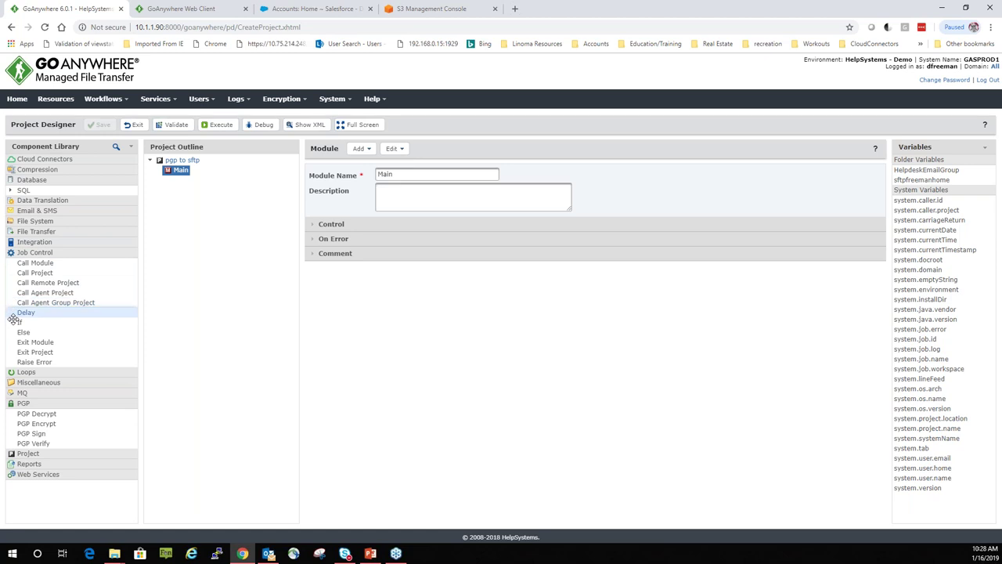
left_click(10, 253)
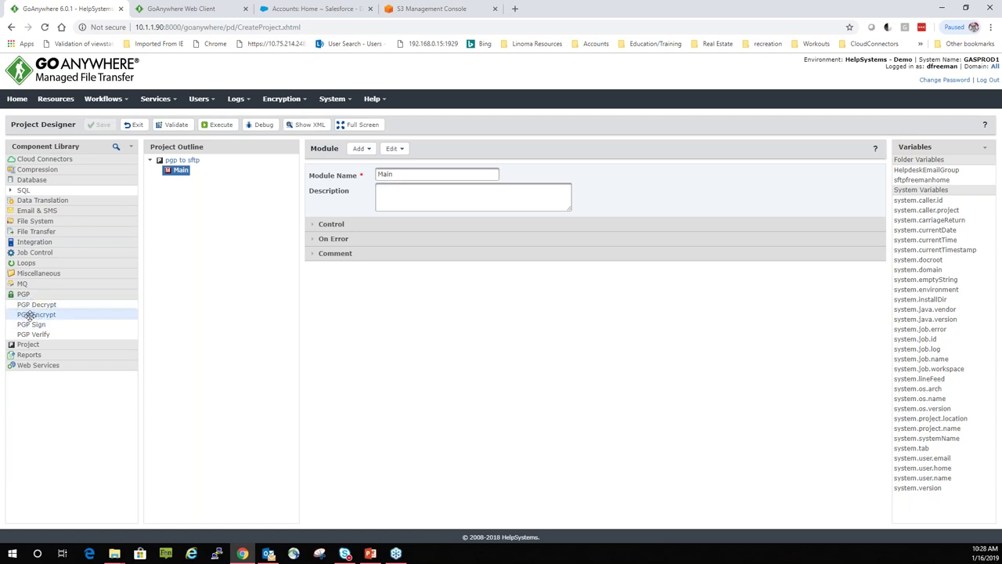
left_click_drag(30, 315, 171, 186)
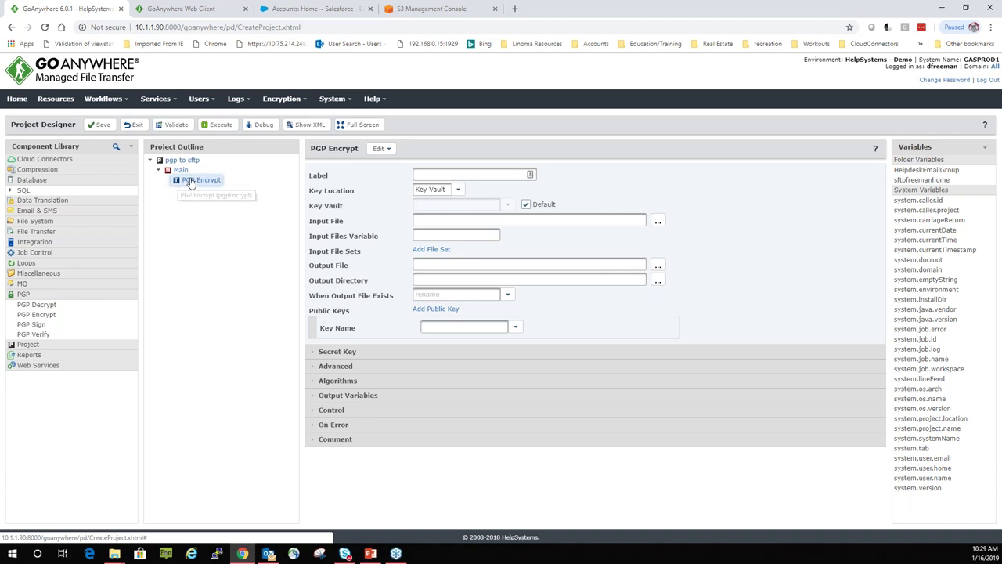
Select the PGP Encrypt task and browse its Key Name list without picking a key.
left_click(188, 180)
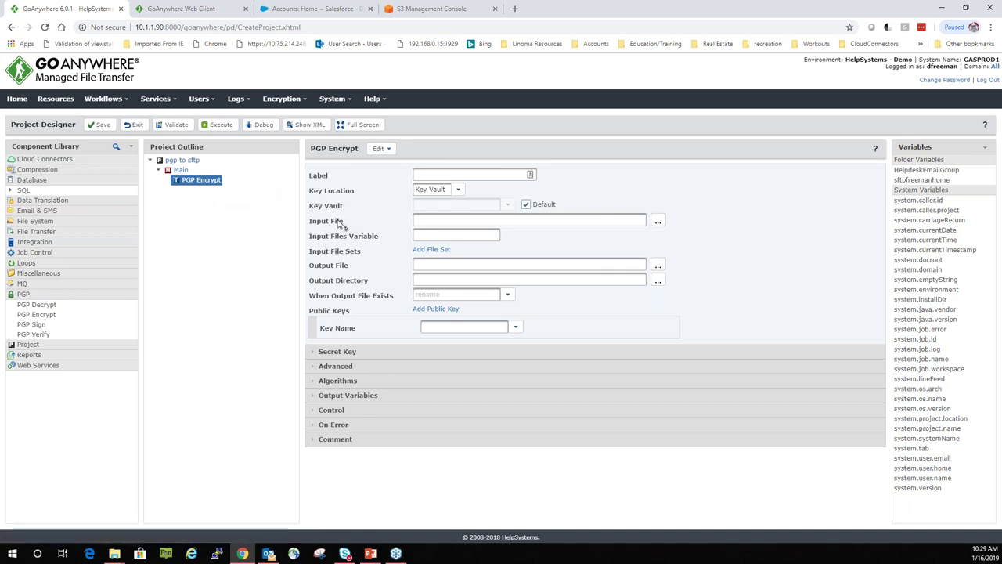
left_click(517, 329)
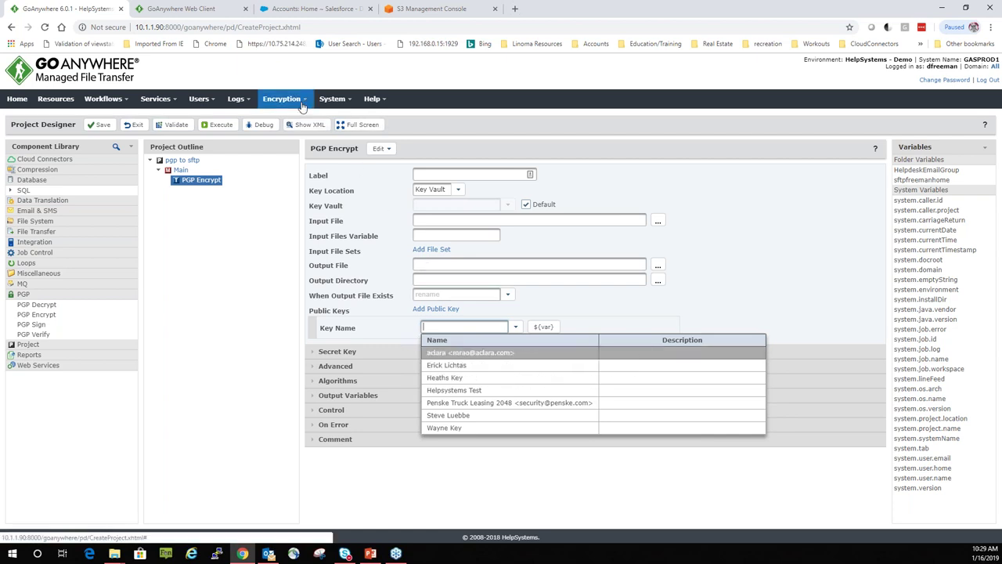
left_click(803, 271)
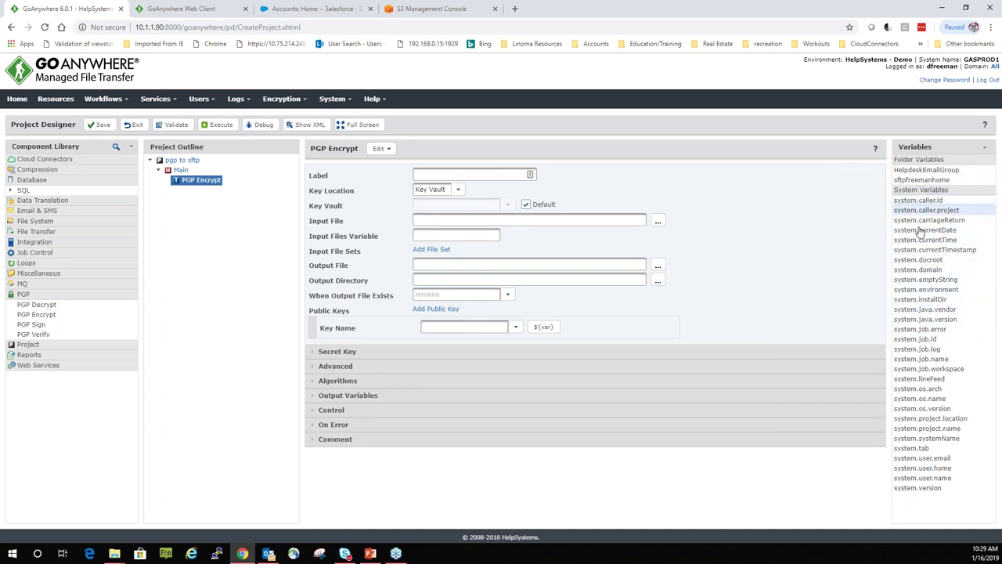
mouse_move(920, 462)
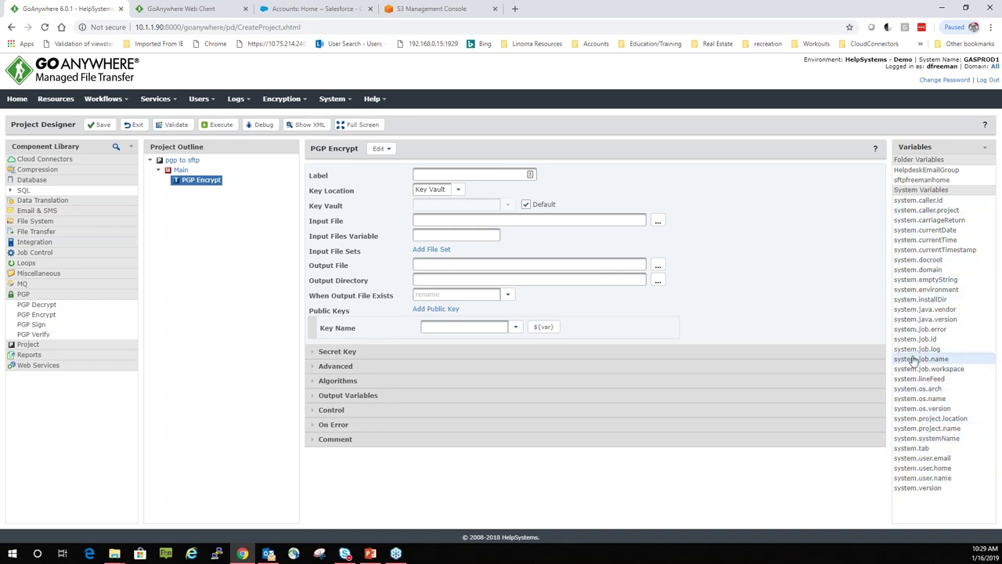
mouse_move(918, 356)
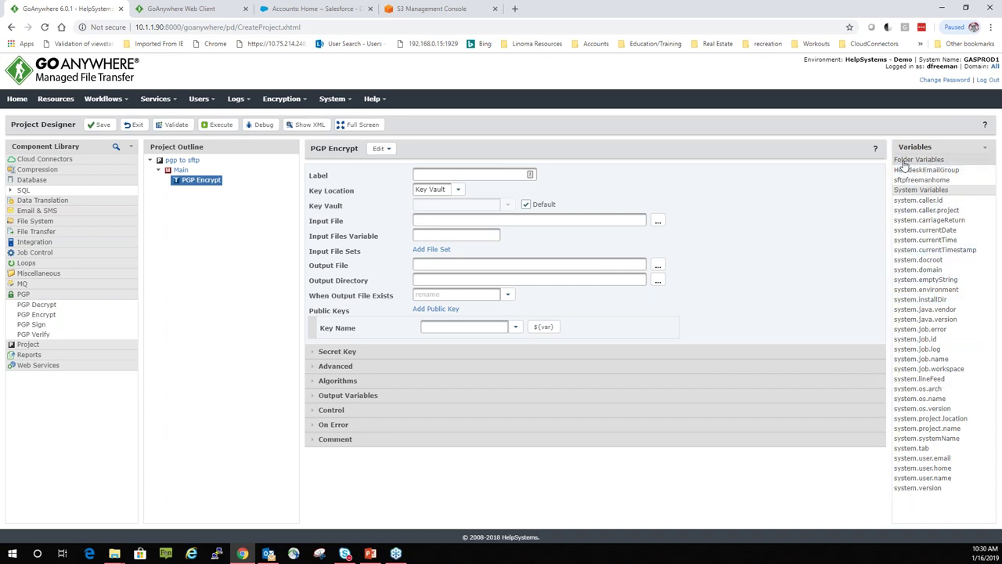
Exit the pgp to sftp designer without saving and show the Dans Demos folder.
left_click(135, 126)
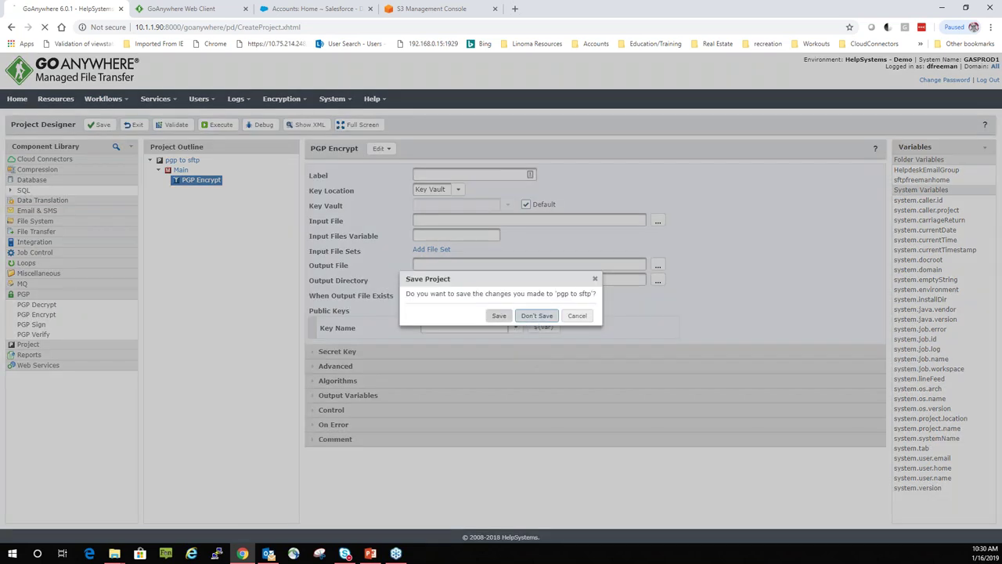
left_click(538, 316)
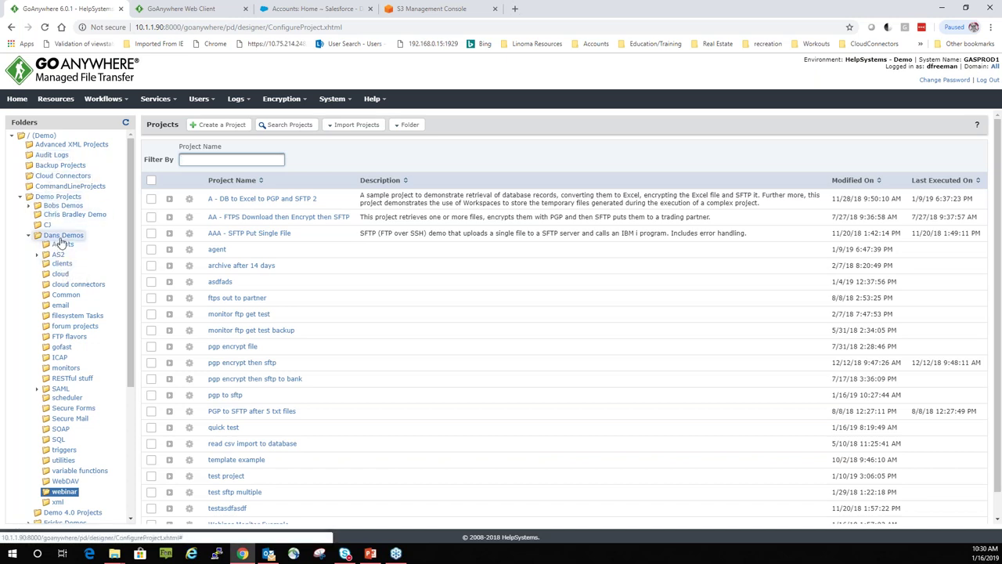
left_click(63, 236)
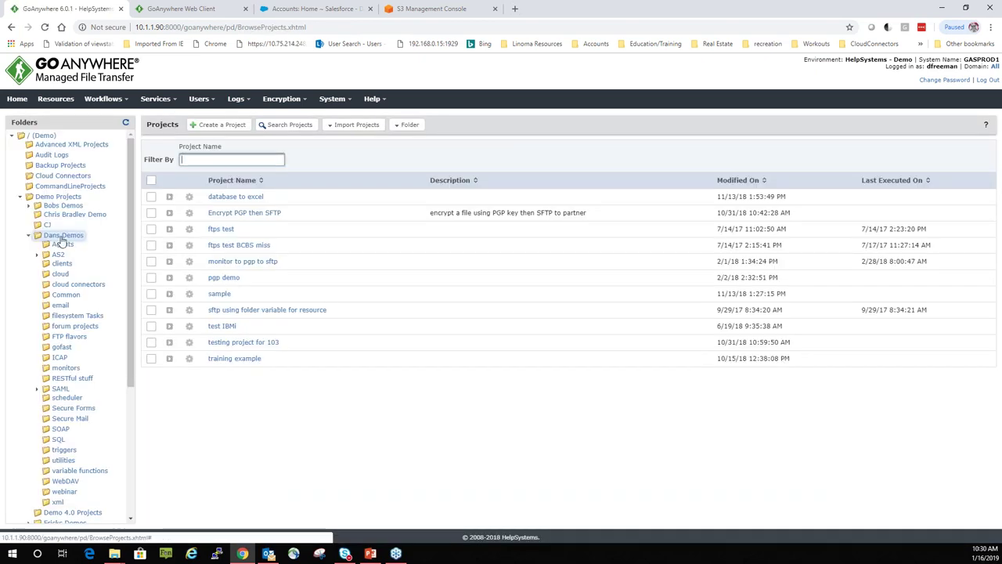
Review the Dans Demos folder variables via Edit, then select the webinar folder.
right_click(64, 240)
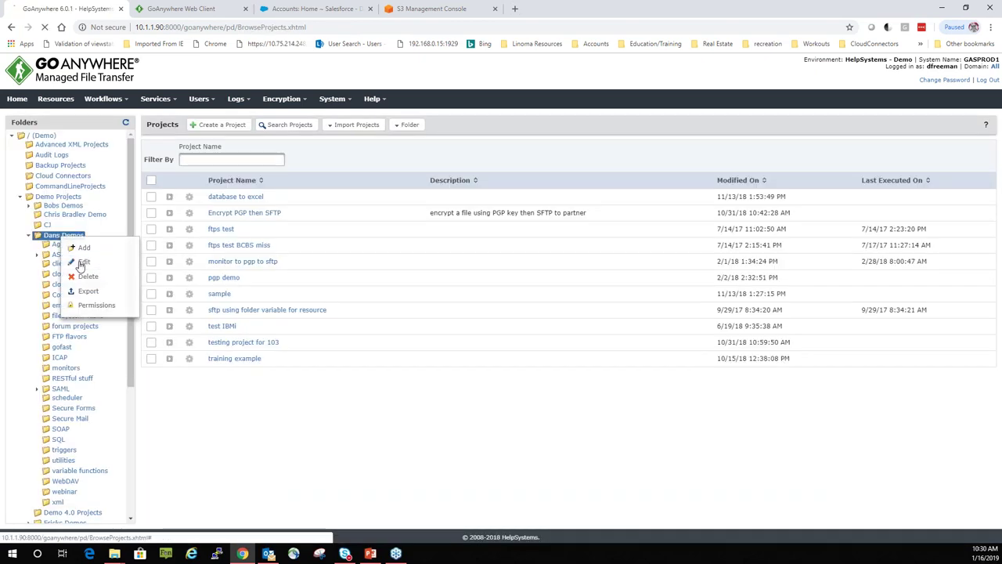
left_click(83, 262)
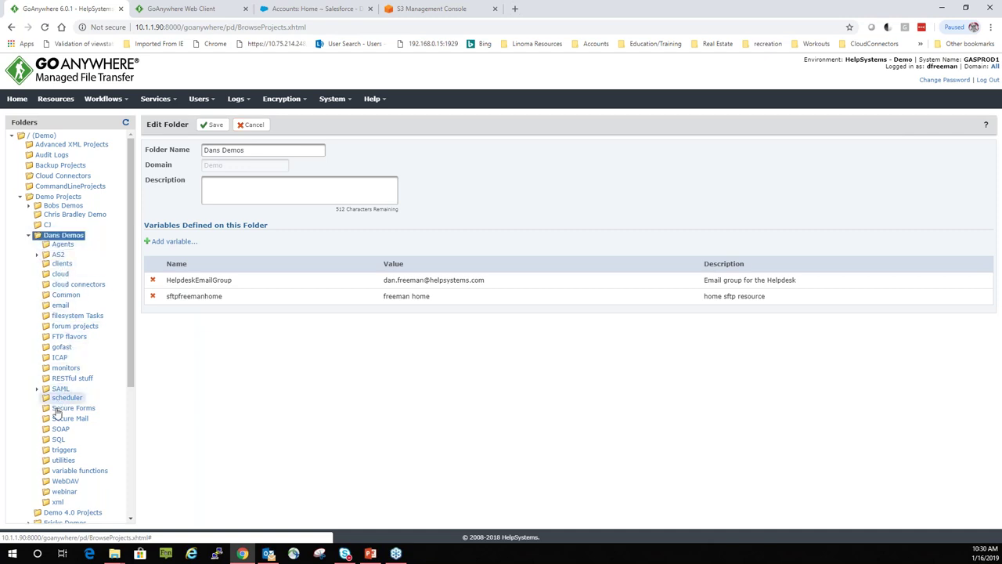
left_click(65, 492)
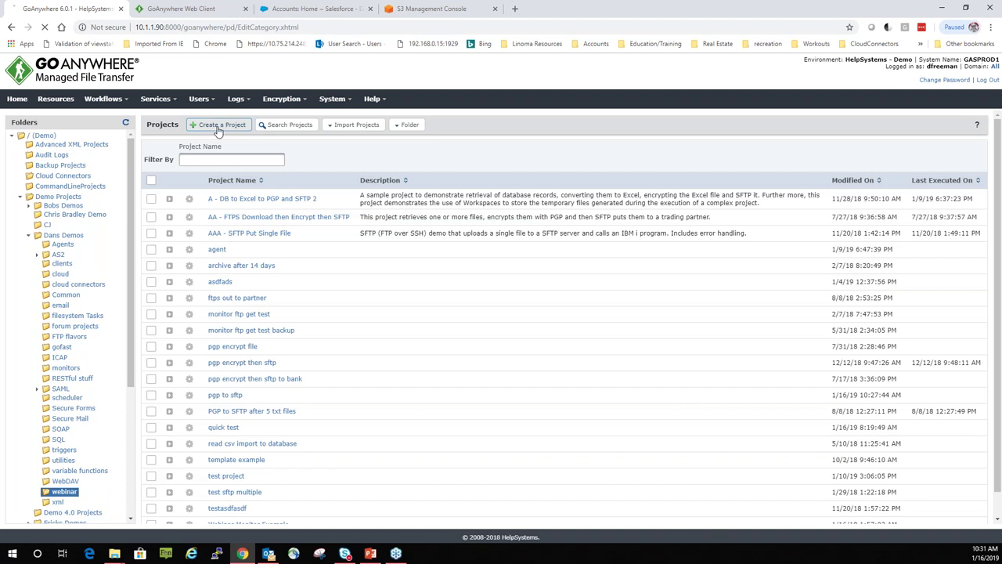
left_click(217, 125)
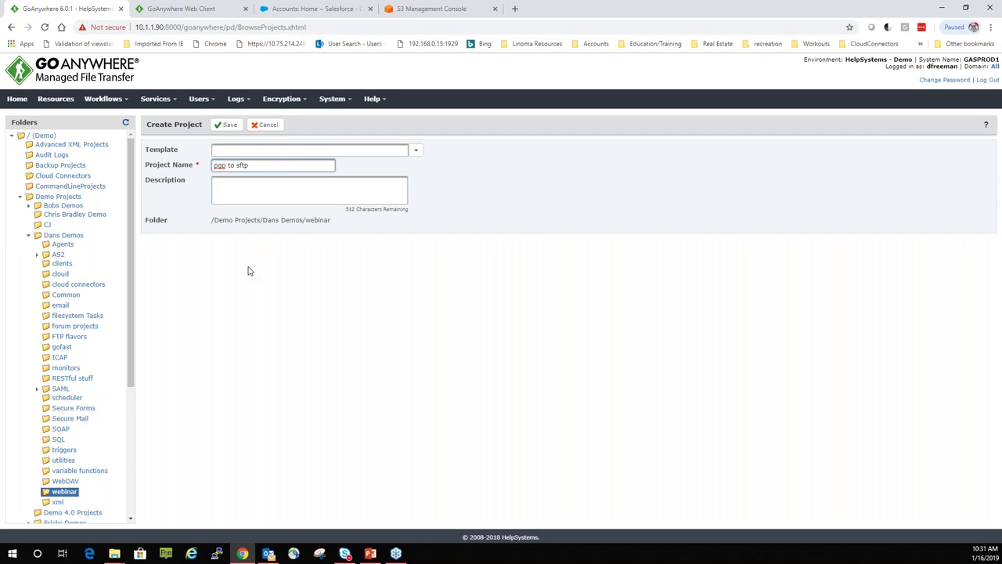
Abandon the duplicate 'pgp to sftp' project and open the existing one instead.
left_click(225, 124)
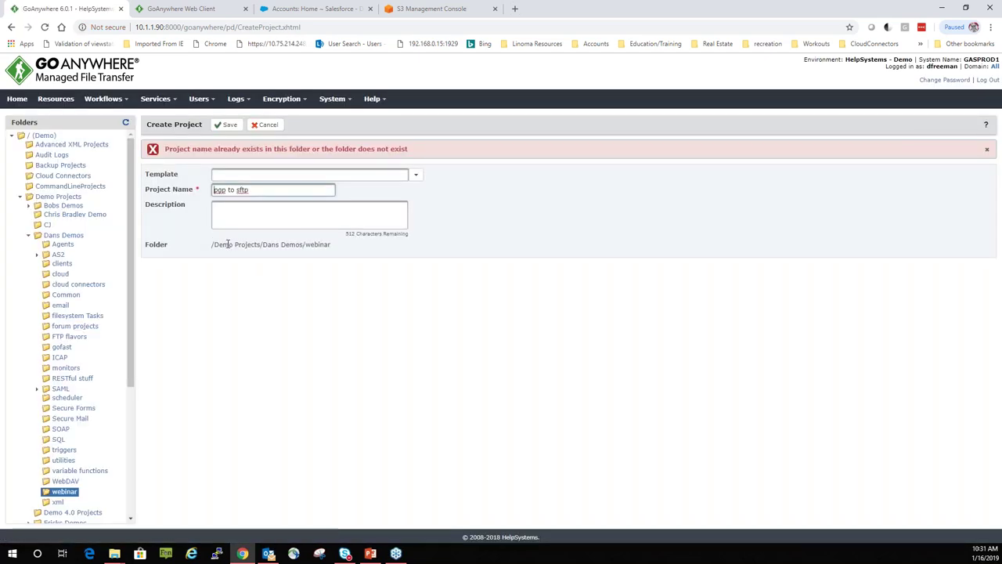
left_click(265, 124)
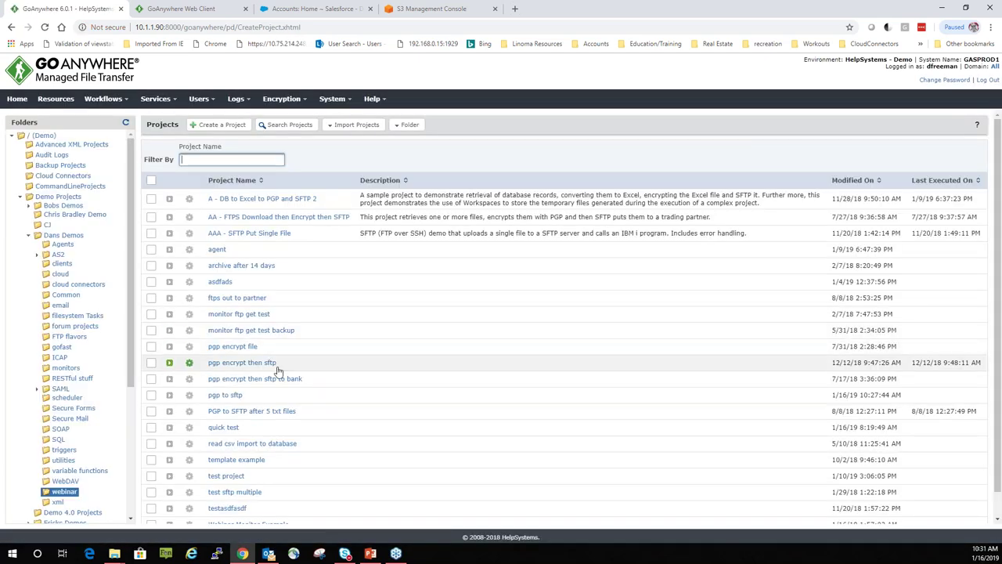
left_click(229, 396)
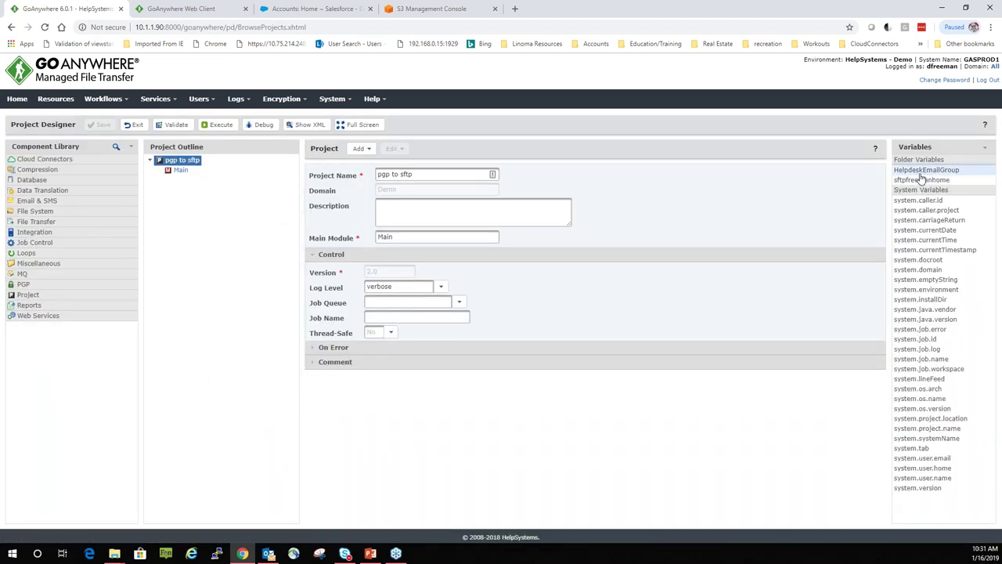
Add a PGP Decrypt task to Main, then delete it and confirm.
left_click(12, 293)
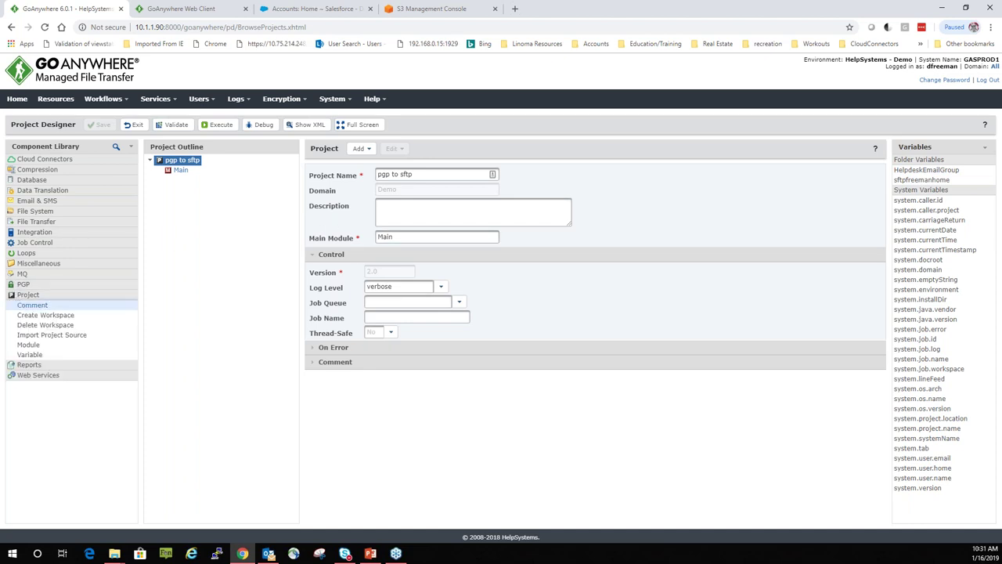
left_click(11, 284)
left_click_drag(36, 295, 153, 230)
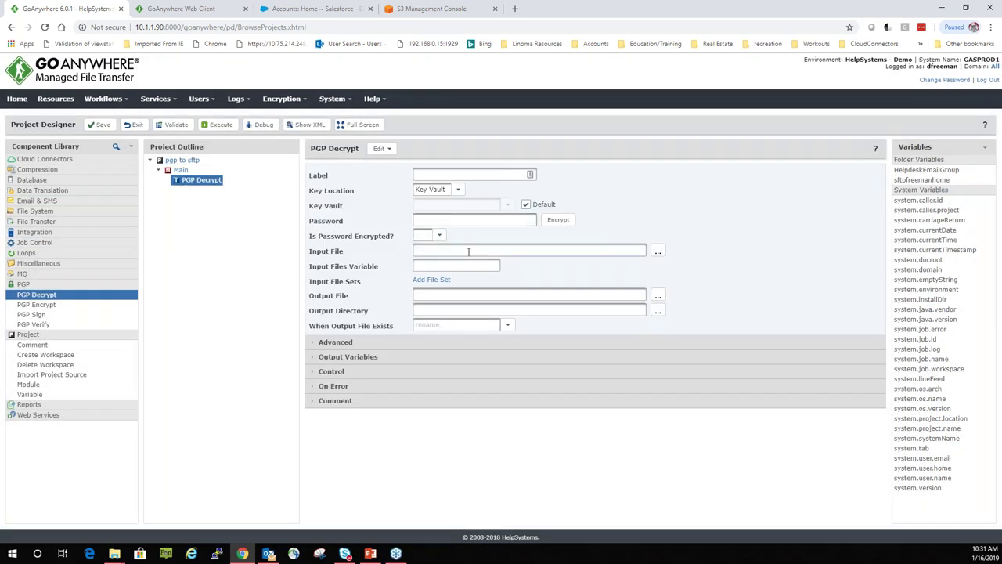
right_click(191, 188)
mouse_move(242, 196)
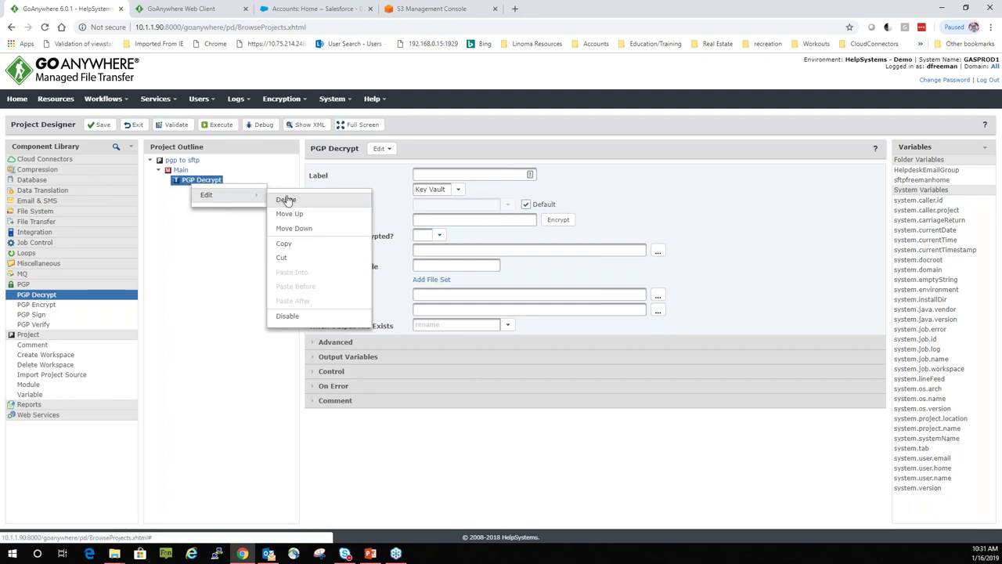
left_click(286, 200)
left_click(546, 318)
left_click(36, 303)
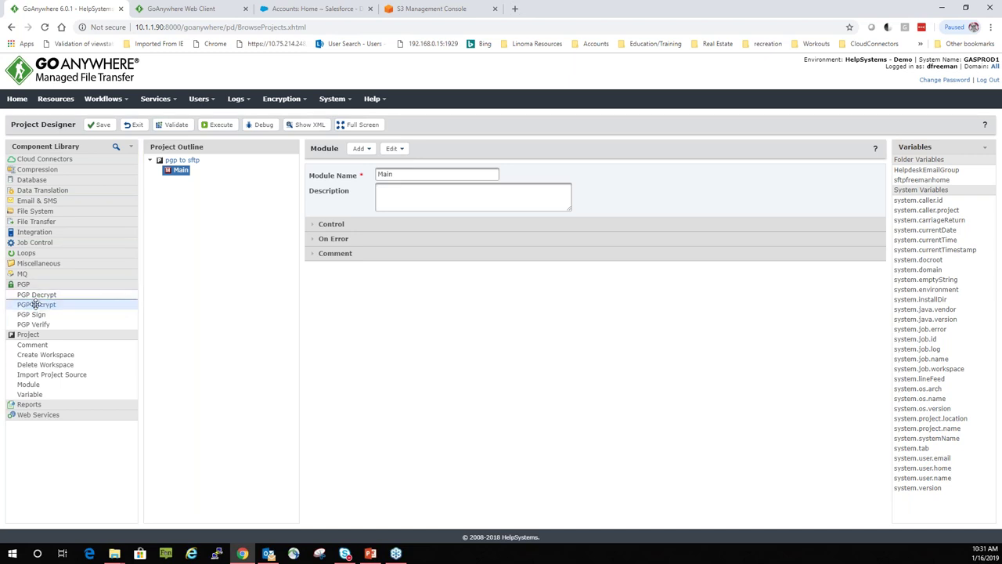
Add PGP Encrypt under Main with Input File /whatever.txt.
left_click_drag(36, 305, 182, 180)
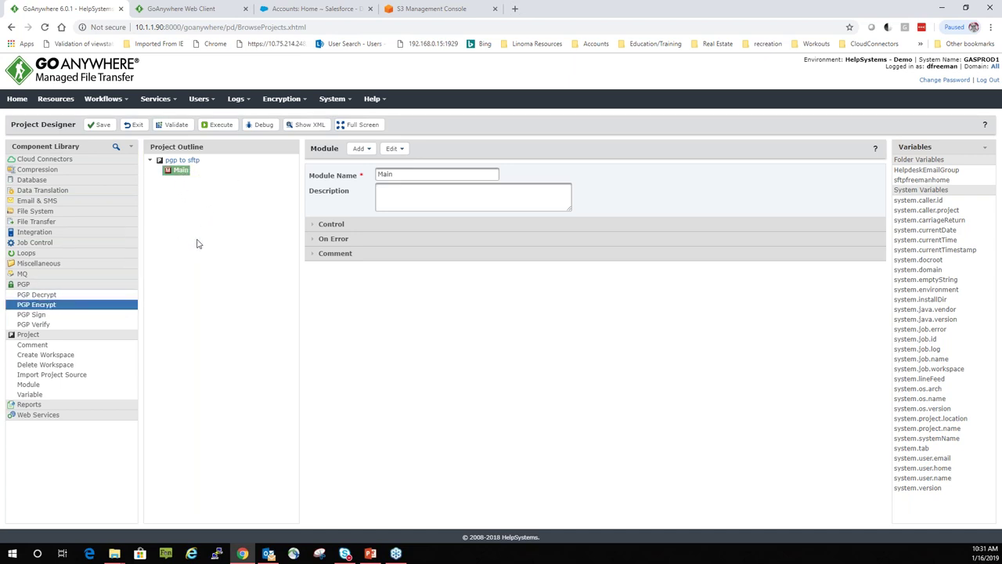
left_click_drag(40, 306, 173, 174)
left_click(41, 307)
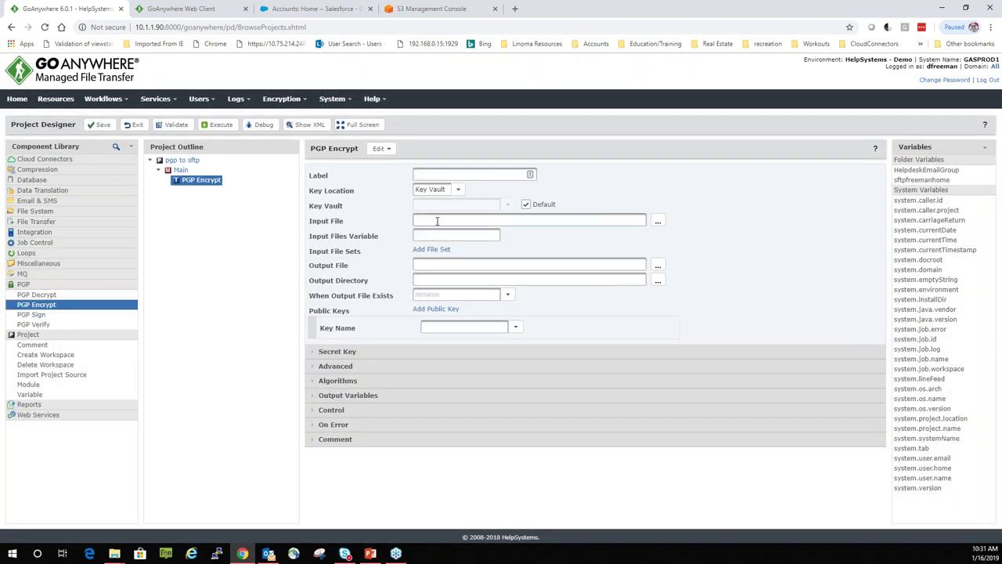
left_click(434, 220)
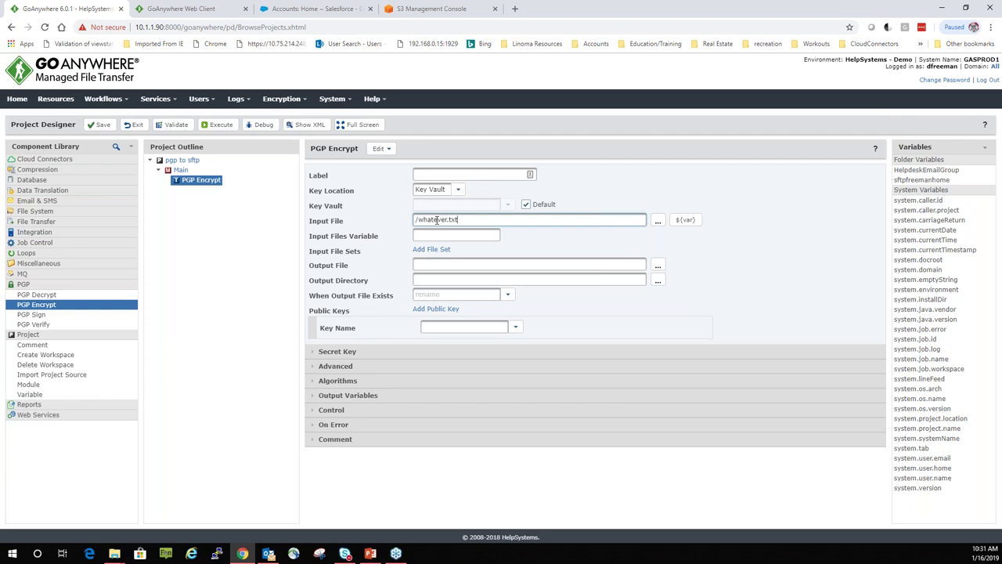
key("ctrl+a")
Set Output Directory to ${system.job.workspace} and add Create Workspace before PGP Encrypt.
left_click(427, 264)
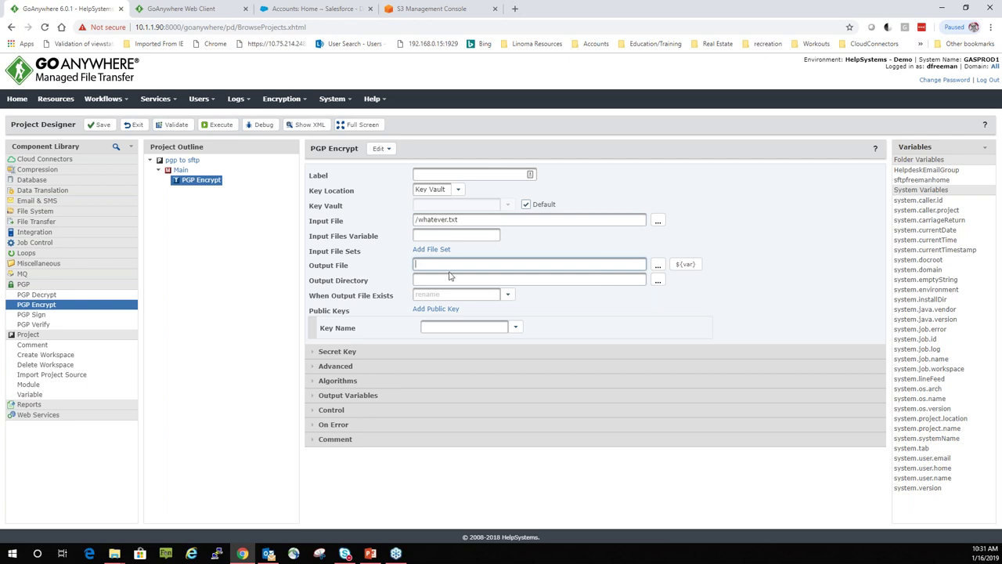
left_click(461, 280)
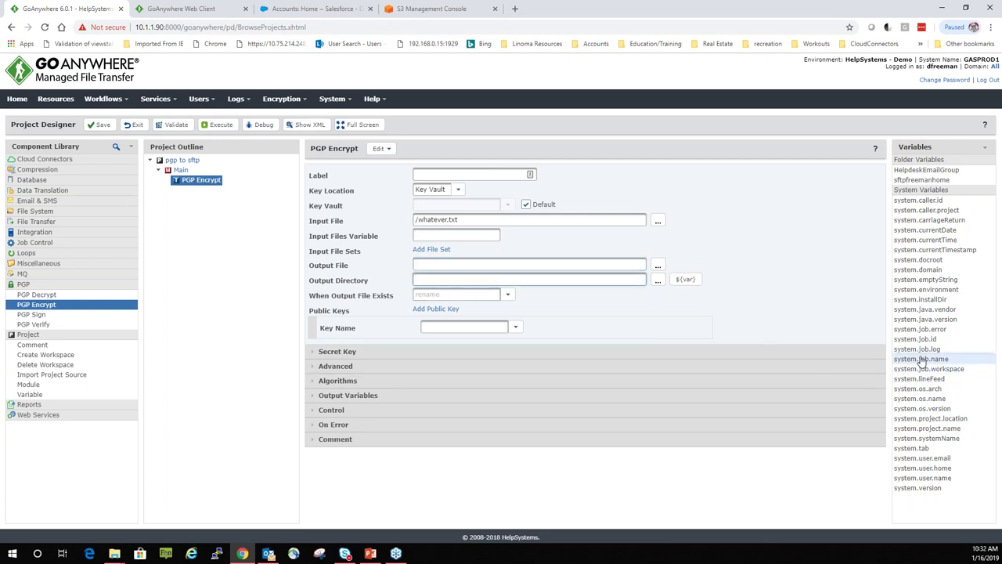
left_click_drag(930, 371, 462, 282)
left_click_drag(45, 355, 185, 178)
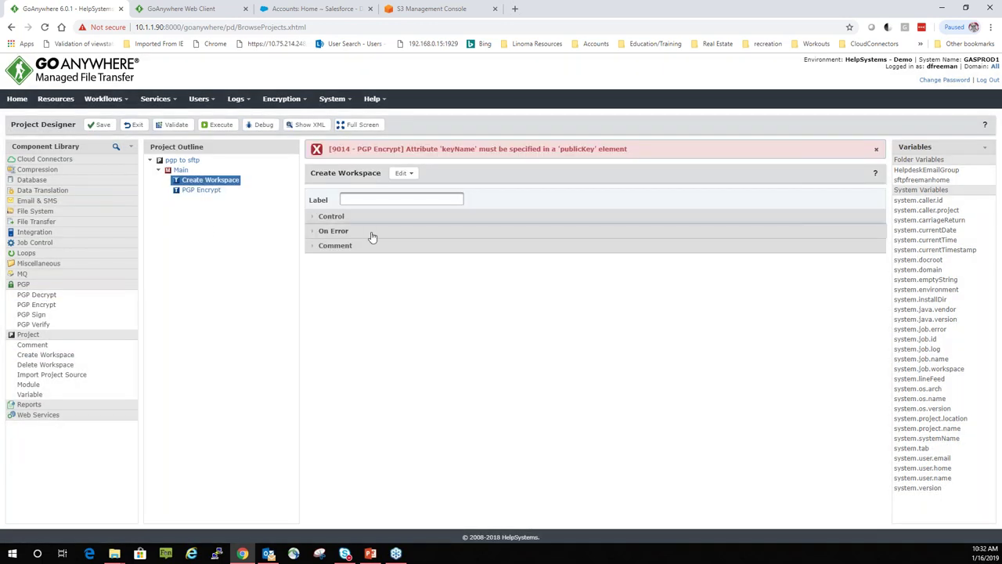
left_click(197, 191)
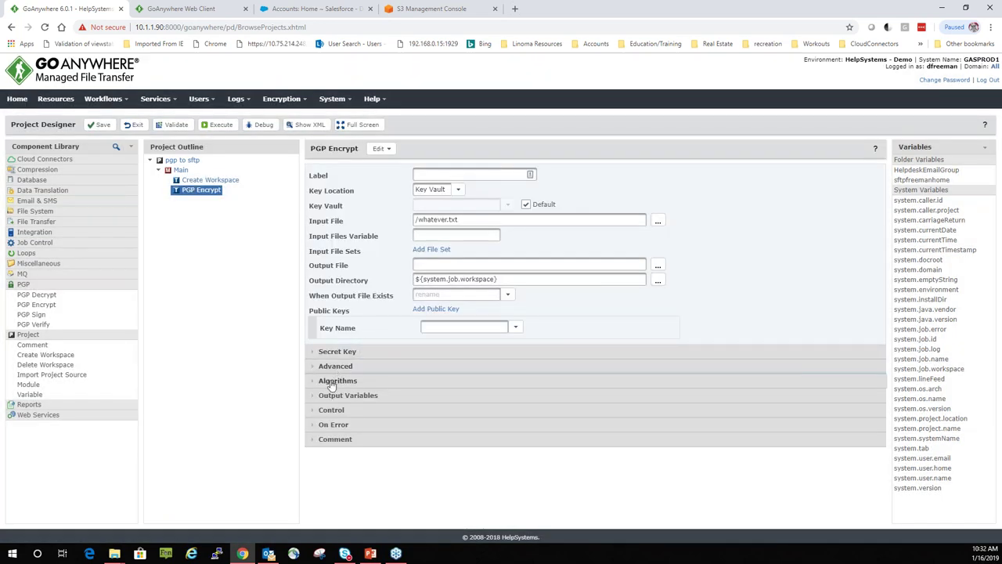
Name PGP Encrypt's output variables pgpfiles and originalfile, then view the Create Workspace step.
left_click(312, 398)
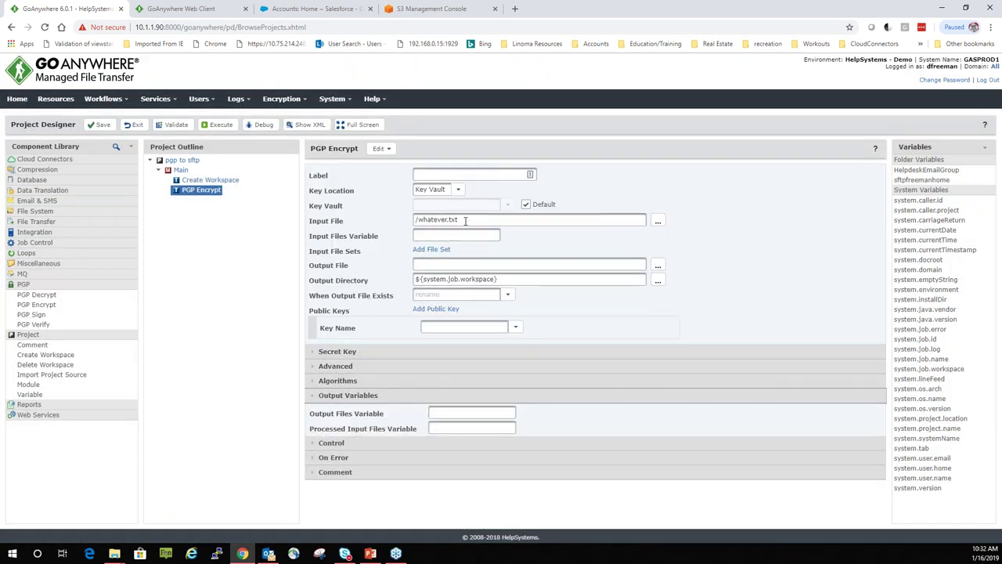
left_click(449, 412)
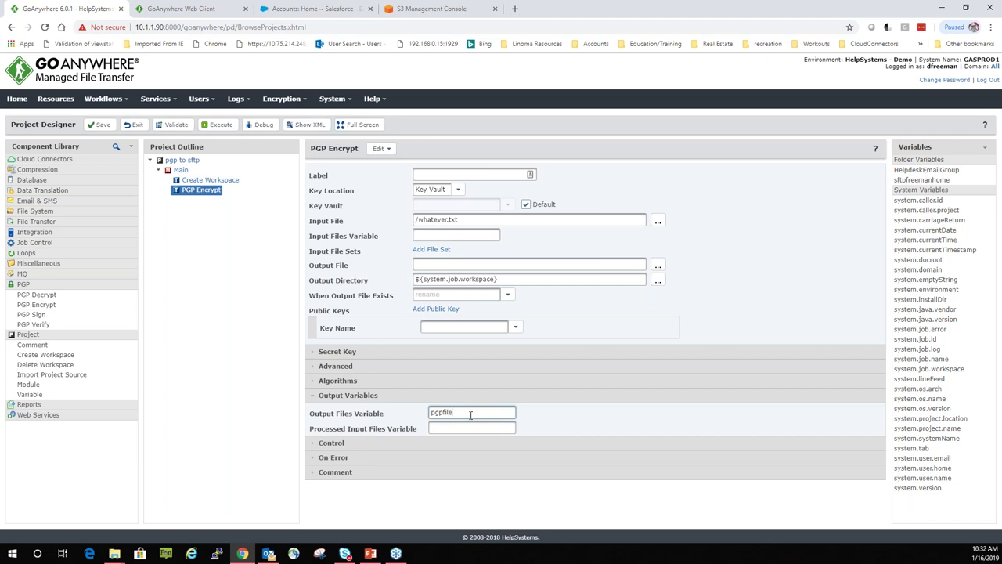
left_click(442, 430)
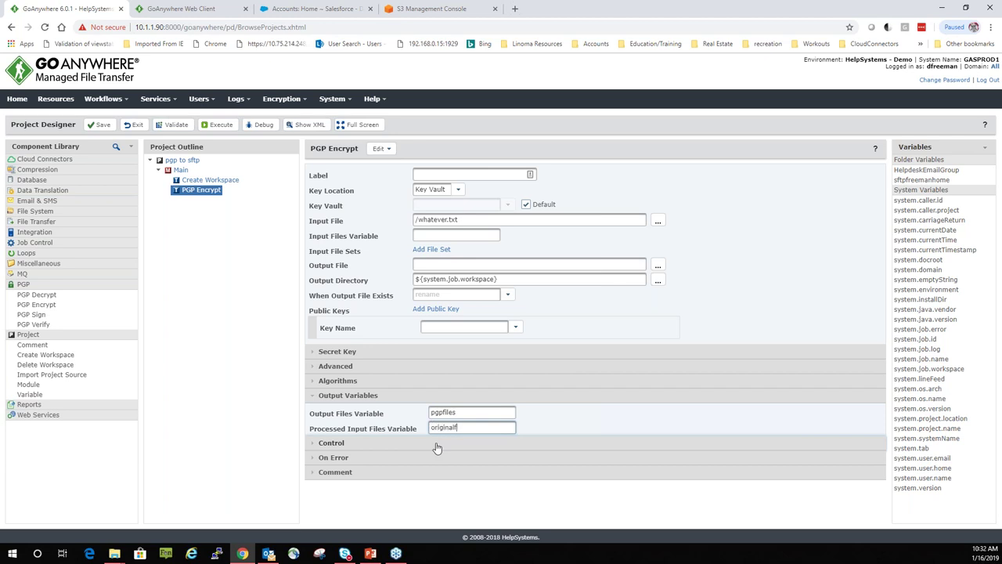
left_click(206, 180)
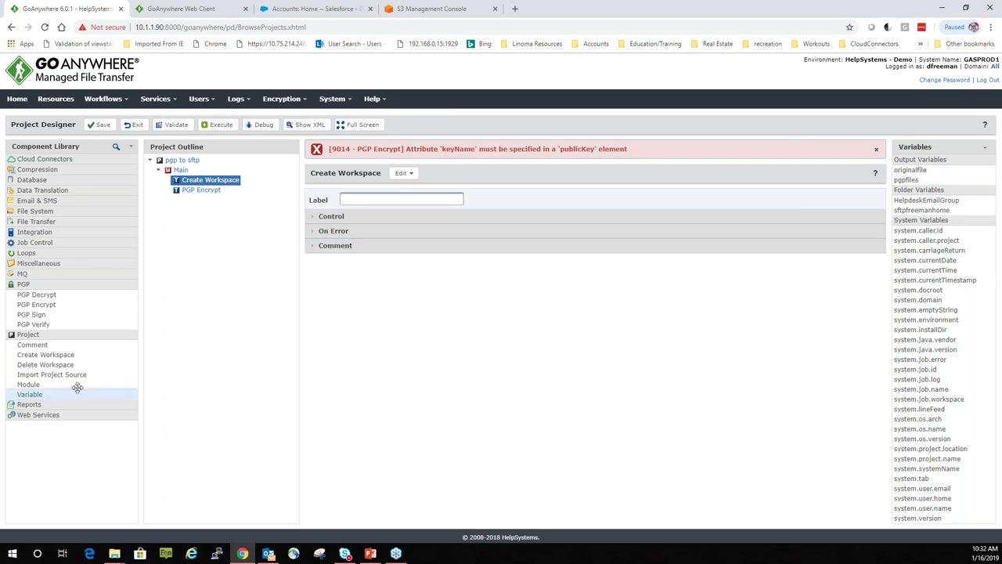
Add a project variable named whatever with a value.
left_click_drag(28, 394, 177, 163)
left_click(417, 174)
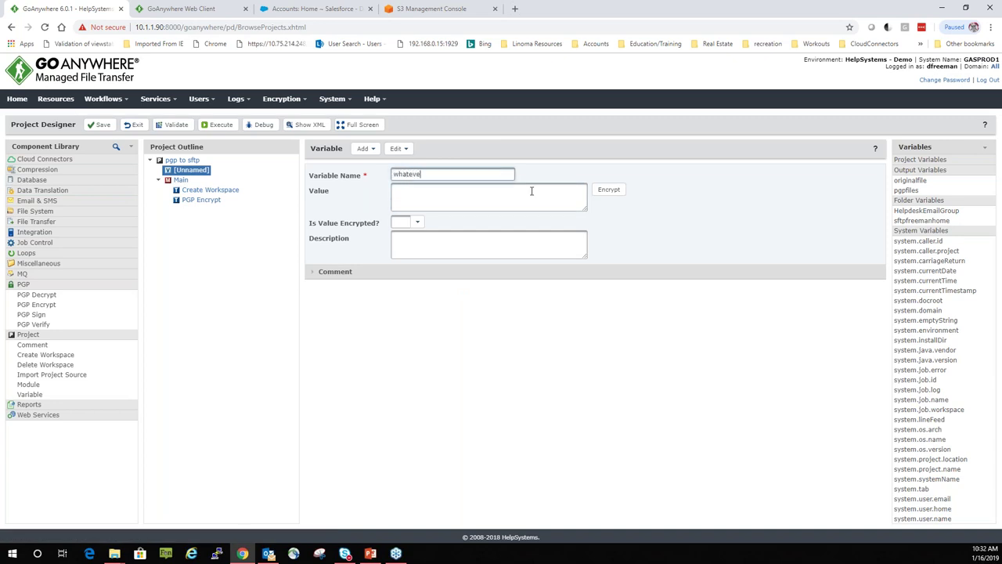
left_click(400, 193)
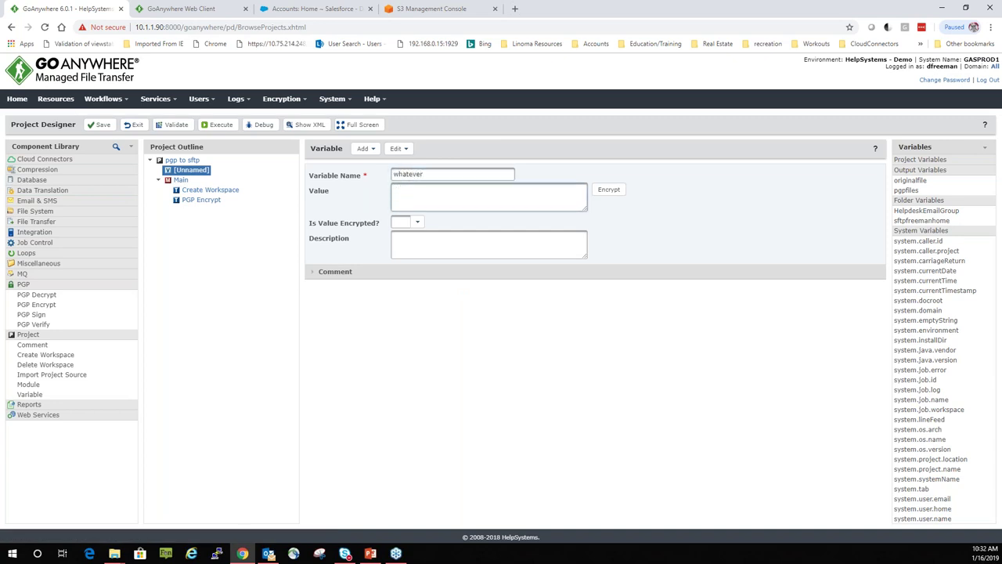
Delete the whatever variable from the Main module and return to the PGP Encrypt settings.
left_click(180, 181)
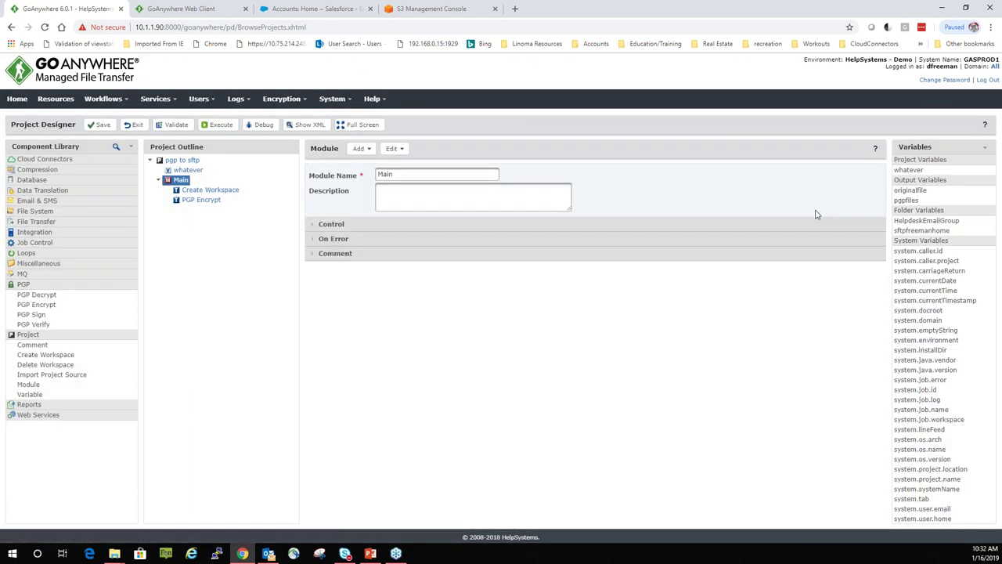
left_click(186, 171)
right_click(192, 171)
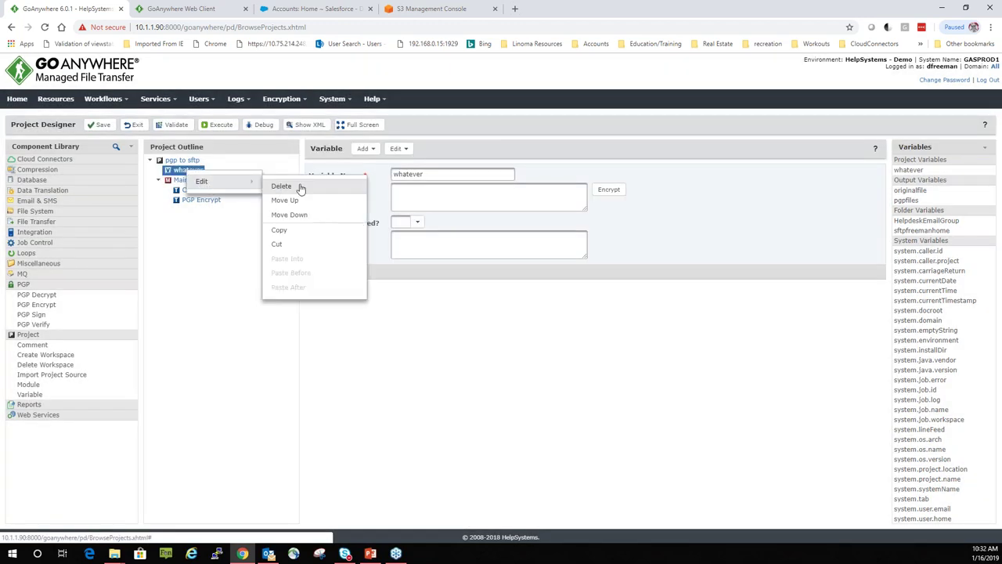
left_click(289, 188)
left_click(539, 318)
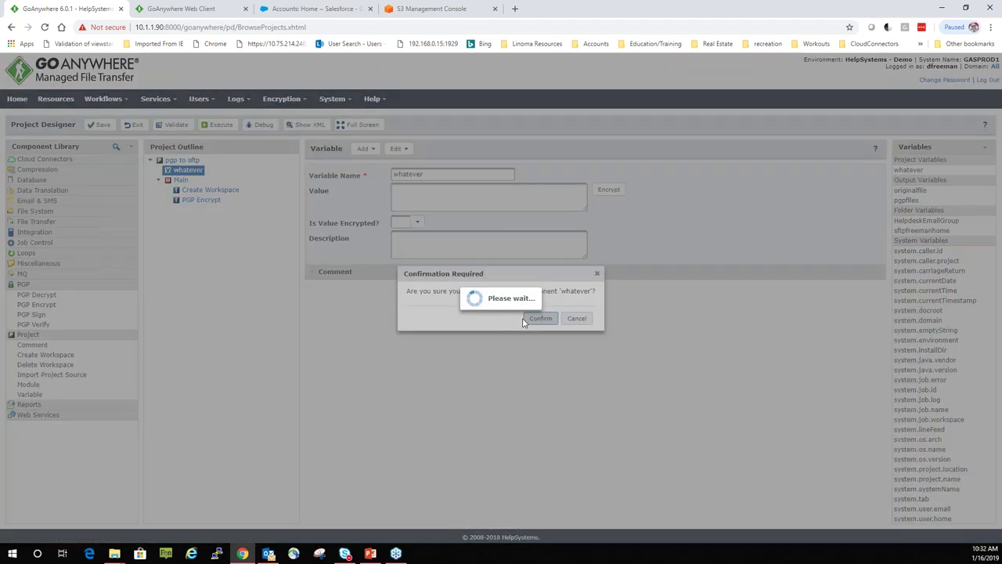
left_click(201, 190)
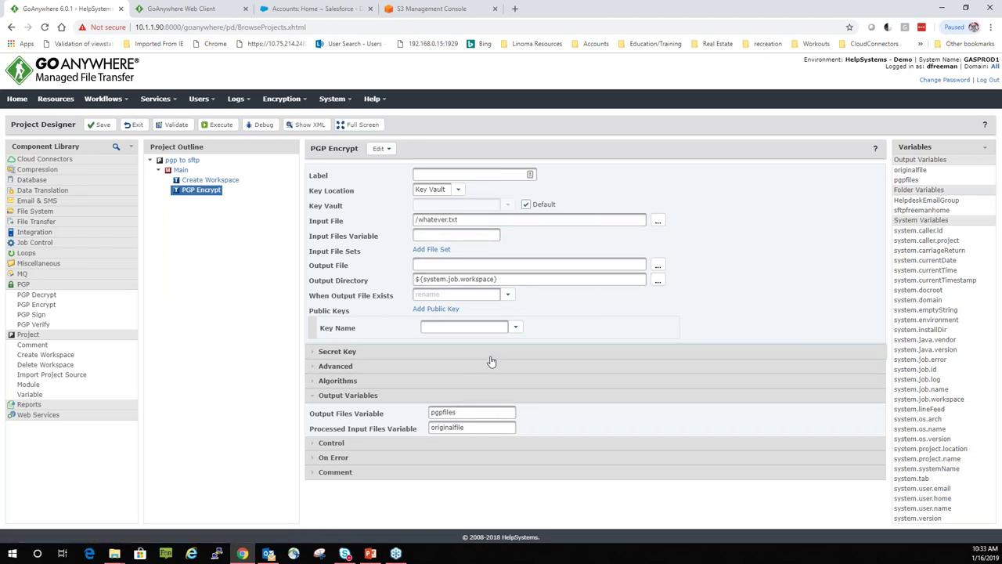
Set PGP Encrypt's key name to Helpsystems Test and expand the File Transfer > SFTP components.
left_click(515, 326)
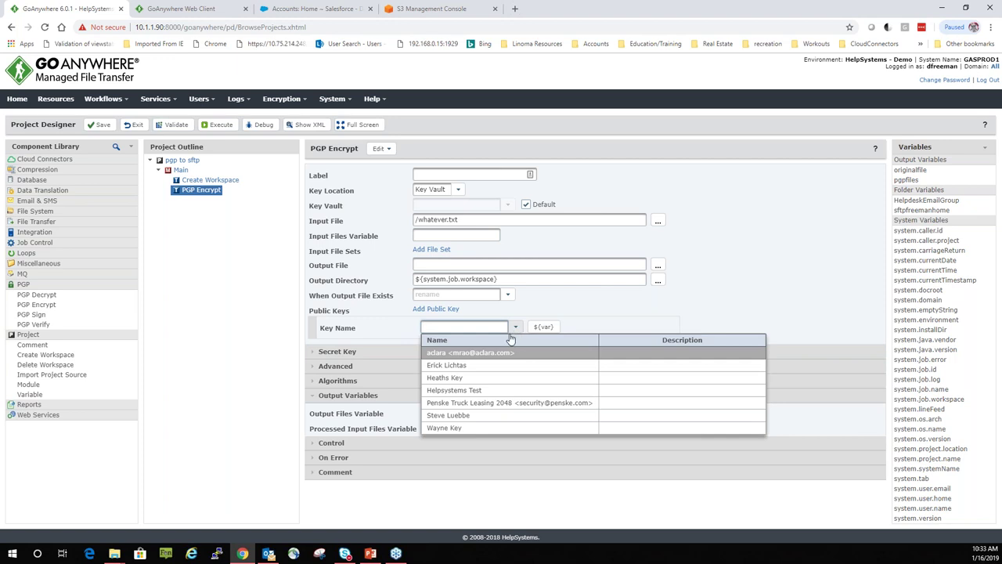
left_click(486, 390)
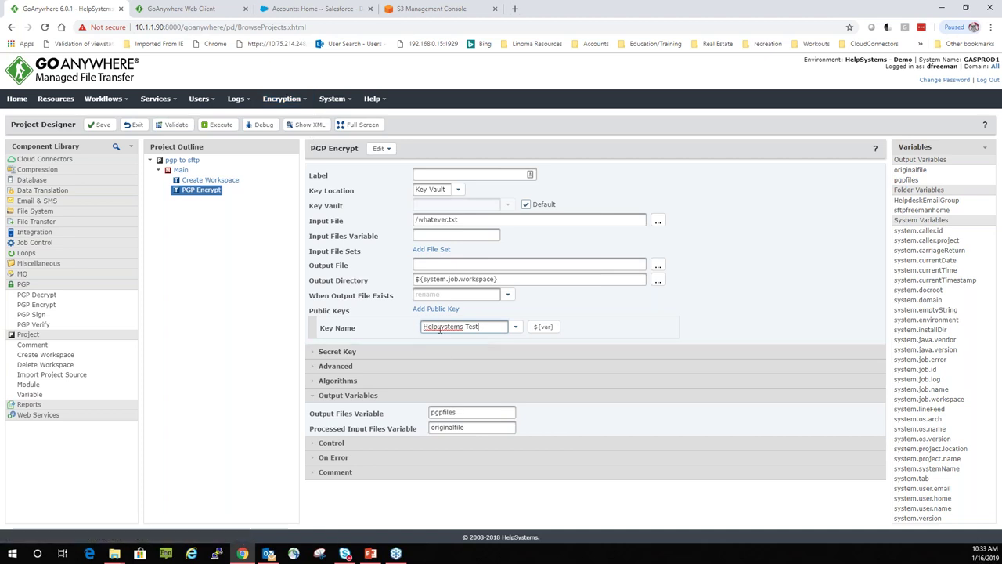
left_click(12, 222)
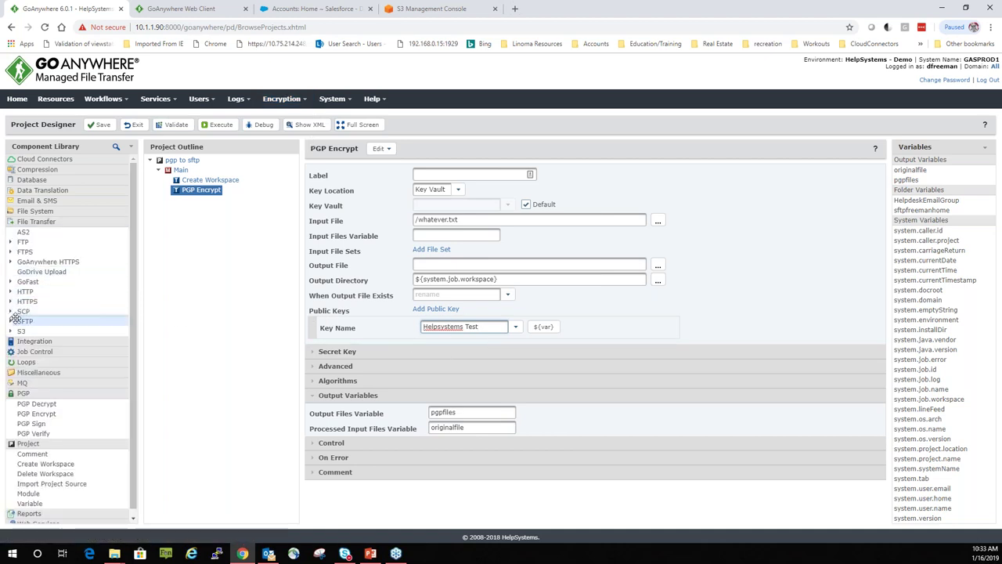
left_click(10, 322)
Add an SFTP Put Files task connected to the ProfServices AWS 1 server.
left_click(38, 340)
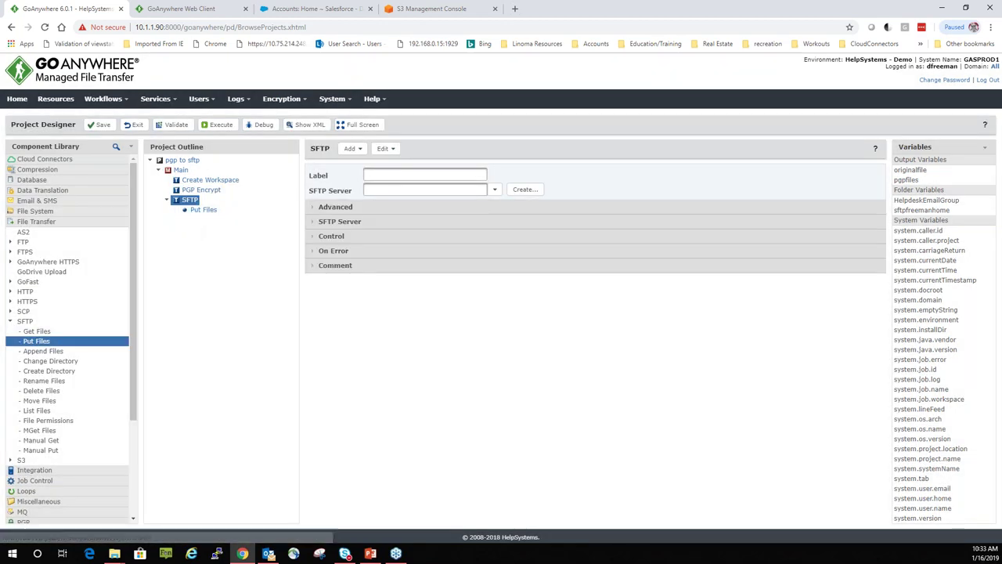
left_click(494, 191)
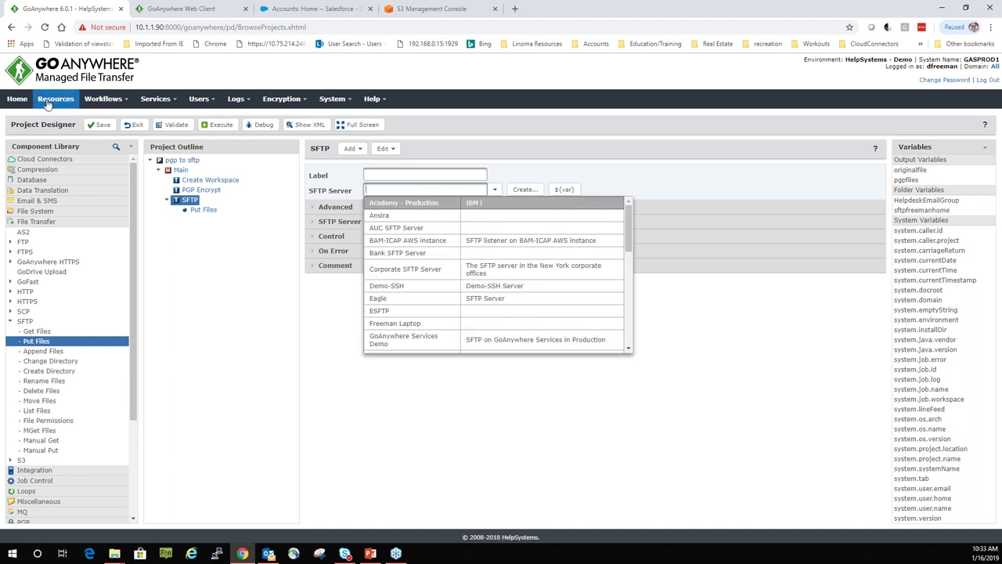
scroll(400, 259, "down", 5)
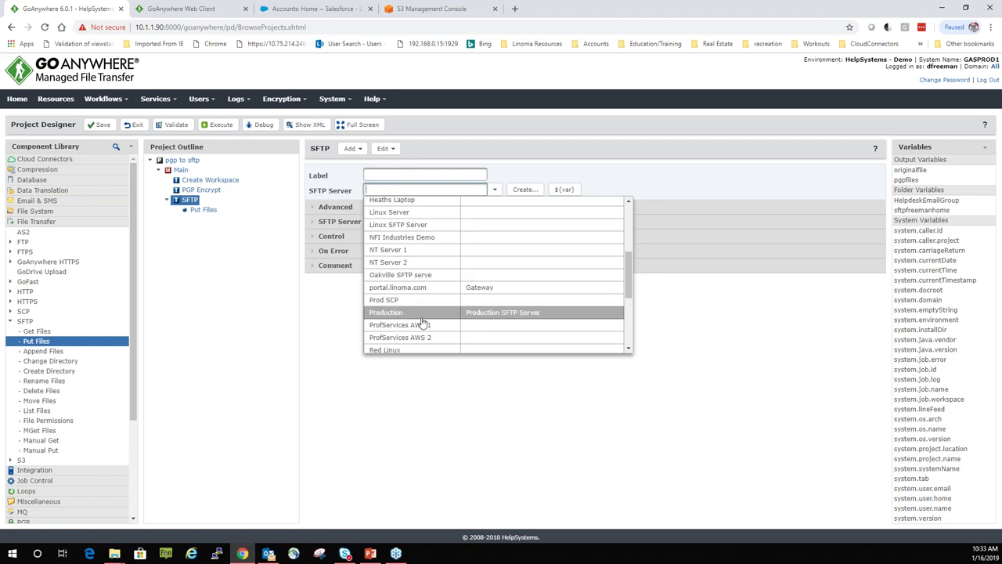
left_click(428, 326)
Set Put Files to upload ${pgpfiles} into the /encrypted_s3 directory.
left_click(200, 209)
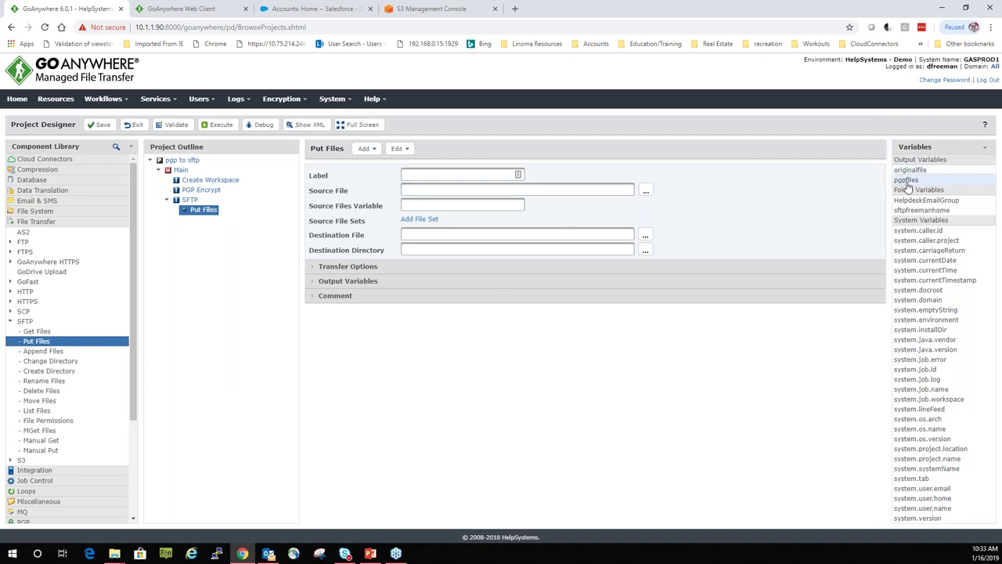
left_click_drag(909, 183, 432, 194)
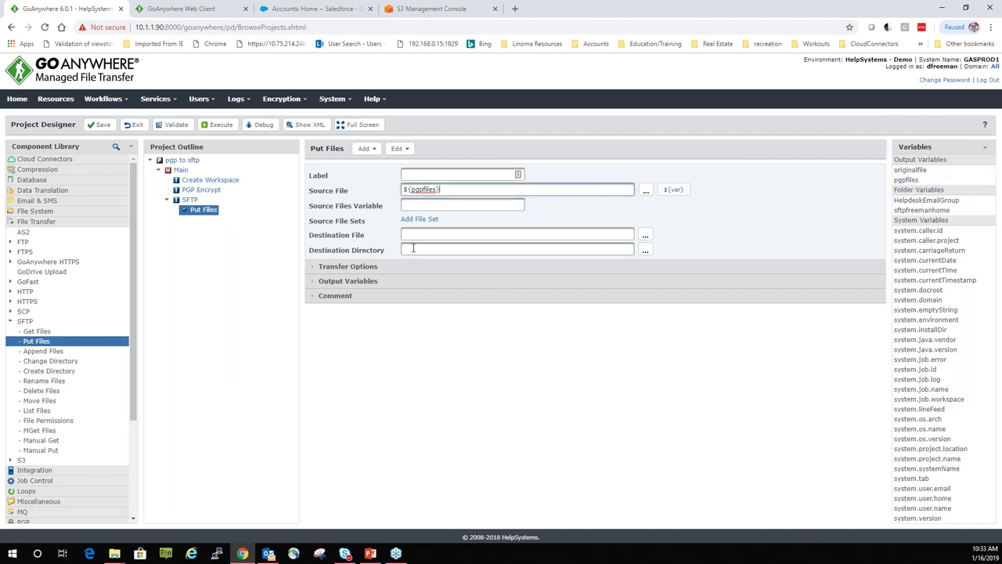
left_click(407, 250)
left_click(645, 249)
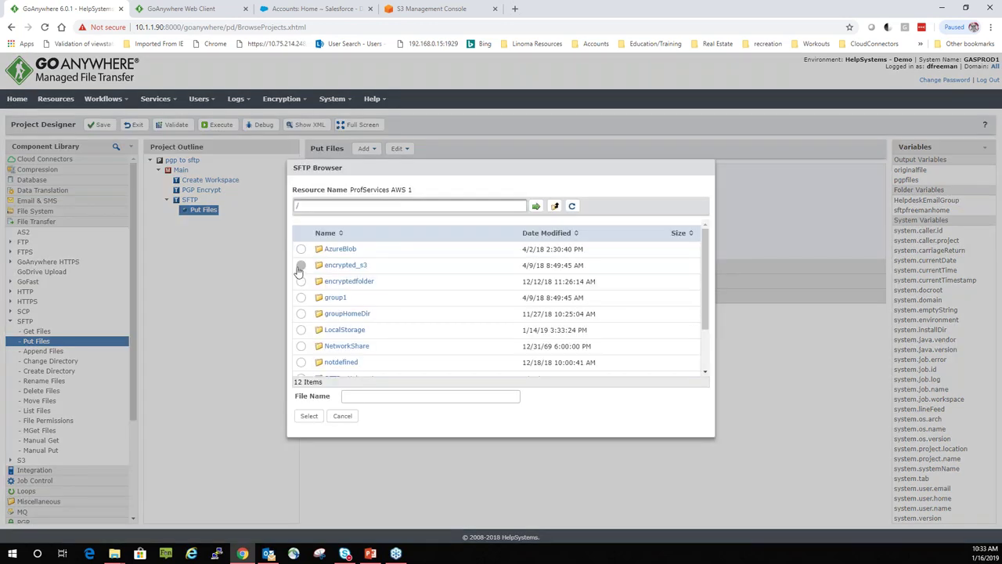
left_click(300, 265)
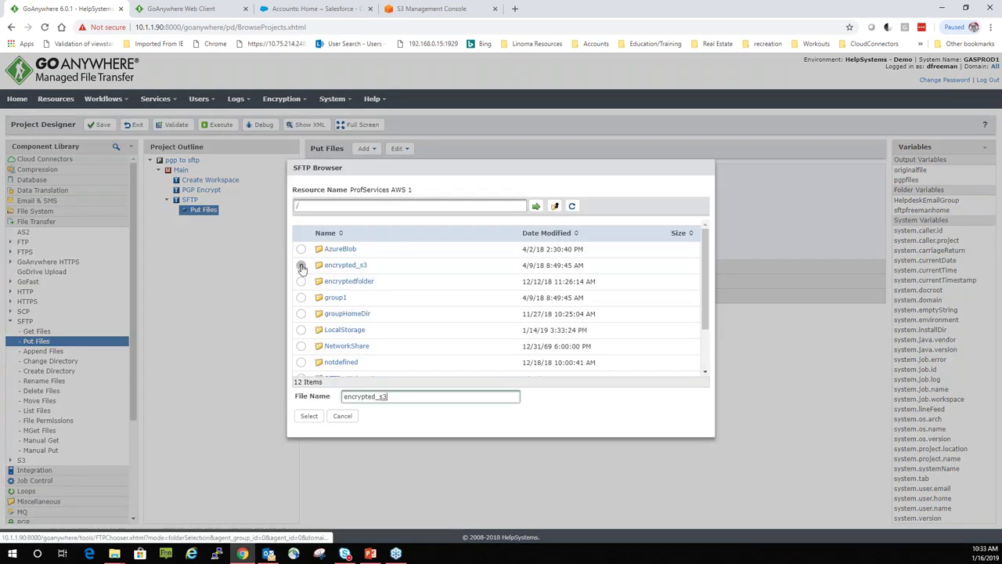
left_click(309, 416)
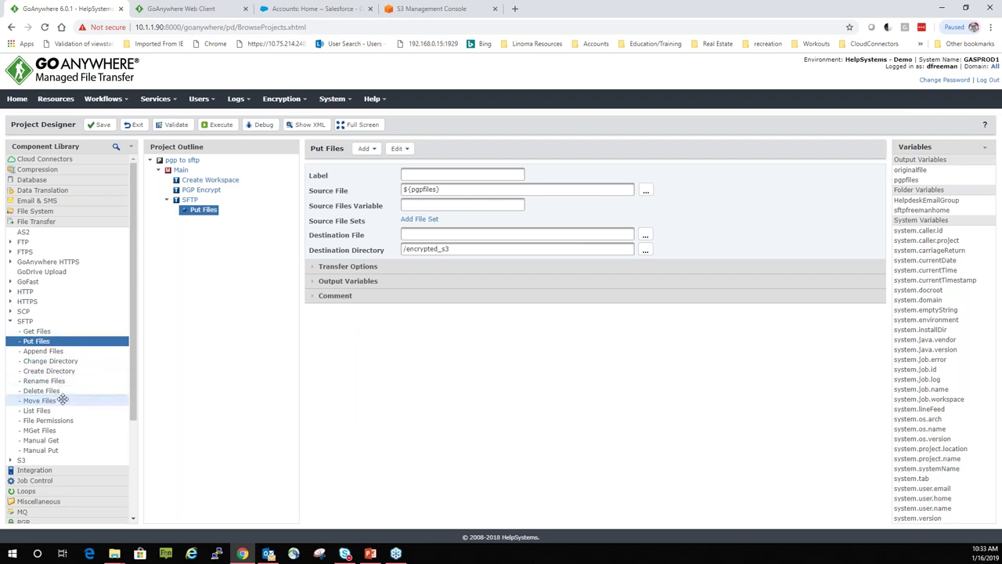
scroll(131, 443, "down", 4)
left_click_drag(35, 427, 132, 402)
scroll(135, 349, "up", 4)
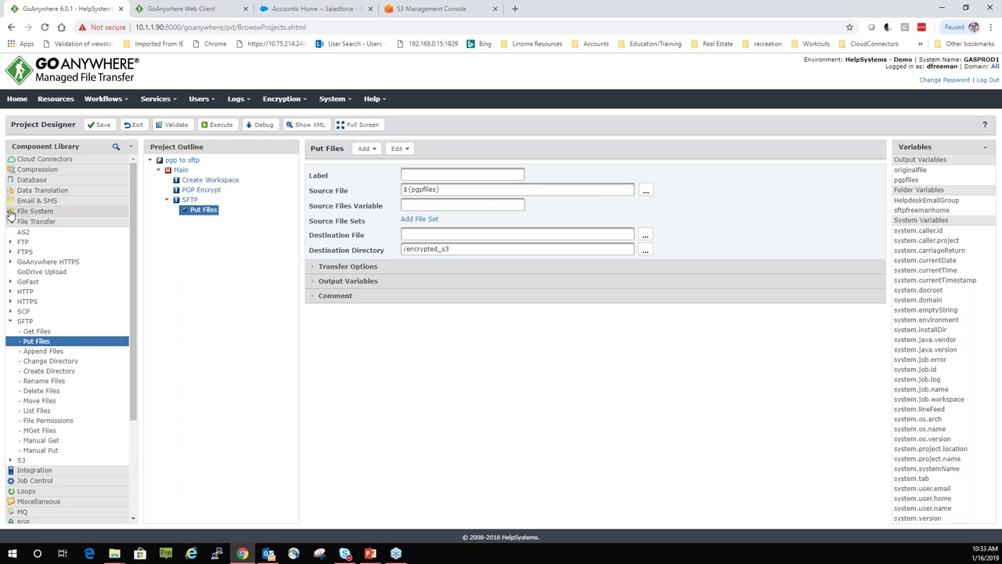
Add a File System Move task with ${originalfile} as its source file.
left_click(11, 213)
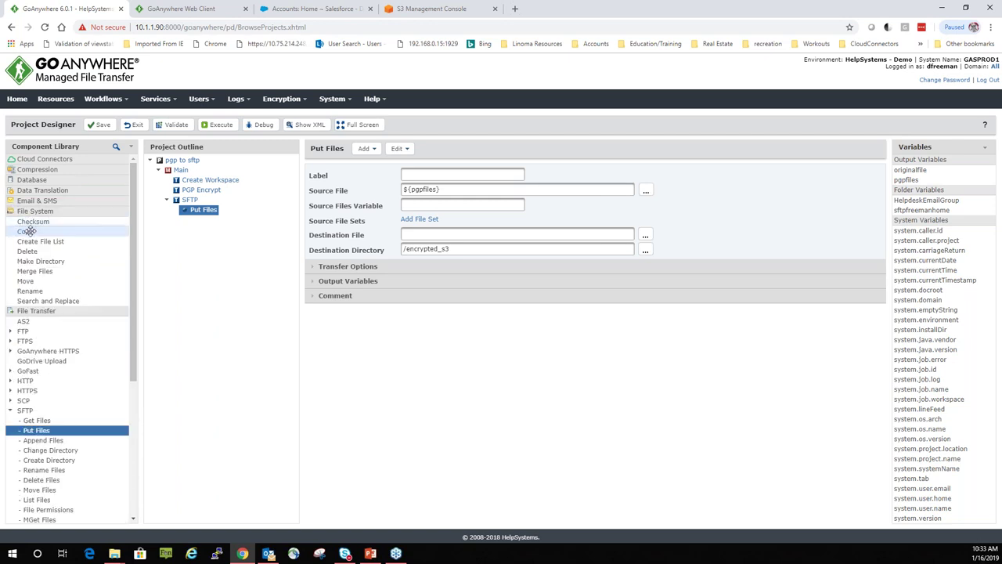
left_click(34, 282)
double_click(31, 280)
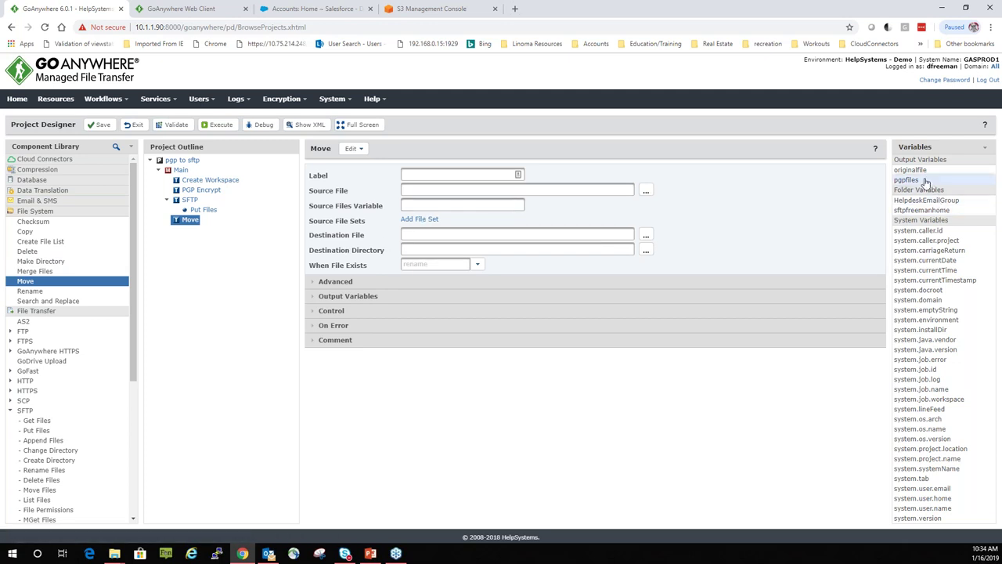
left_click_drag(910, 171, 434, 190)
Set the Move destination to the monitor/processed folder on the users share on 99.
left_click(645, 250)
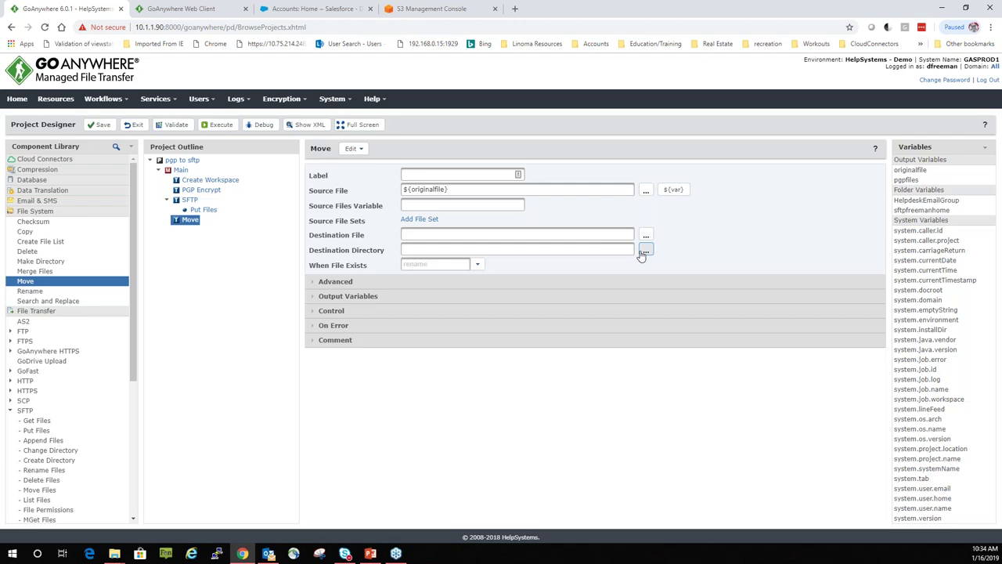
left_click(335, 357)
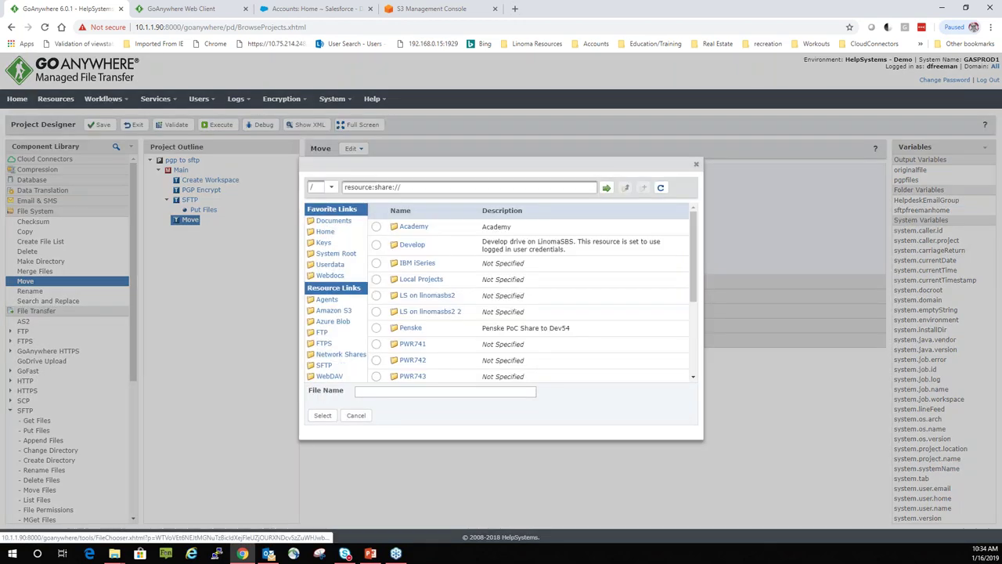
scroll(447, 346, "down", 5)
left_click(423, 337)
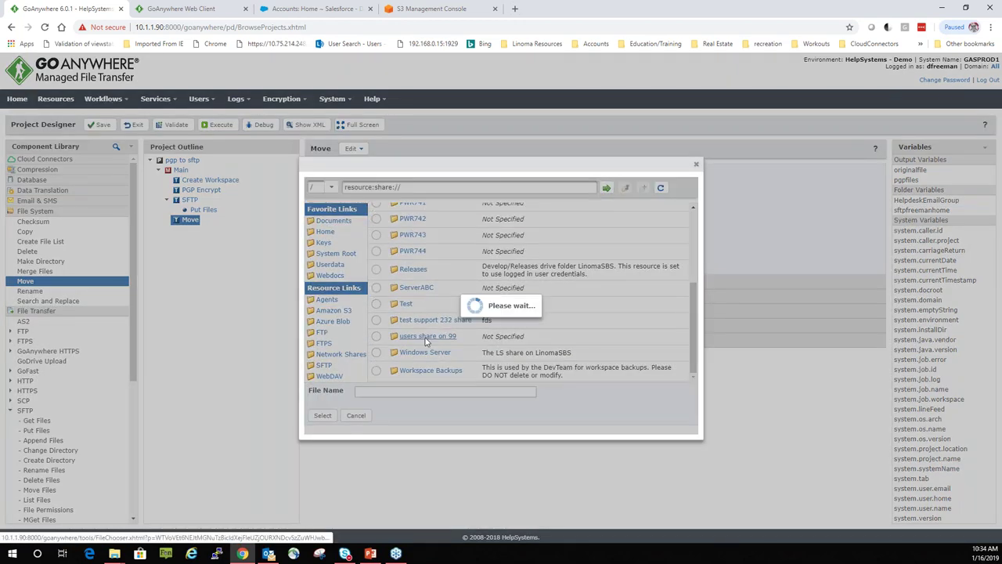
scroll(445, 313, "down", 3)
scroll(447, 313, "down", 2)
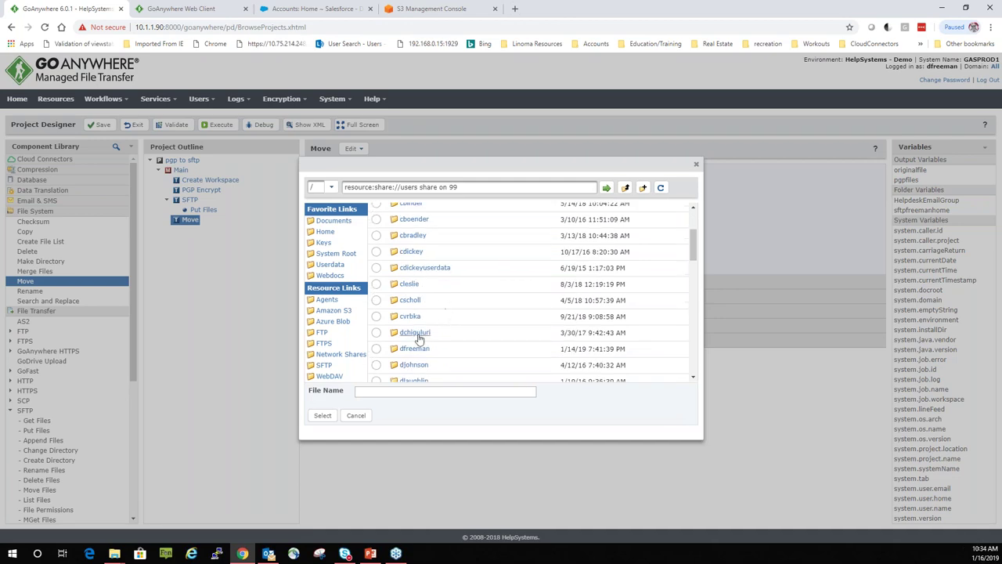
left_click(411, 354)
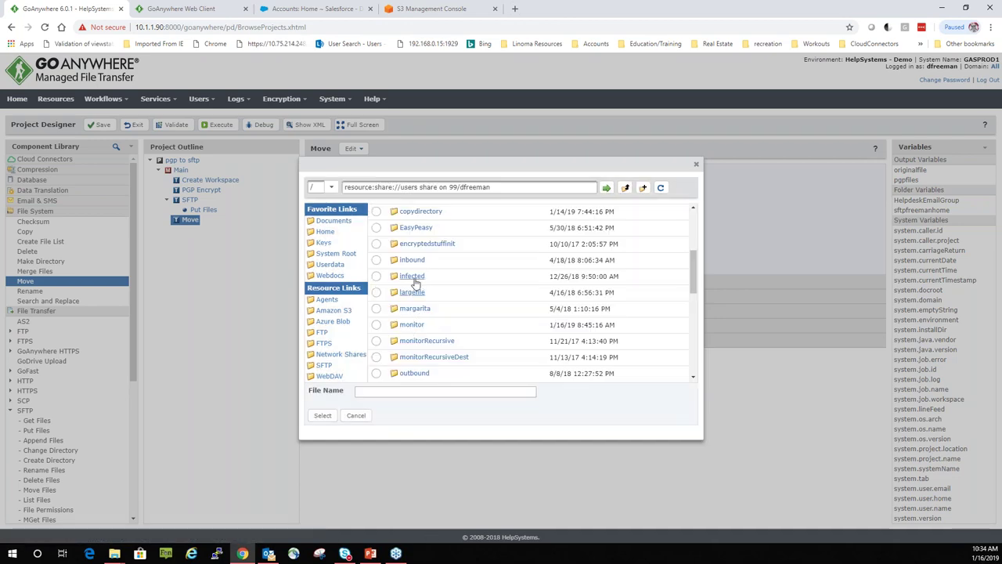
left_click(410, 325)
left_click(376, 243)
left_click(322, 415)
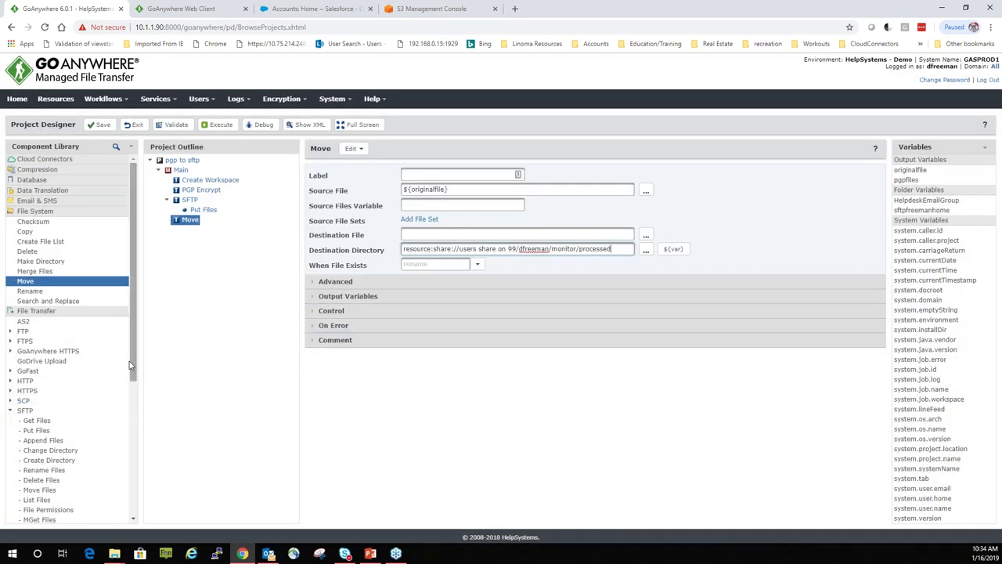
left_click_drag(133, 356, 133, 511)
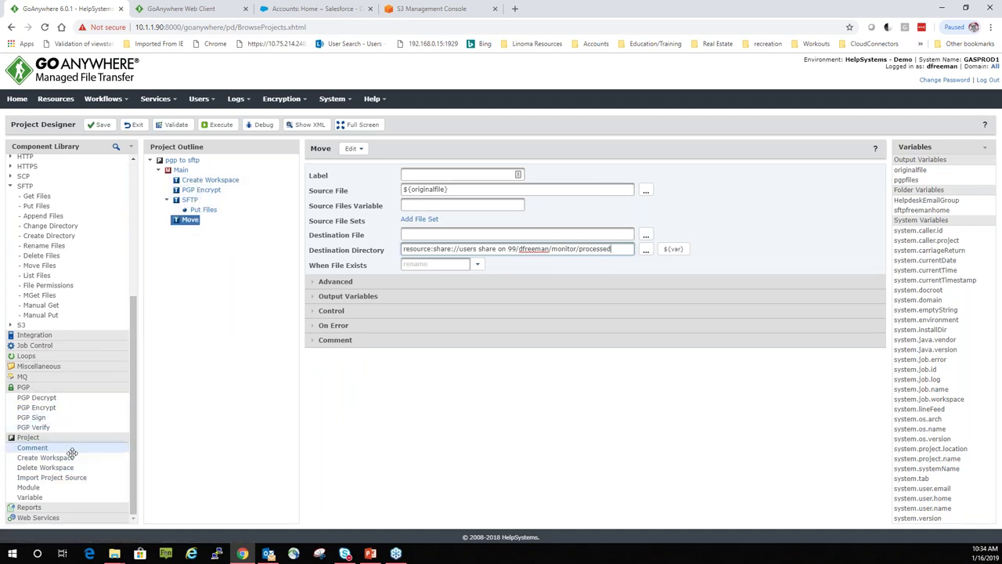
Add a new module to the project named Errors.
left_click(36, 487)
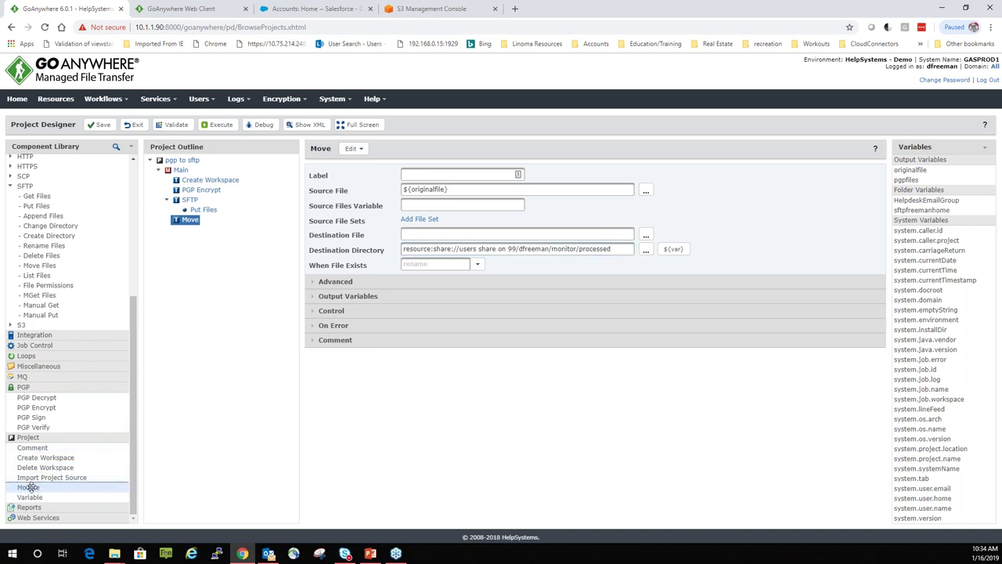
double_click(29, 487)
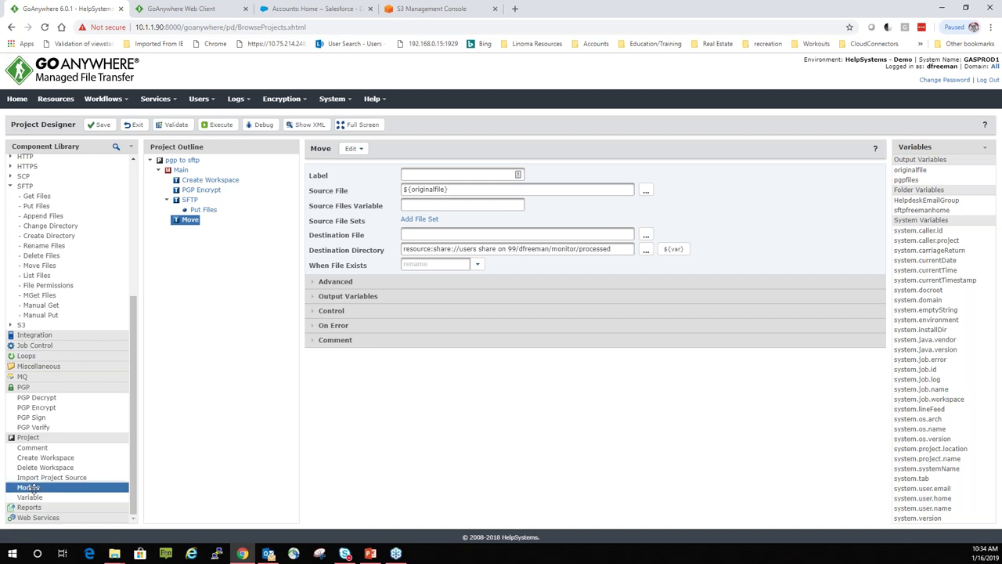
left_click(404, 177)
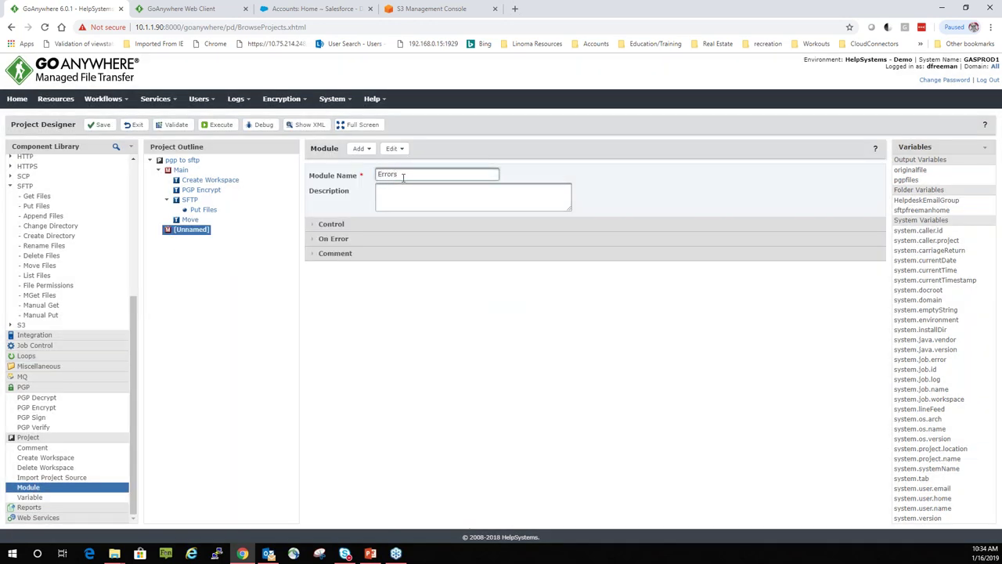
Set the Main module's On Error action to call:Errors.
left_click(180, 170)
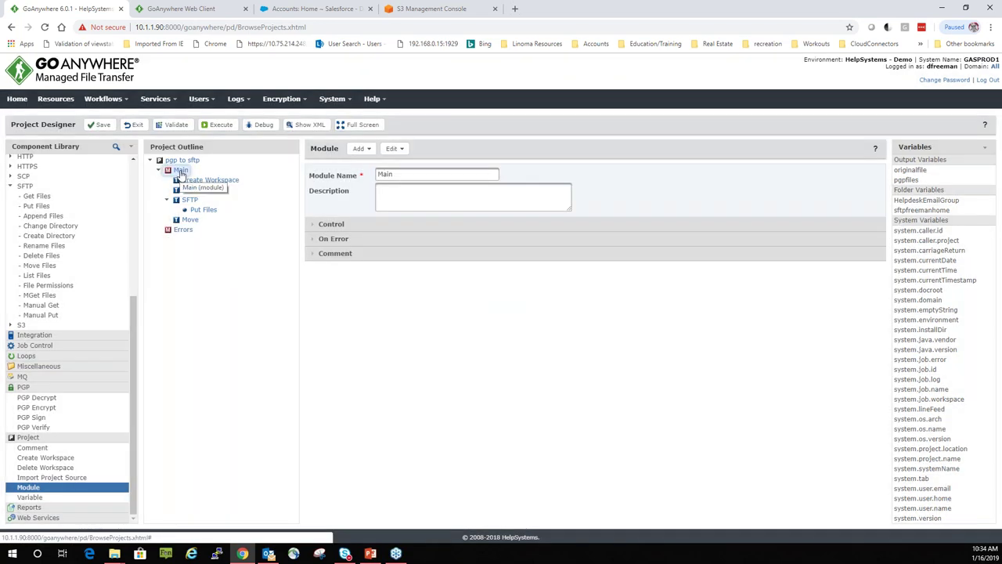
left_click_drag(177, 171, 180, 220)
left_click(486, 239)
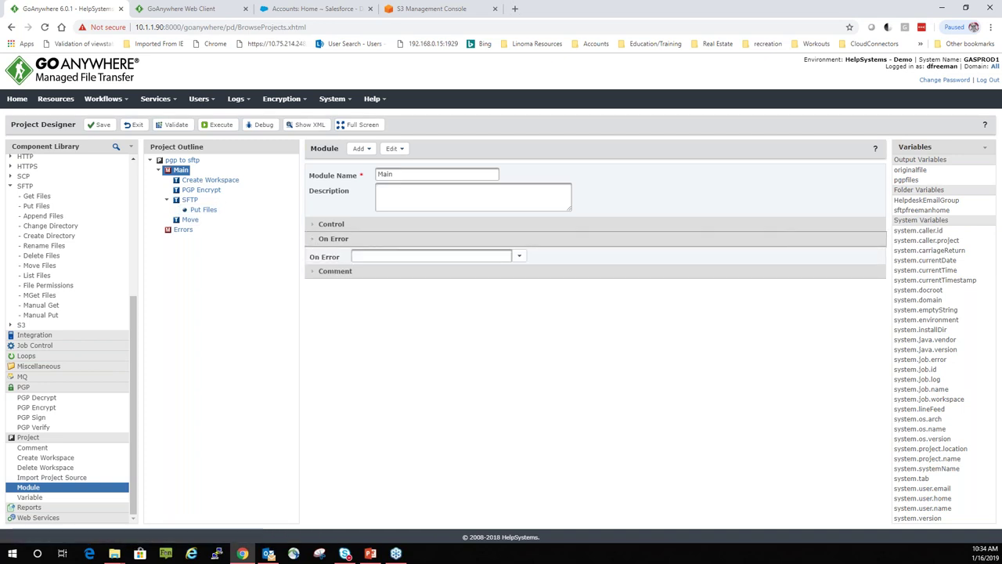
left_click(519, 256)
left_click(406, 298)
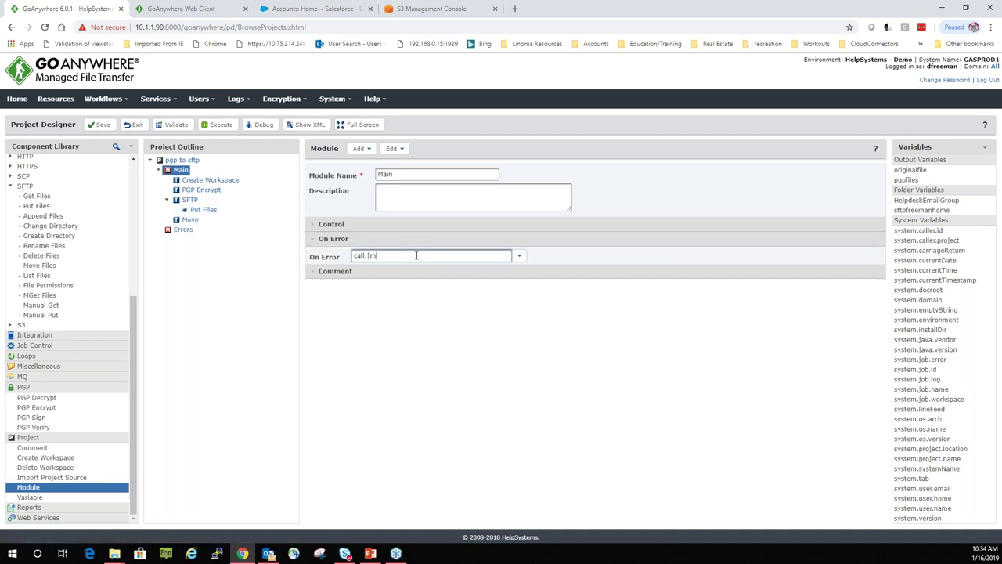
left_click(415, 255)
type("error")
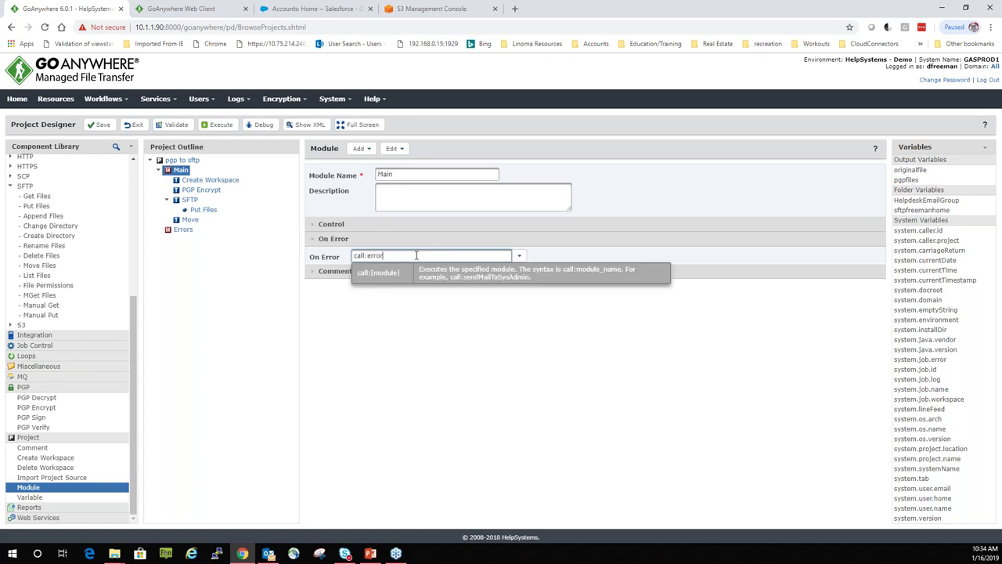
type("s")
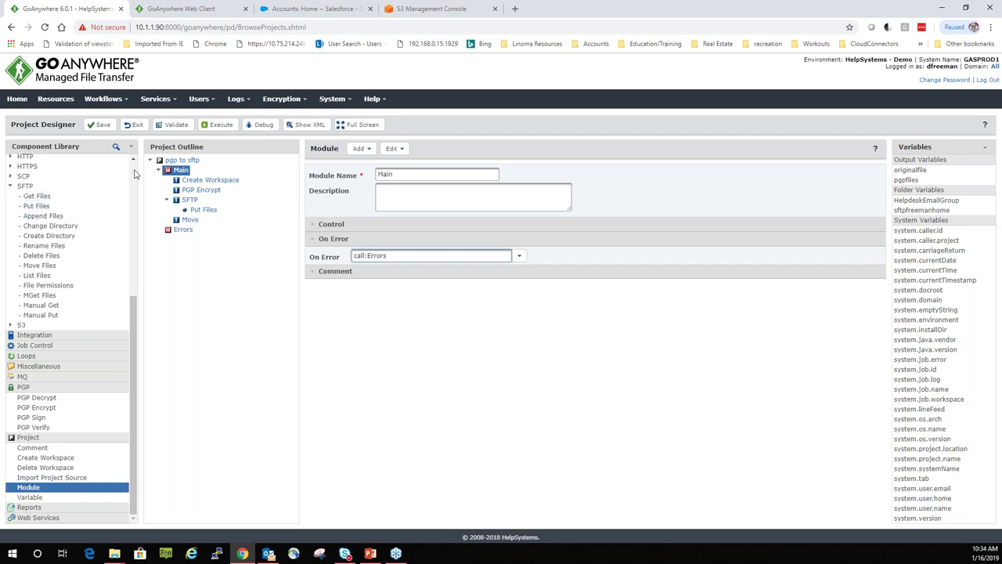
scroll(140, 235, "up", 3)
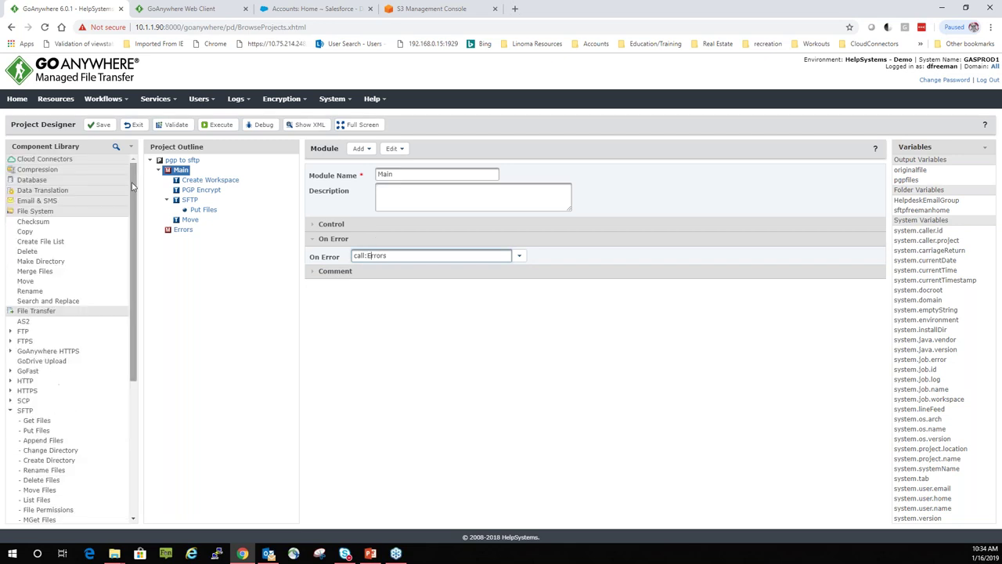
Add a Send Email task under Errors using Linoma SMTP Server.
left_click(19, 200)
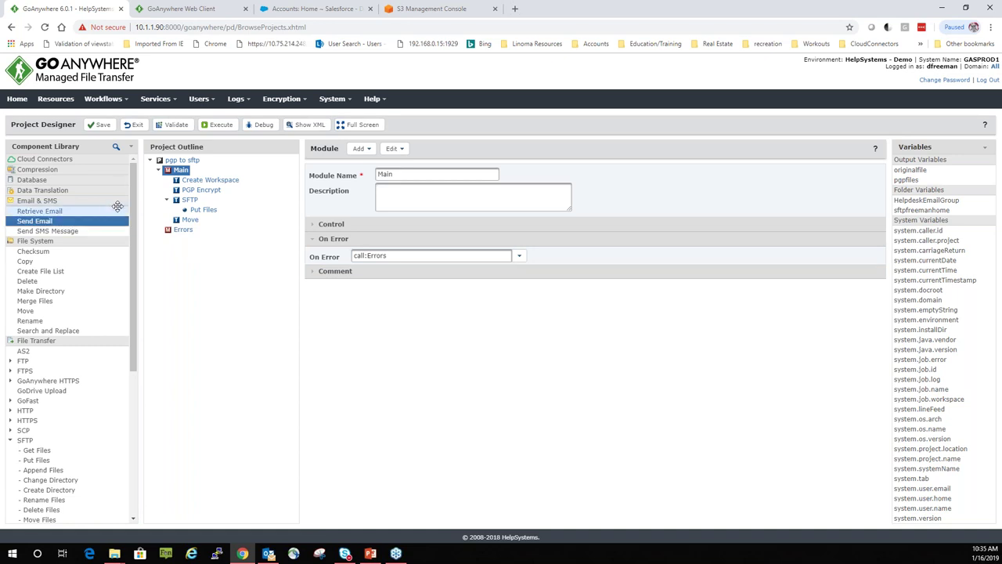
left_click_drag(39, 222, 169, 230)
left_click(496, 189)
left_click(440, 216)
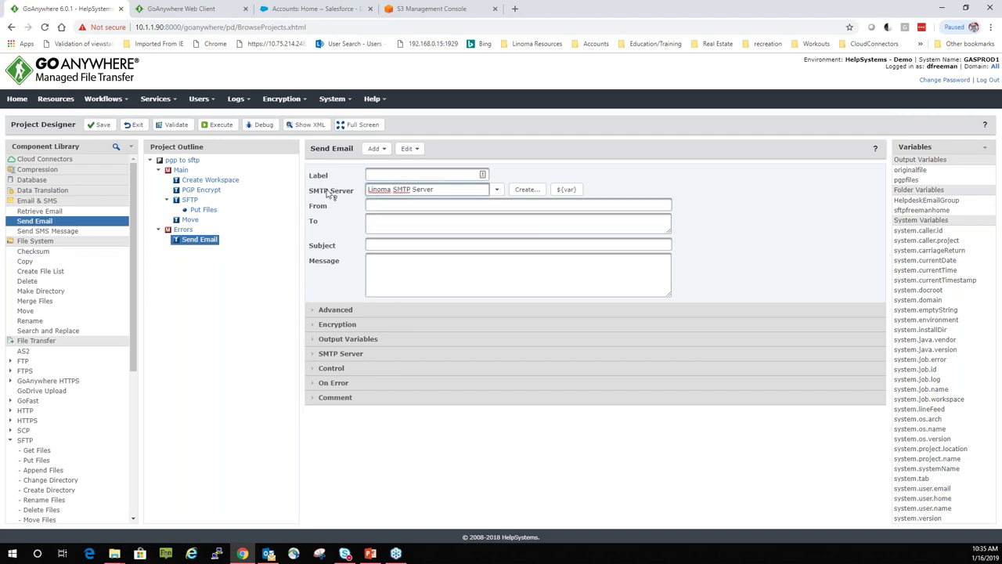
Address the email from the sender to ${HelpdeskEmailGroup} with subject "project failed", adding an attachment.
left_click(373, 205)
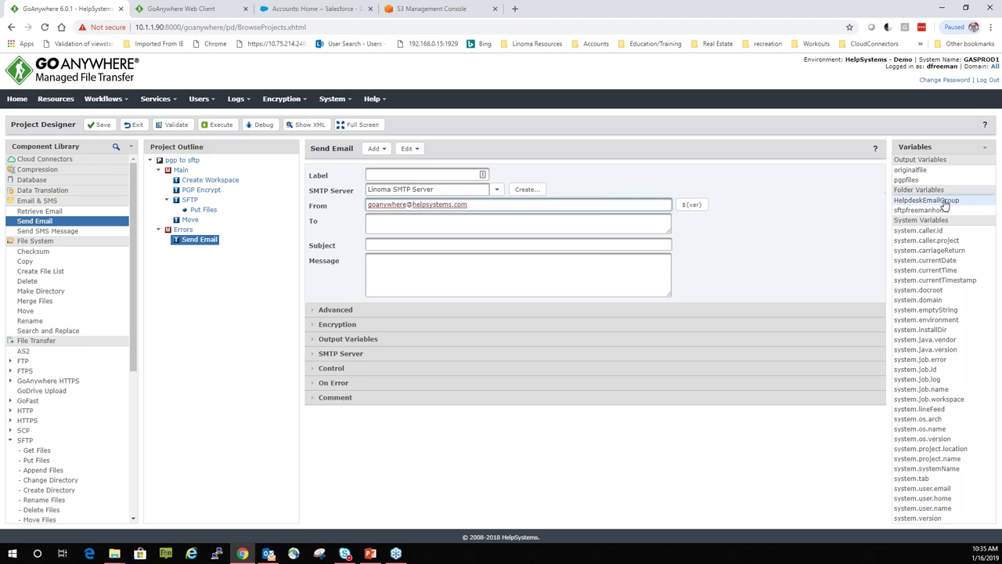
left_click_drag(926, 201, 399, 221)
left_click(377, 245)
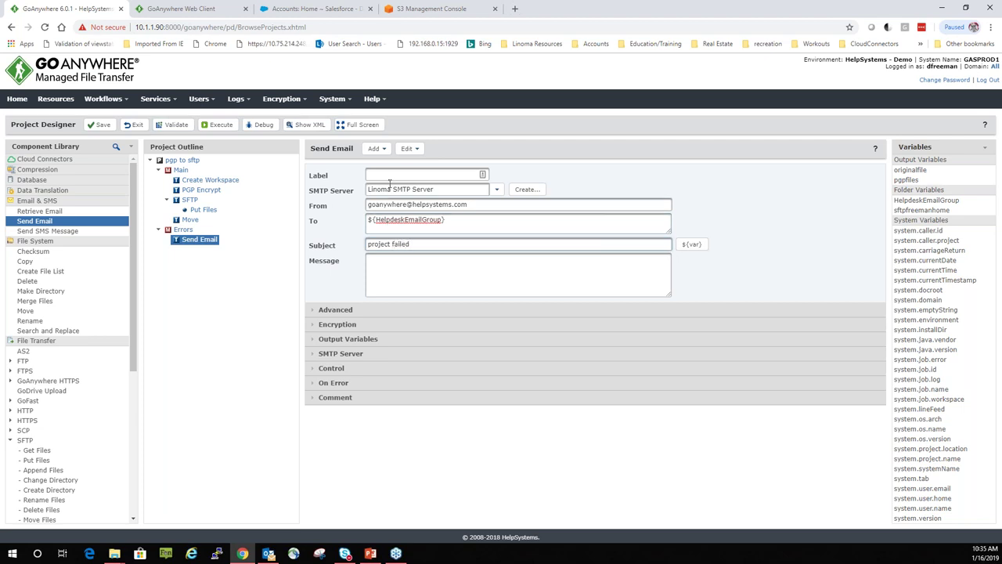
left_click(377, 149)
left_click(396, 267)
Attach ${system.job.log} to the failure email, save the pgp to sftp project, and reselect PGP Encrypt.
left_click_drag(918, 379, 470, 175)
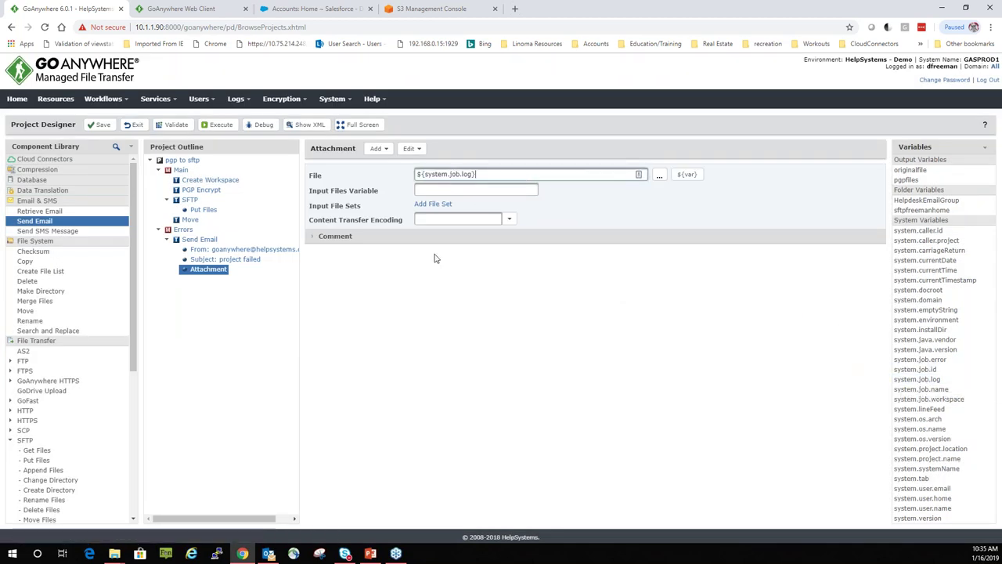
left_click(103, 126)
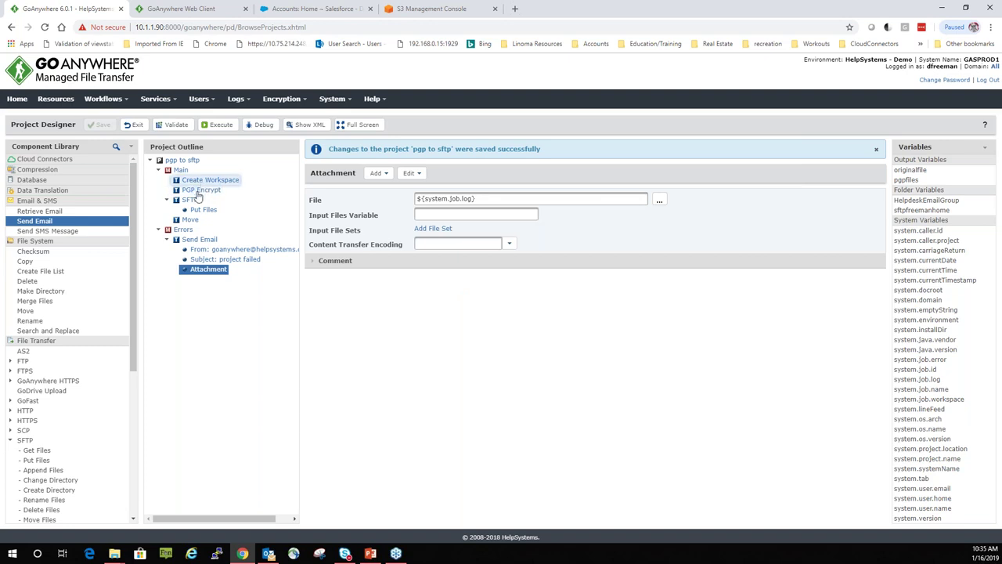
left_click(199, 190)
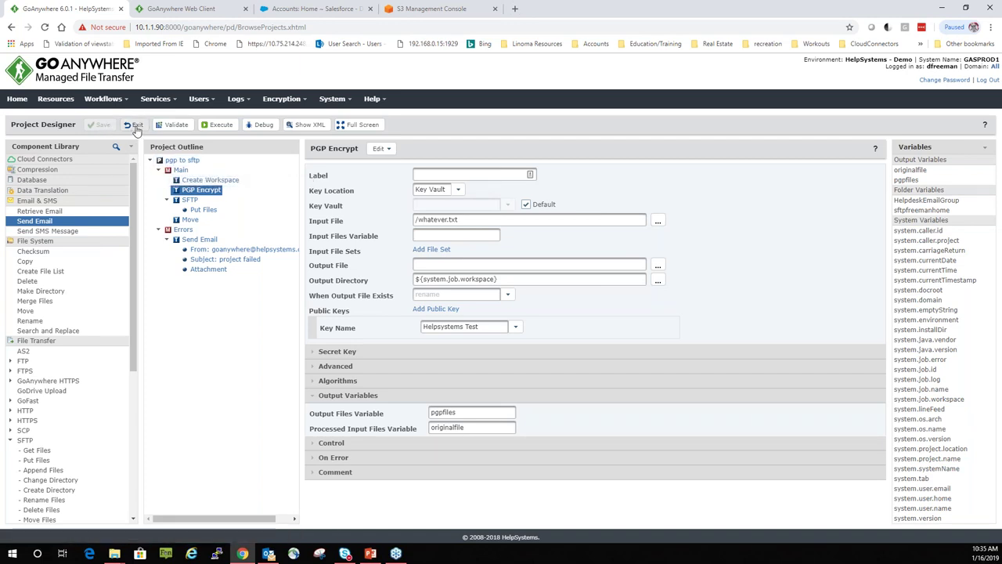
mouse_move(126, 102)
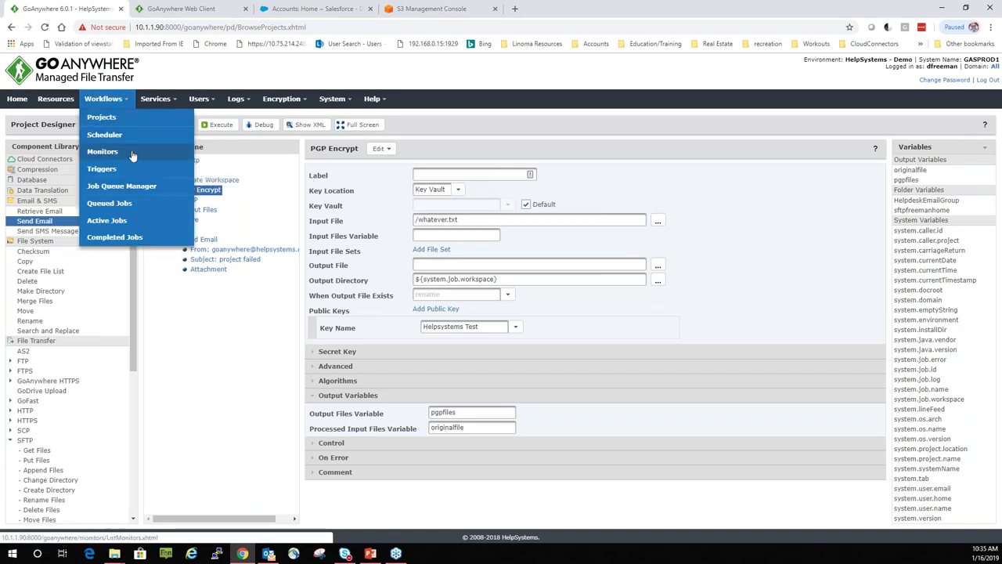
Open the webinar - PGP to SFTP monitor, keep event type File Exists, and review its schedule.
left_click(131, 155)
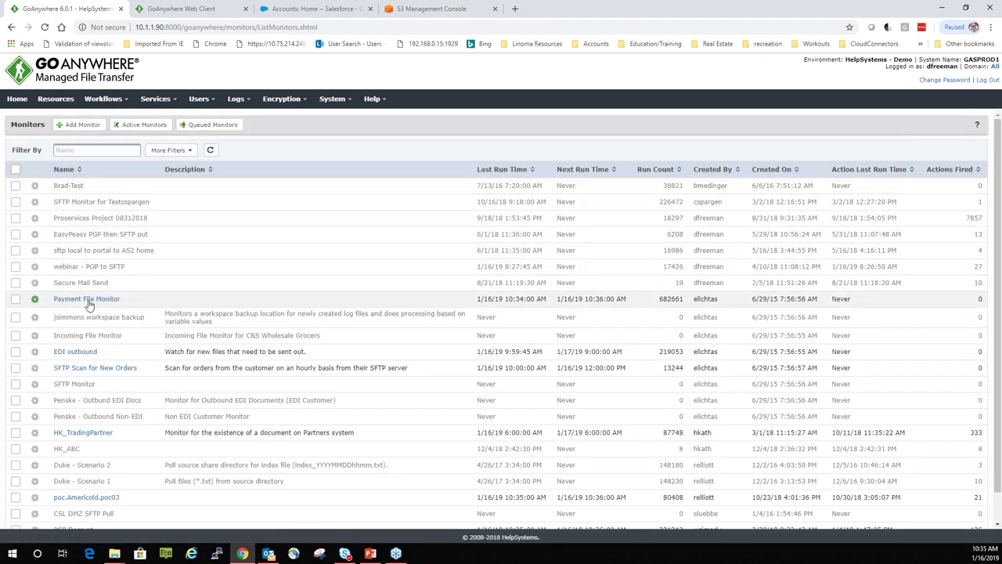
left_click(76, 269)
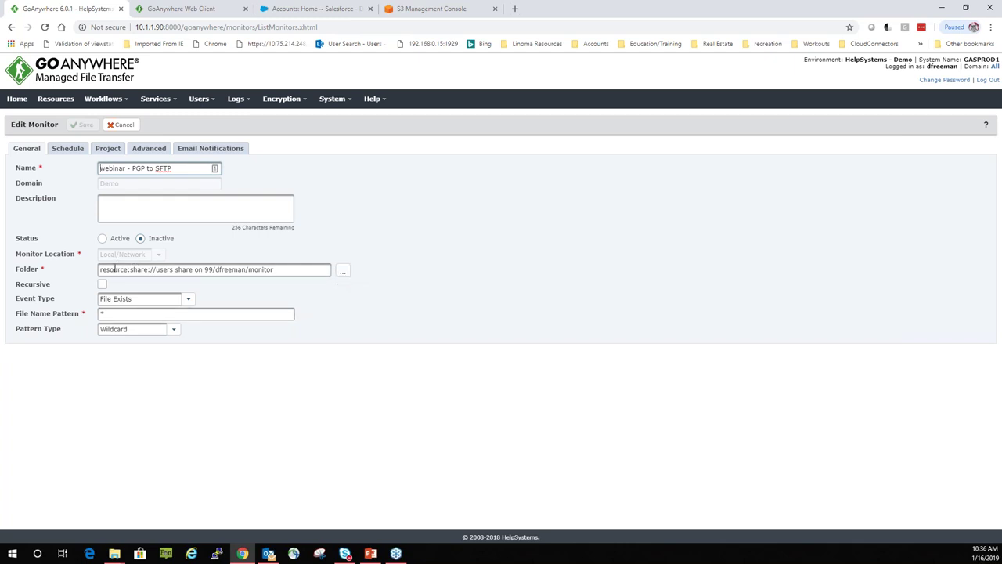
left_click(188, 299)
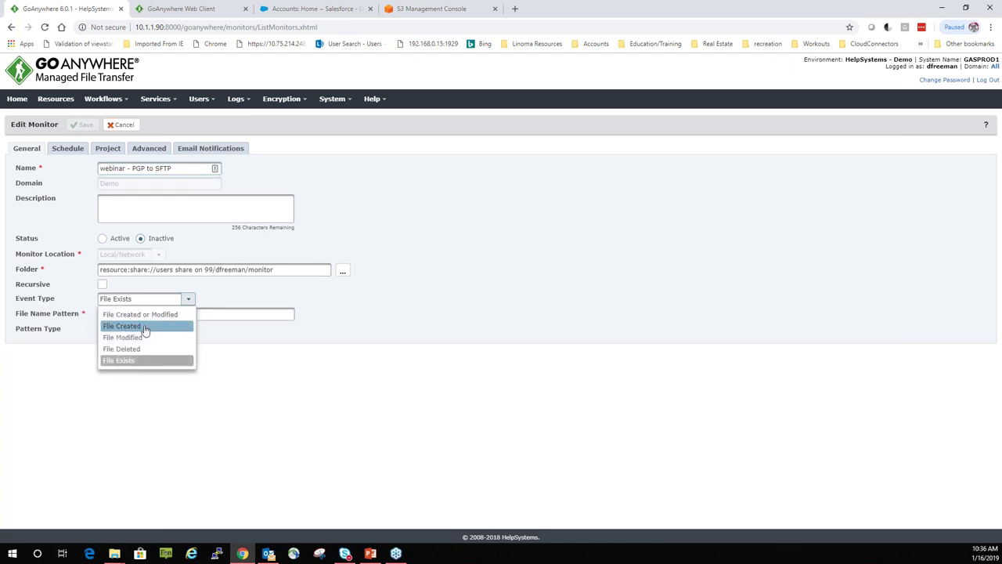
left_click(134, 359)
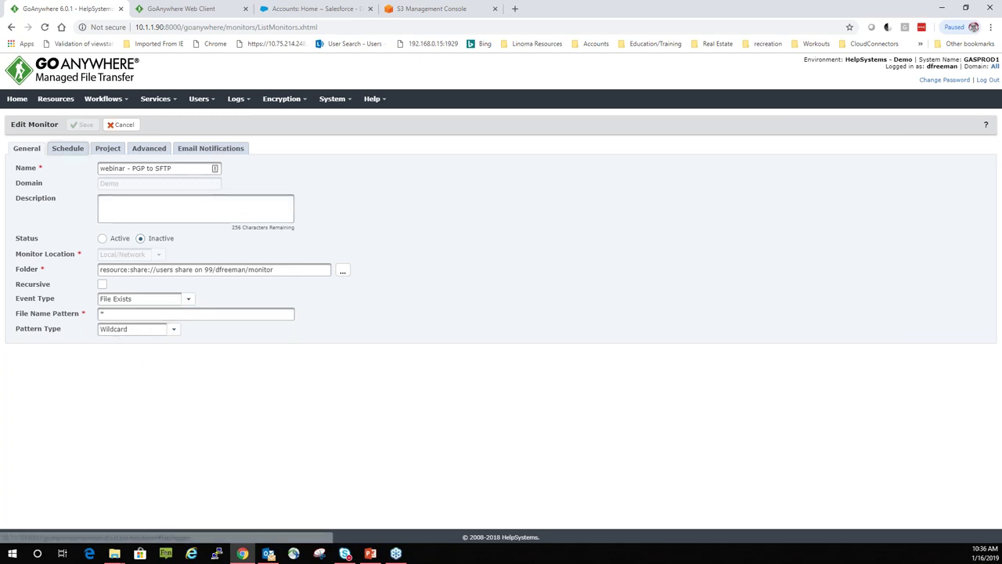
left_click(67, 148)
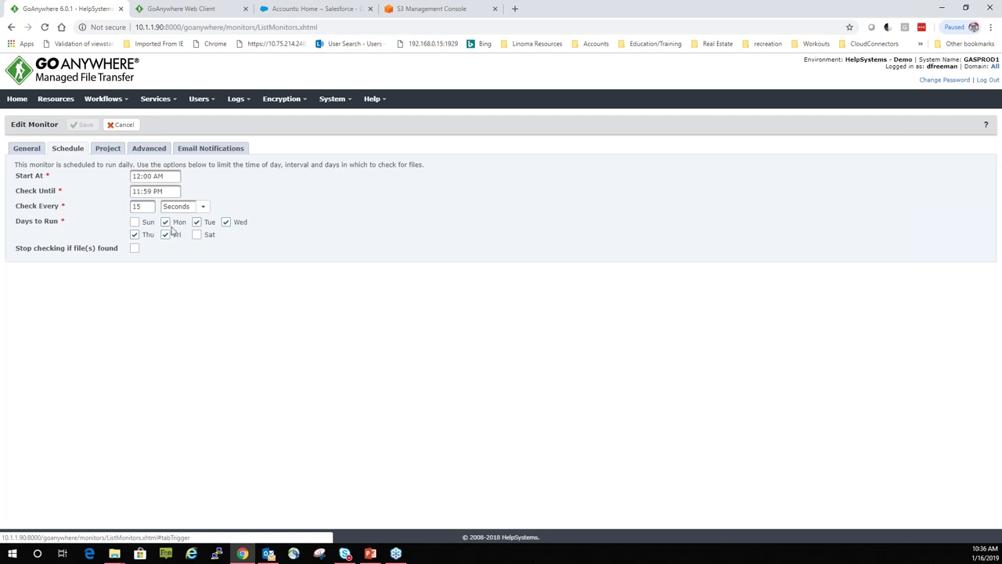
left_click(107, 148)
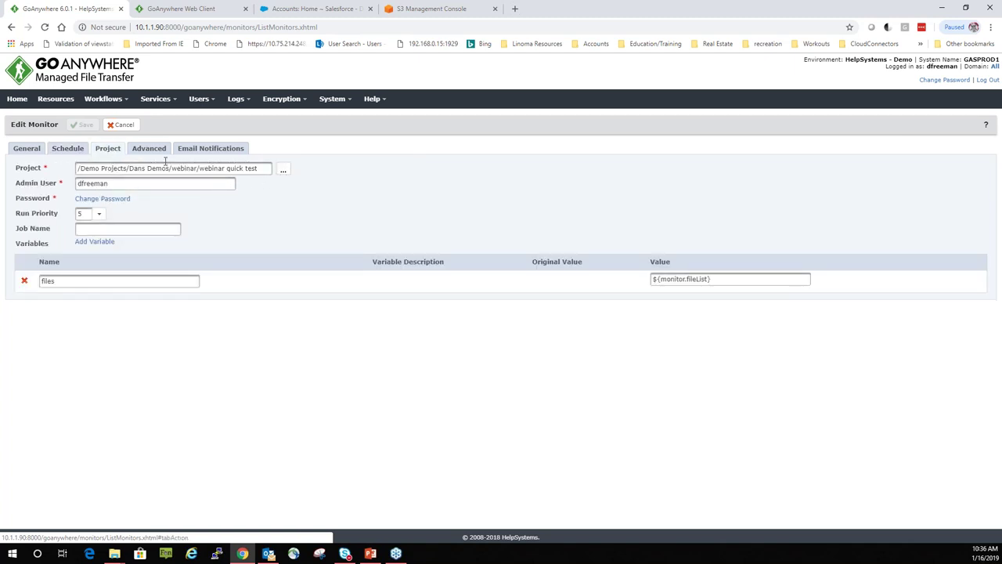
Select the pgp to sftp project under Demo Projects > Dans Demos > webinar.
left_click(284, 173)
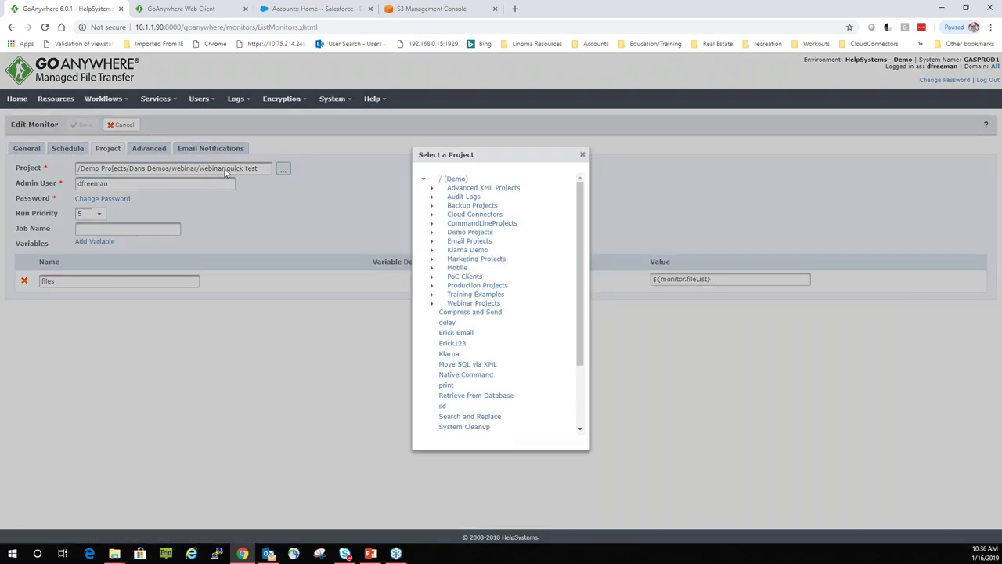
left_click(431, 234)
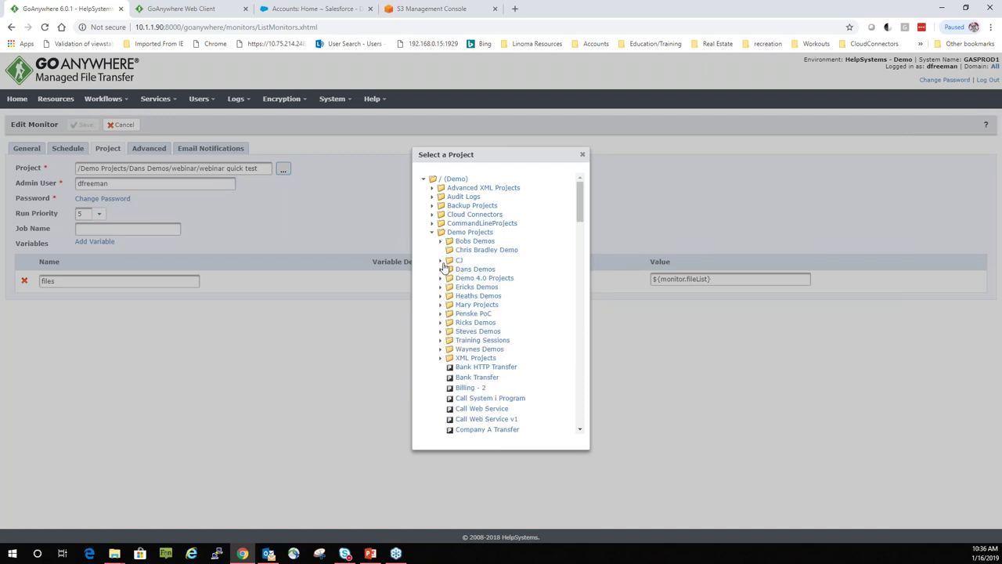
left_click(440, 269)
scroll(455, 360, "down", 3)
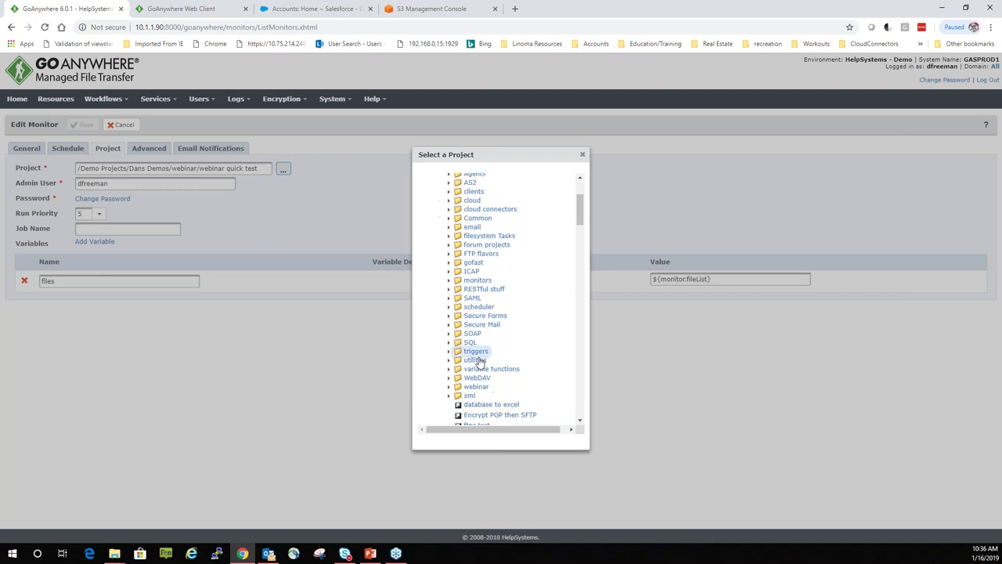
left_click(449, 387)
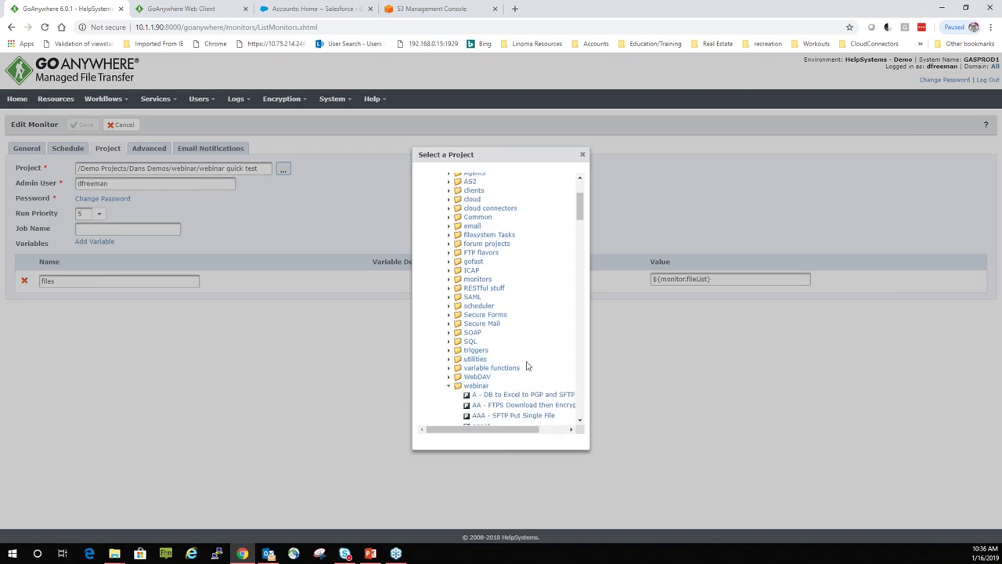
scroll(501, 352, "down", 2)
scroll(505, 337, "down", 1)
left_click(495, 313)
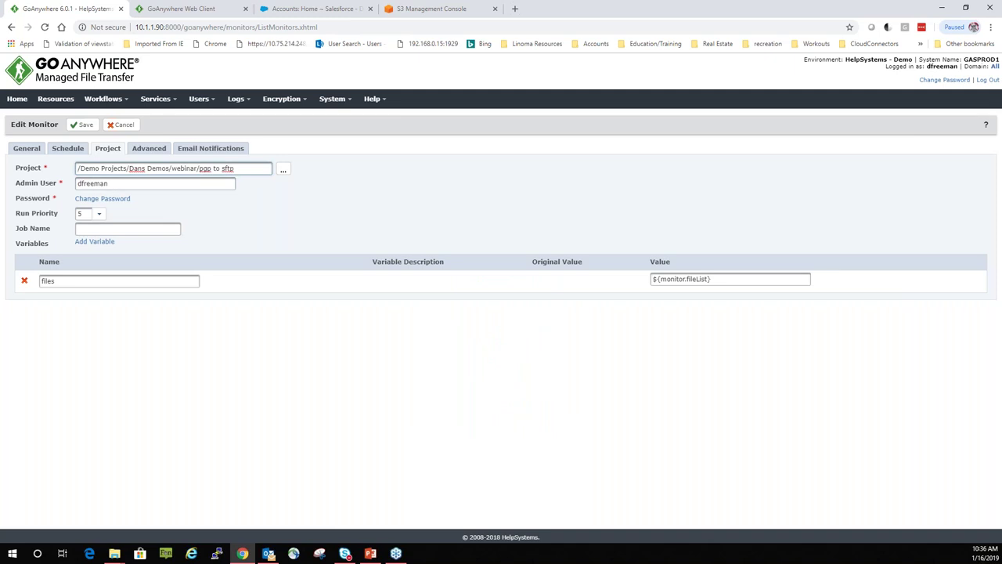
Edit the files variable passing ${monitor.fileList} and save the monitor.
left_click_drag(66, 281, 23, 275)
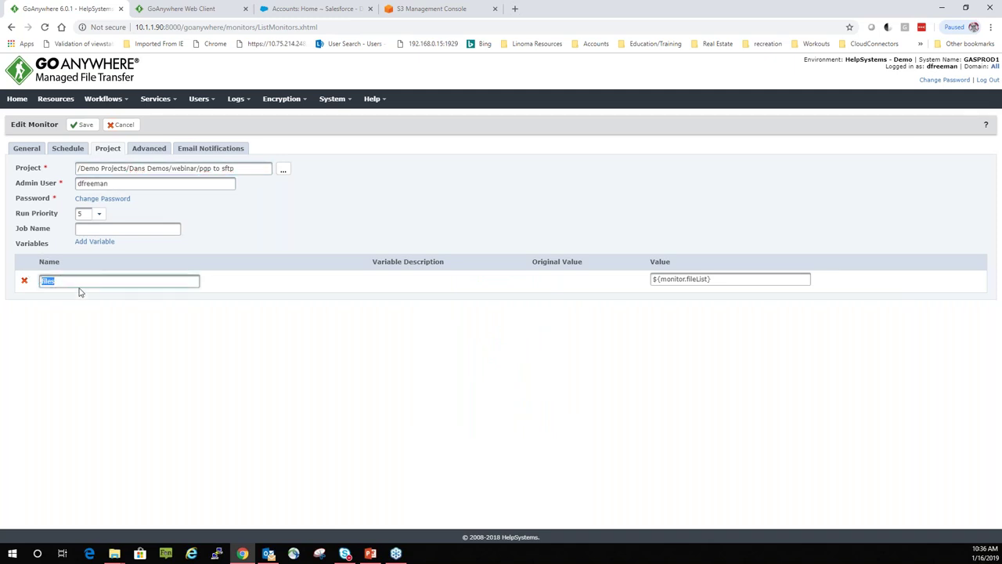
left_click(106, 343)
left_click(56, 280)
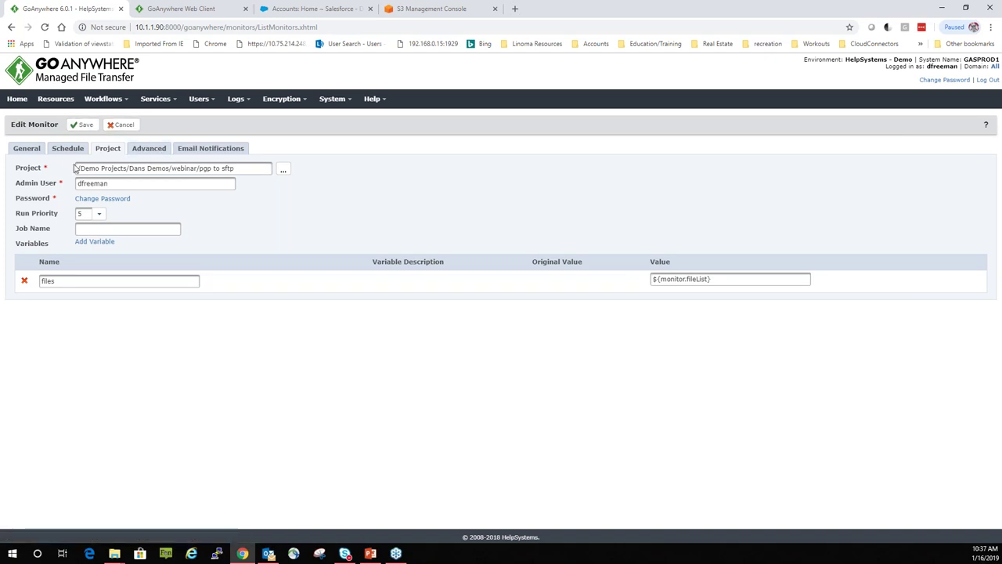
left_click(26, 148)
left_click(82, 124)
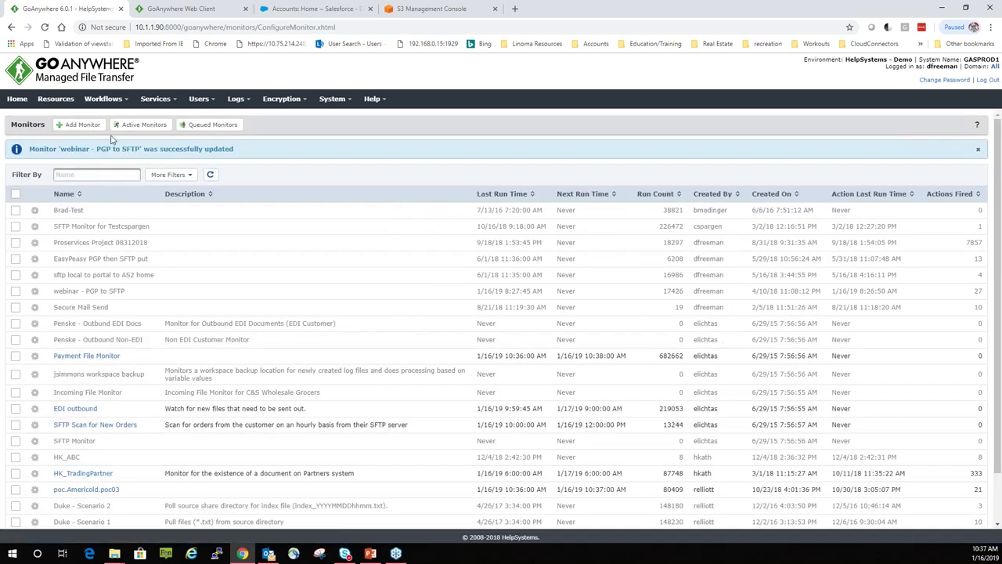
In the pgp to sftp project, replace PGP Encrypt's input file /whatever.txt with Input Files Variable ${files}.
left_click(125, 103)
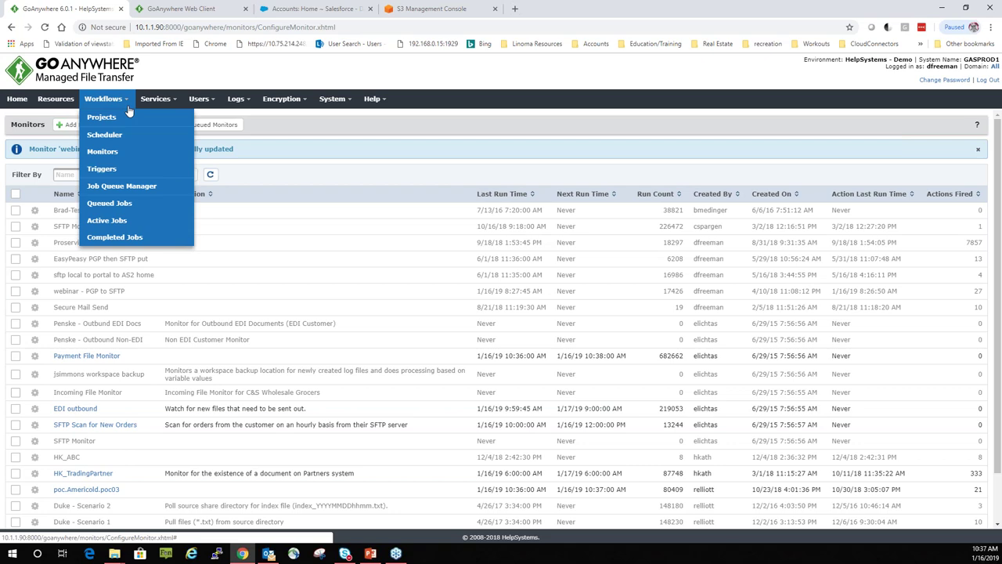
left_click(128, 118)
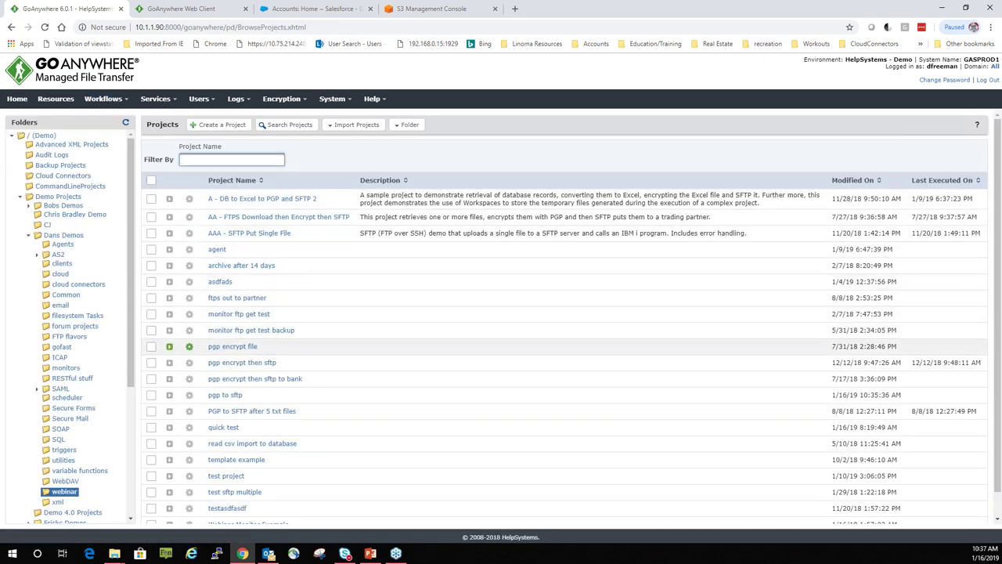
left_click(226, 396)
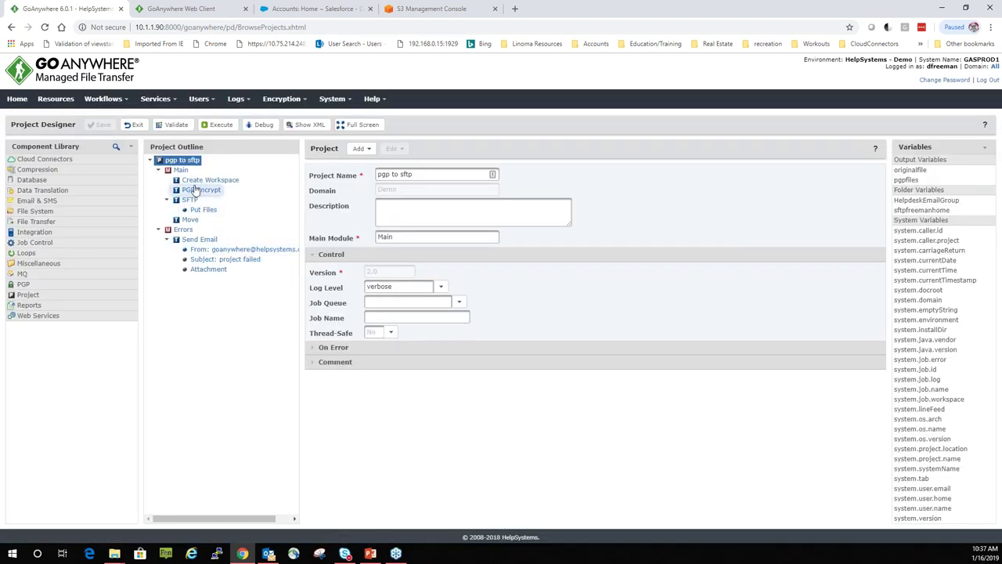
left_click(196, 192)
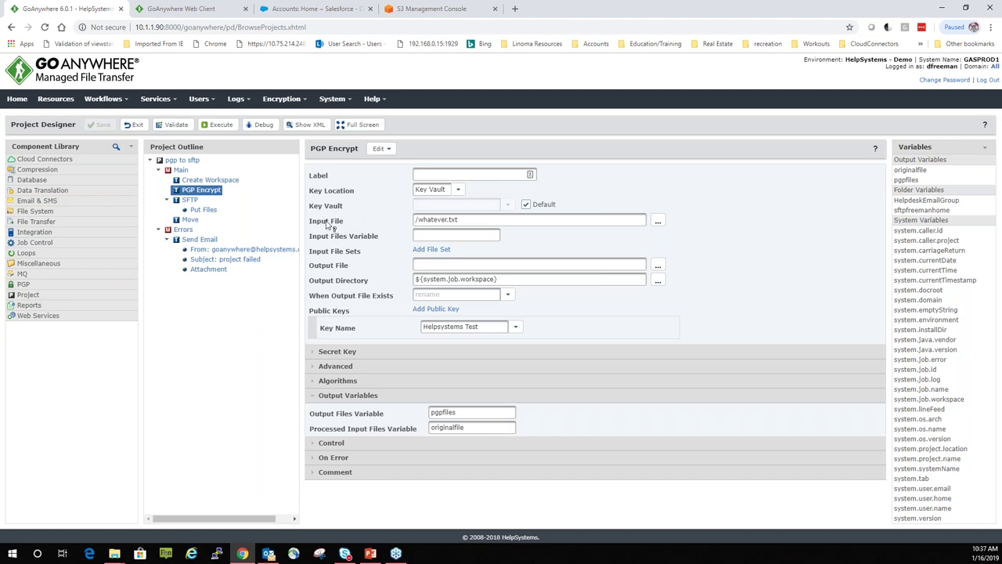
left_click(342, 223)
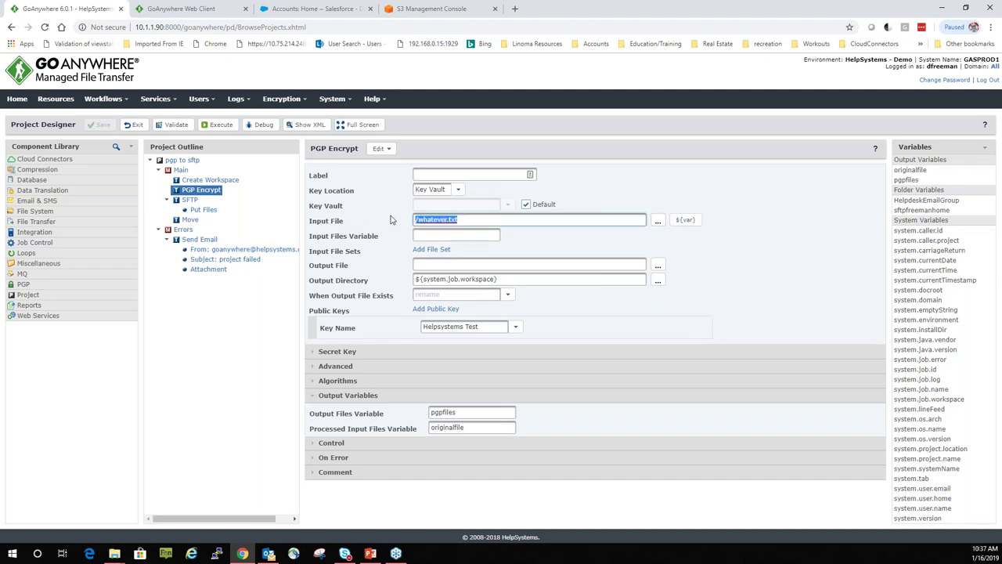
key("BackSpace")
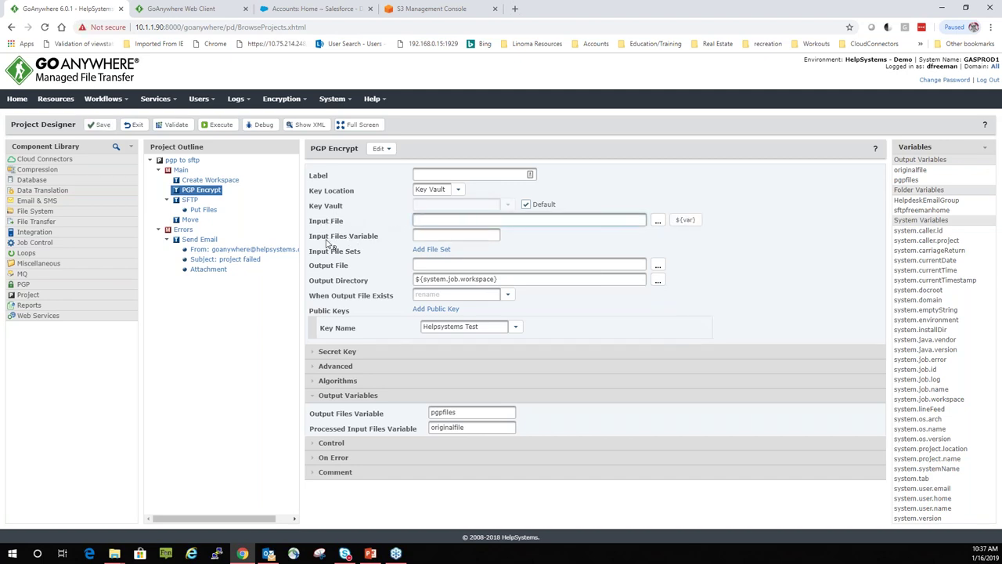
left_click(366, 238)
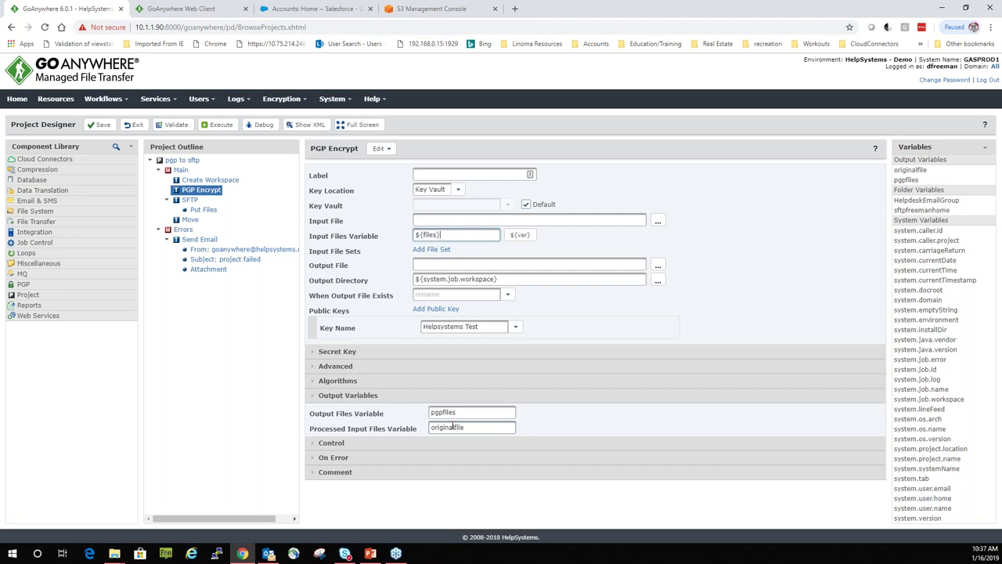
left_click(190, 201)
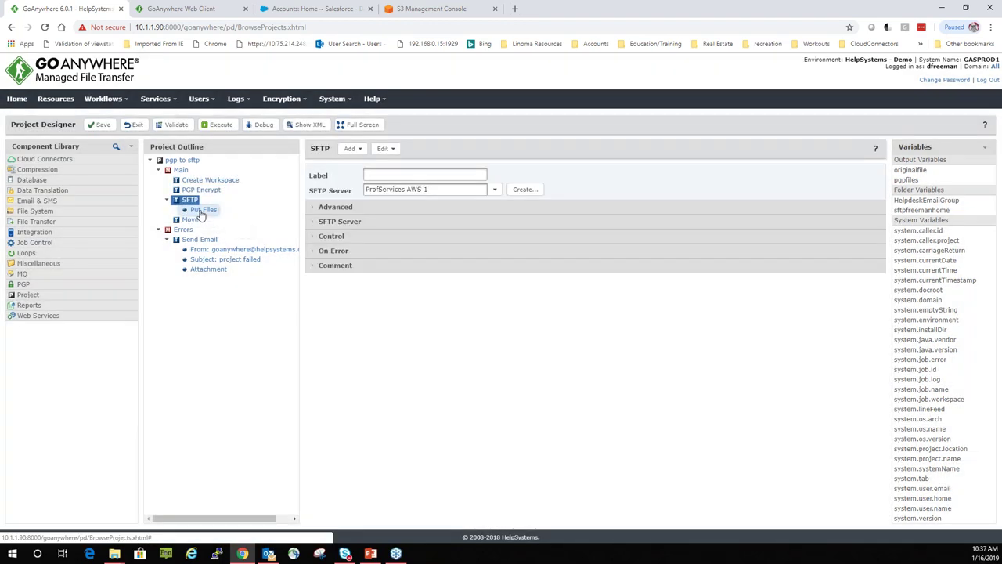
Clear the Put Files task's Source File and set its Source Files Variable to ${pgpfiles}.
left_click(202, 210)
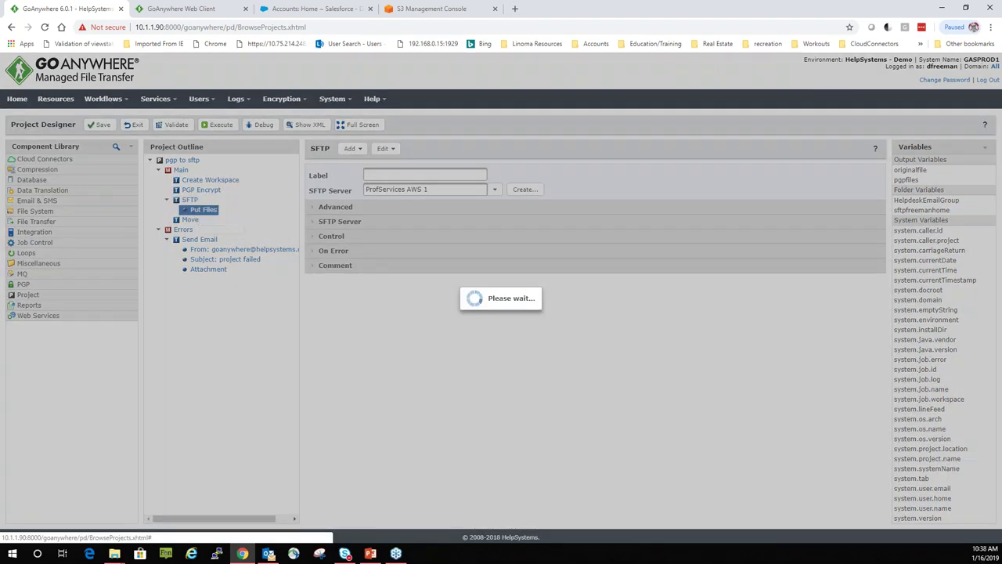
left_click(446, 188)
left_click_drag(446, 189, 382, 197)
key("Delete")
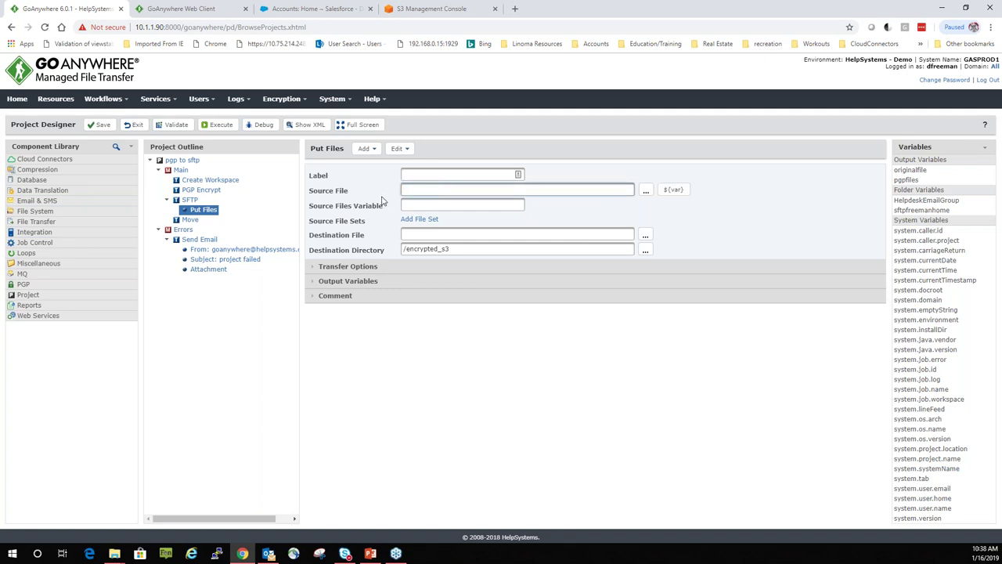
left_click_drag(906, 180, 431, 205)
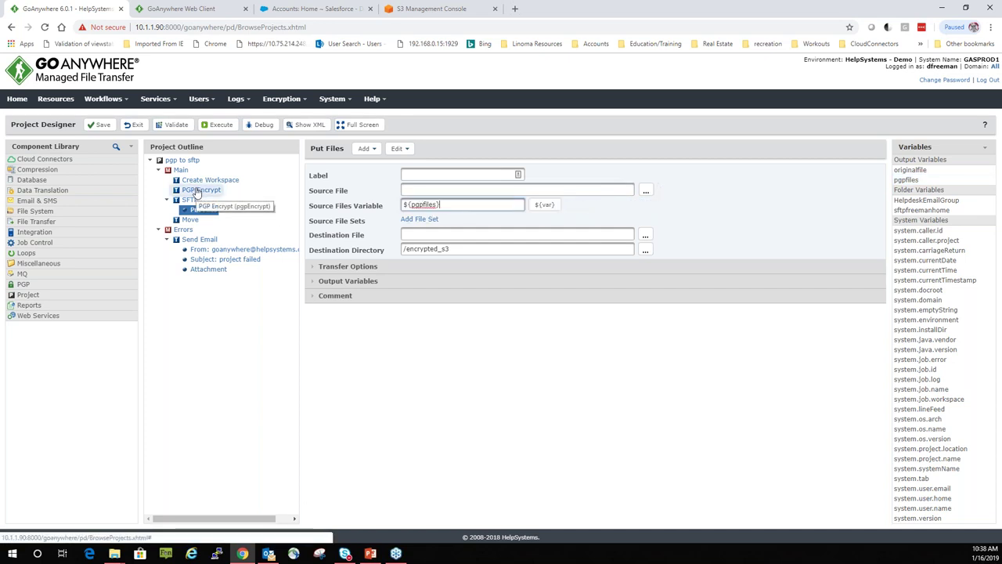
Move ${files} into the Move task's Source Files Variable and save the pgp to sftp project.
left_click(190, 219)
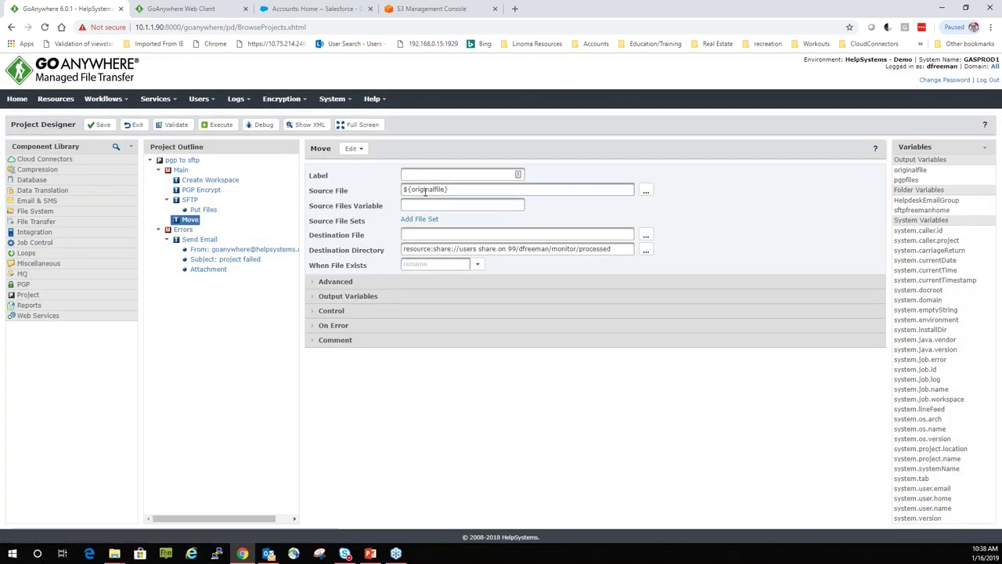
left_click_drag(456, 188, 353, 179)
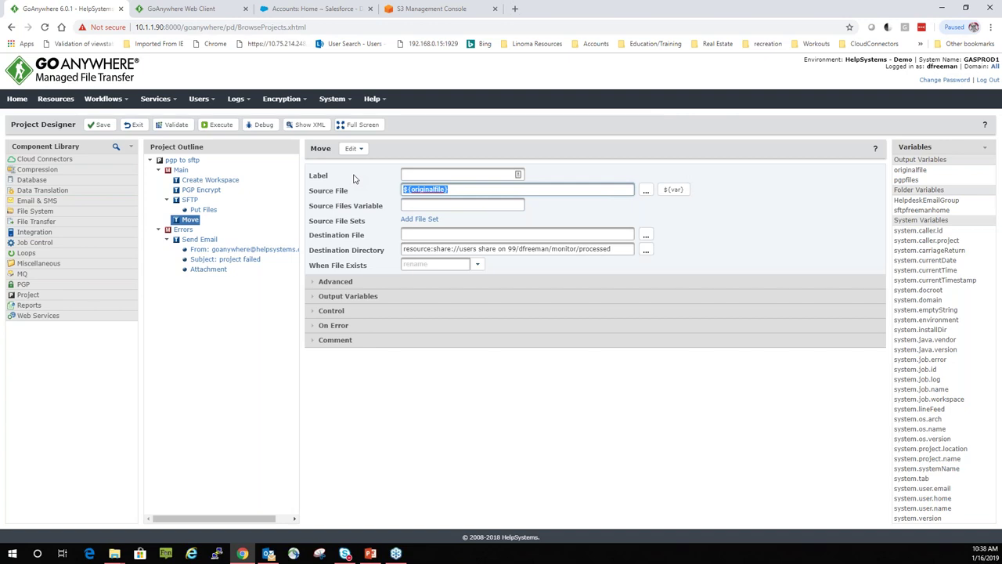
type("$")
left_click_drag(437, 189, 383, 192)
key("ctrl+x")
left_click(413, 205)
key("ctrl+v")
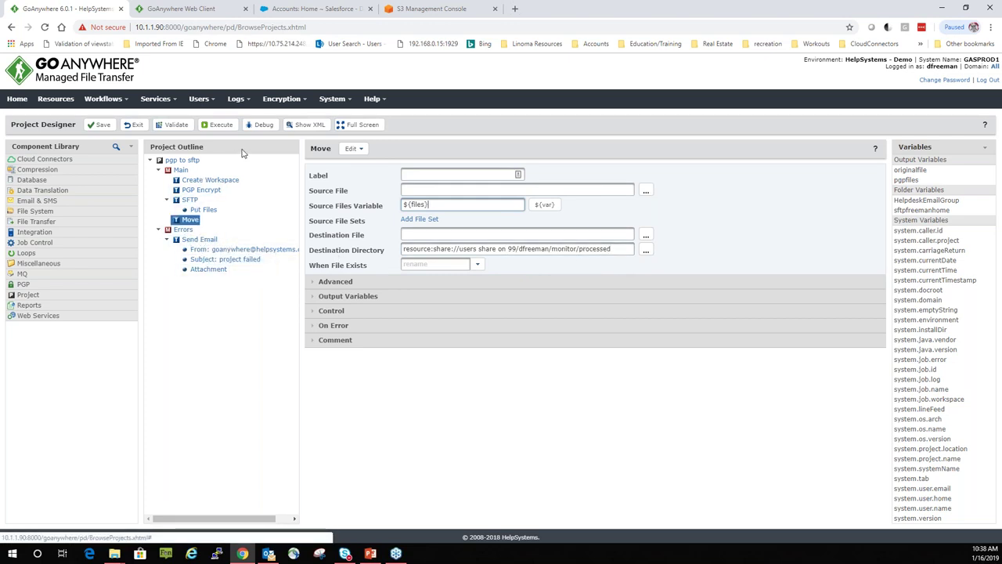
left_click(102, 127)
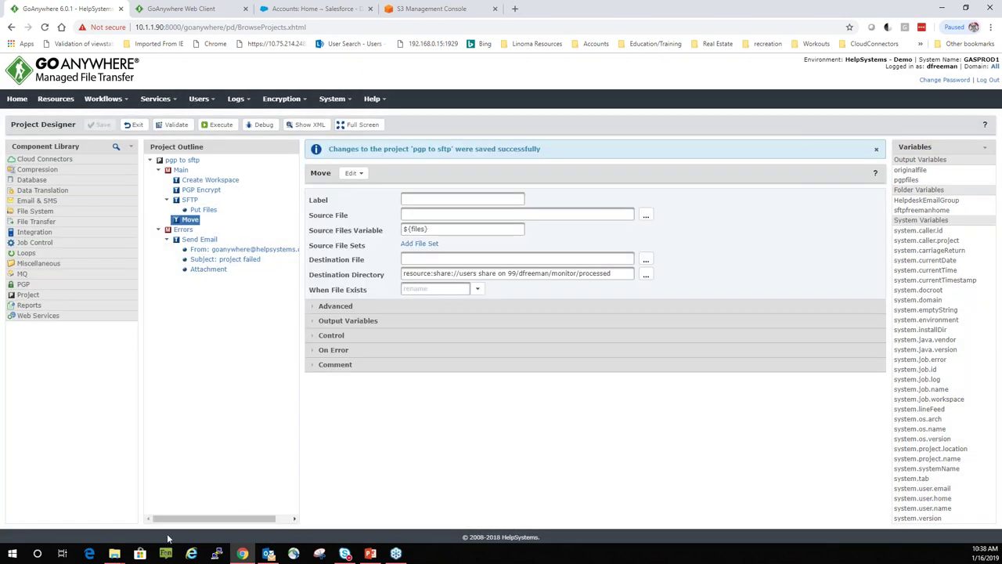
left_click(115, 555)
Check the monitor folder holding test.txt, then go to the Workflows Monitors list.
left_click(157, 509)
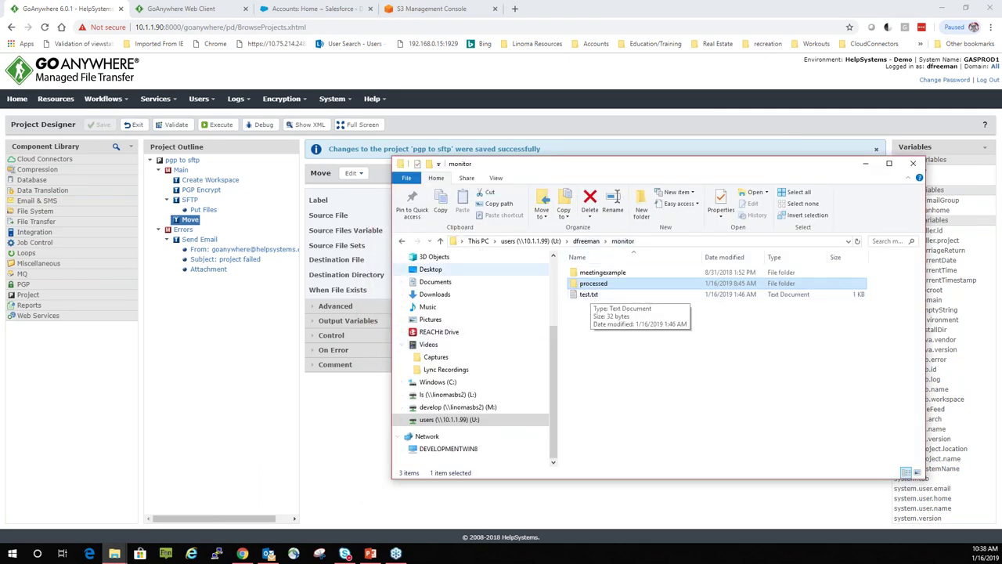
left_click(130, 102)
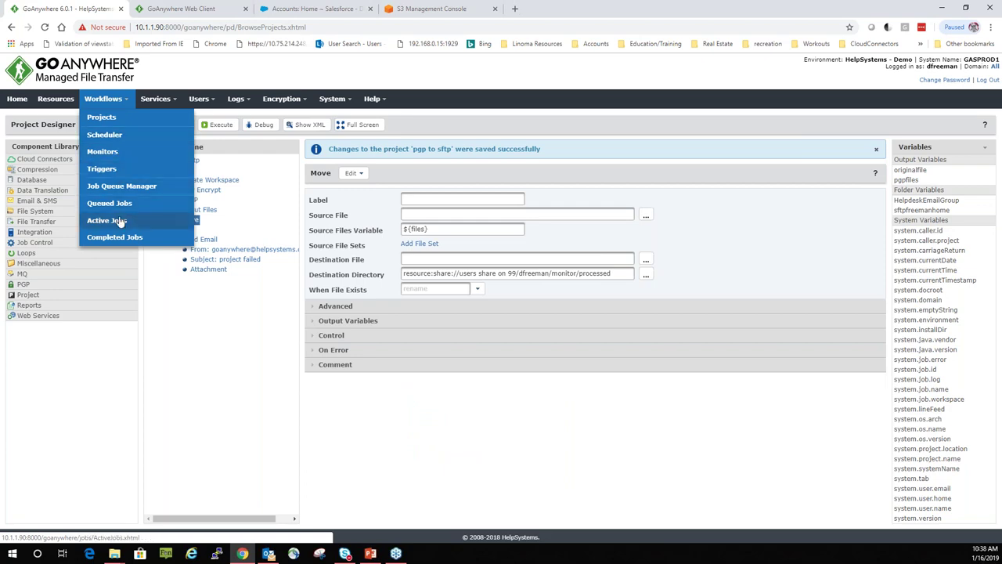
left_click(123, 162)
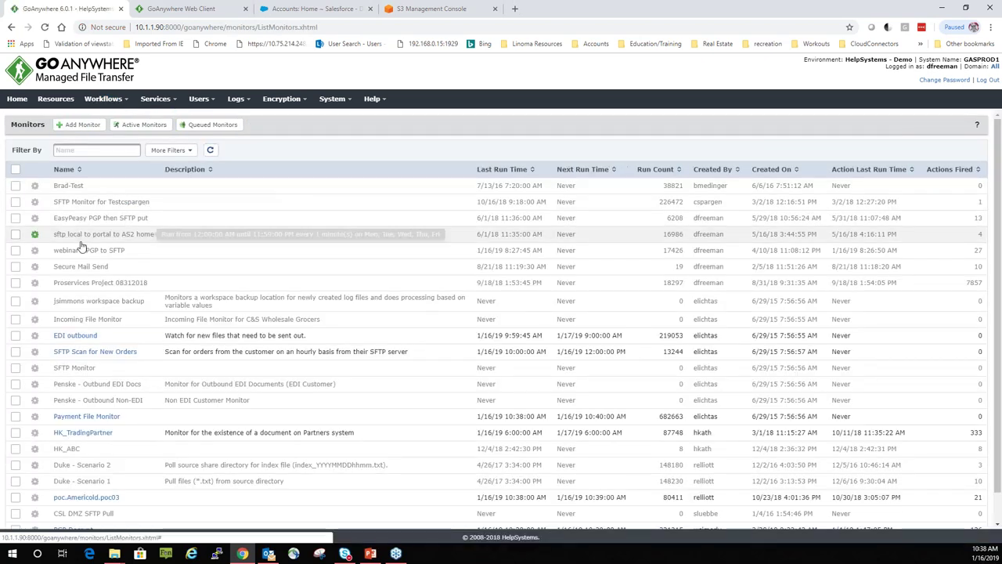
Re-save the 'webinar - PGP to SFTP' monitor, accepting a new folder snapshot.
mouse_move(70, 252)
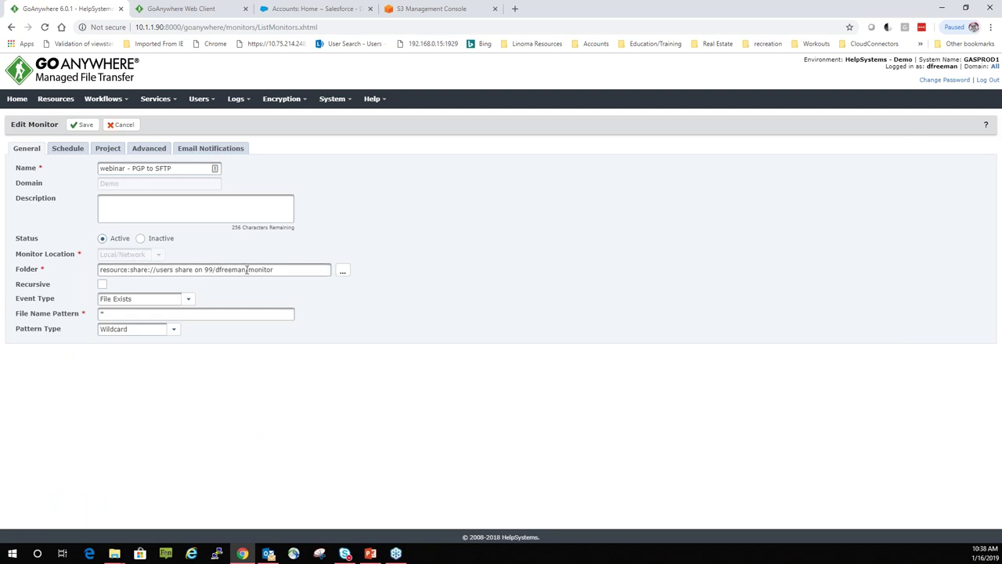
left_click(108, 150)
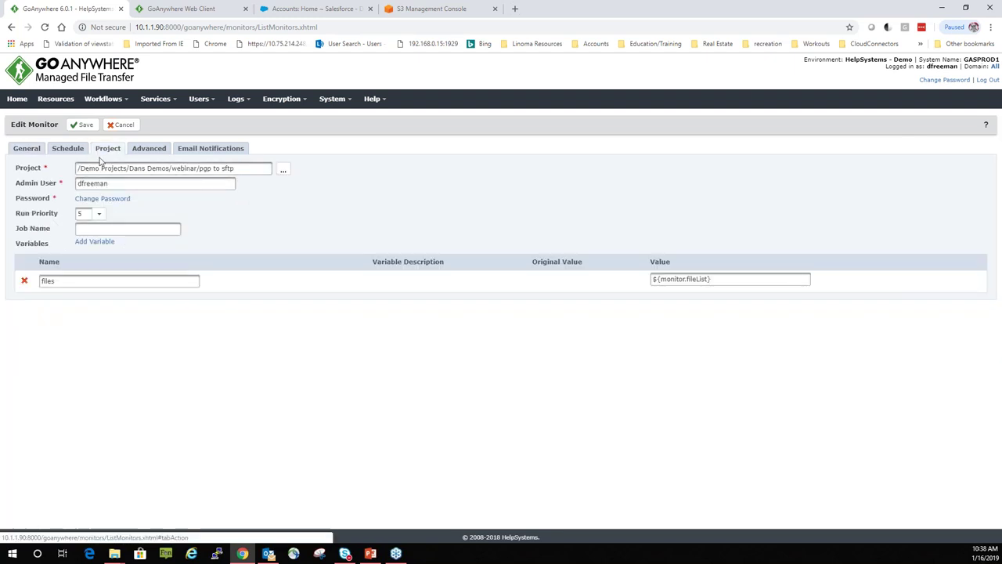
left_click(81, 125)
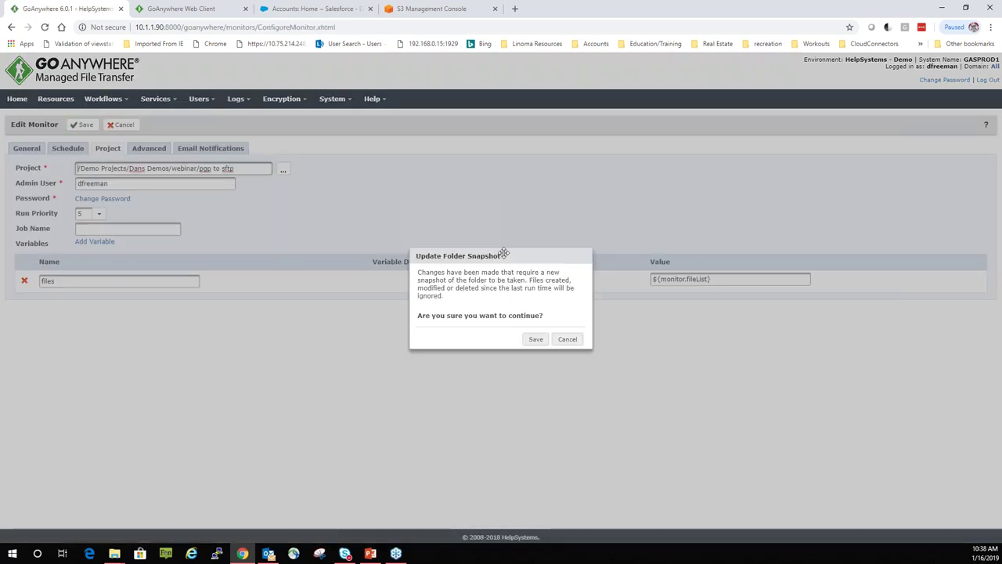
left_click(536, 340)
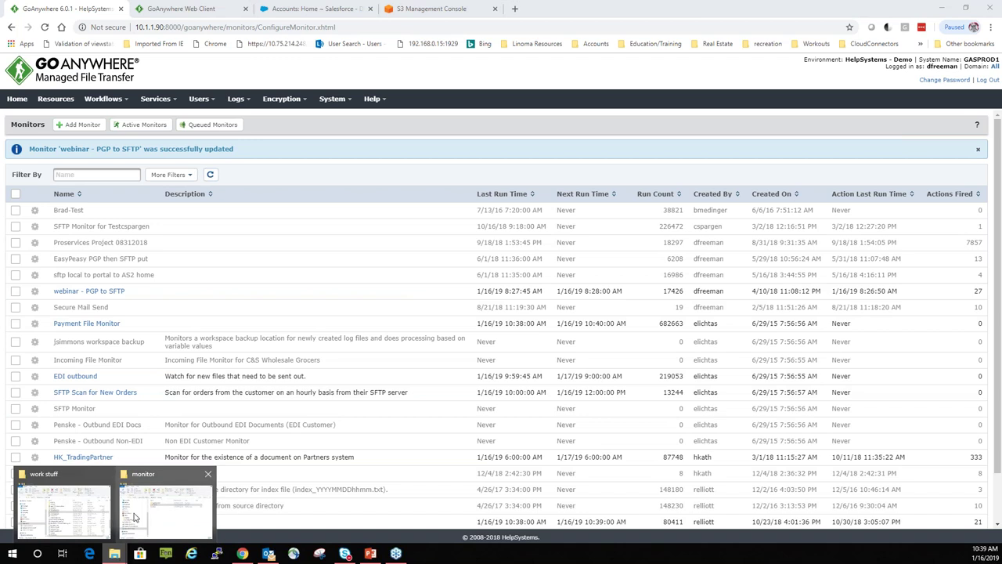
Confirm test.txt left the monitor folder by opening its processed subfolder.
left_click(135, 519)
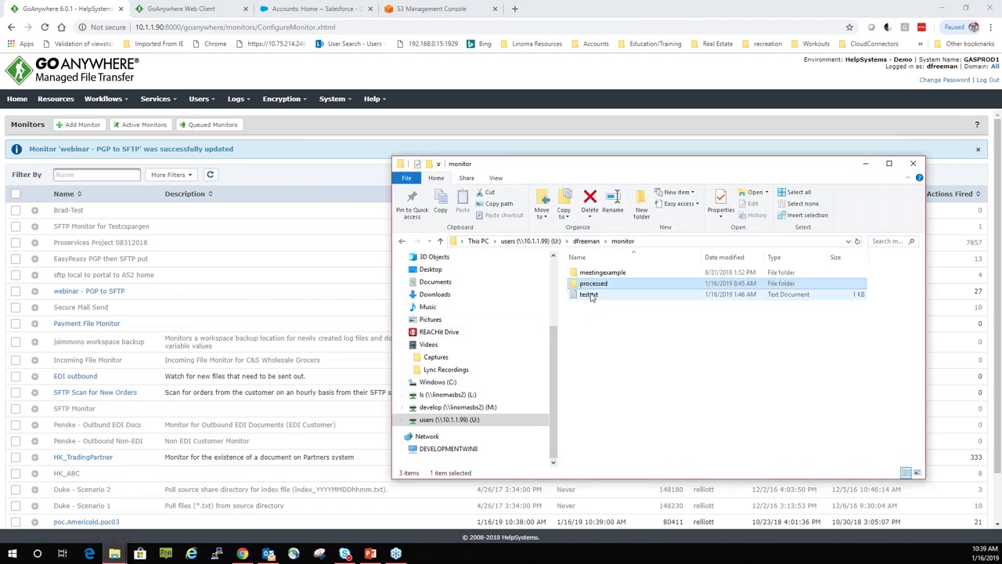
mouse_move(595, 290)
left_click_drag(656, 171, 618, 144)
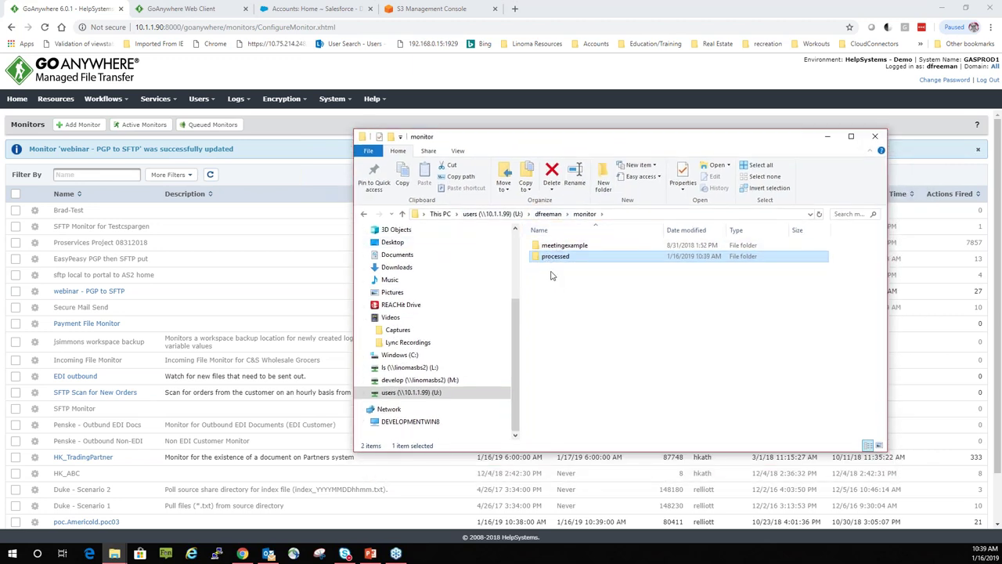
double_click(559, 261)
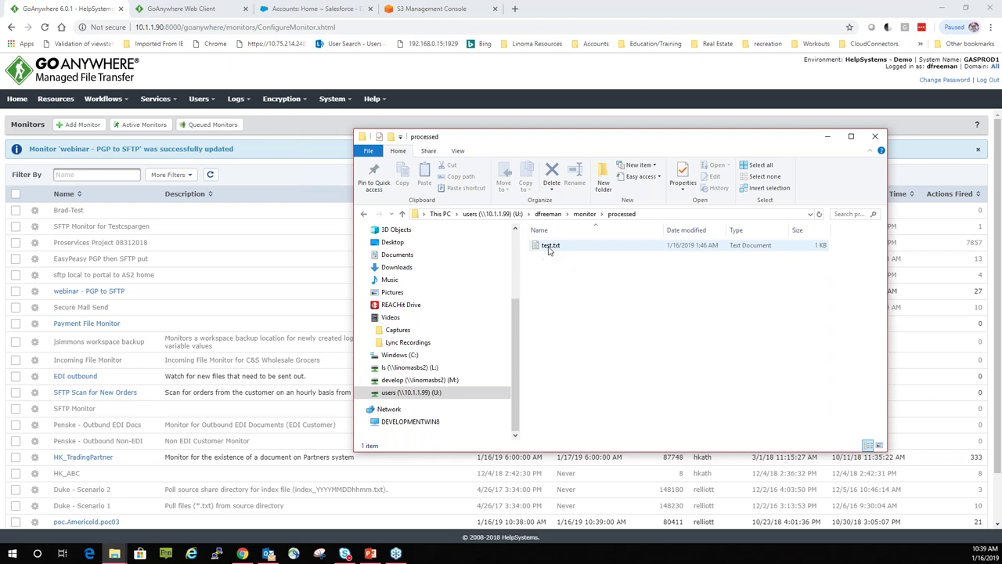
left_click(207, 78)
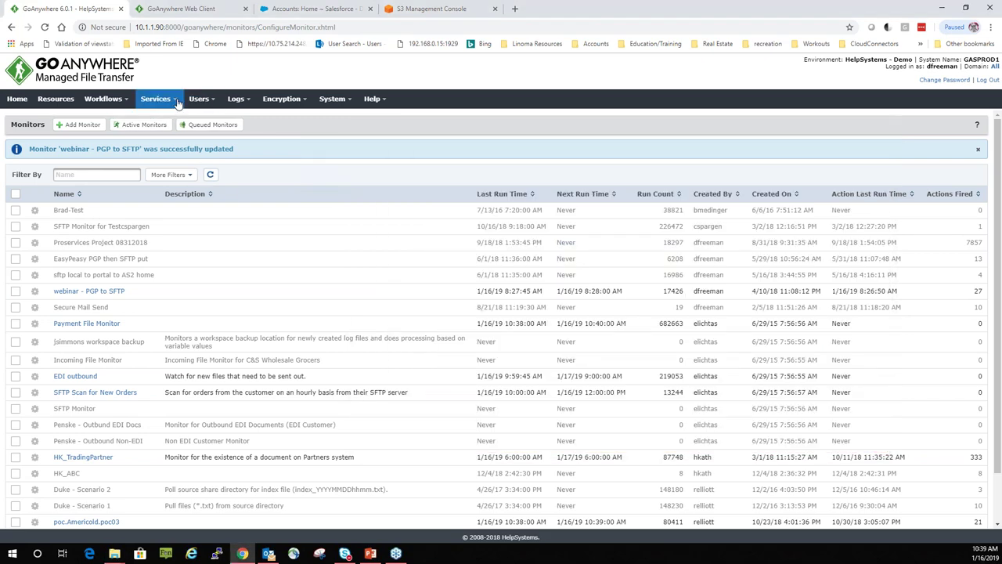
mouse_move(157, 99)
mouse_move(174, 186)
mouse_move(103, 98)
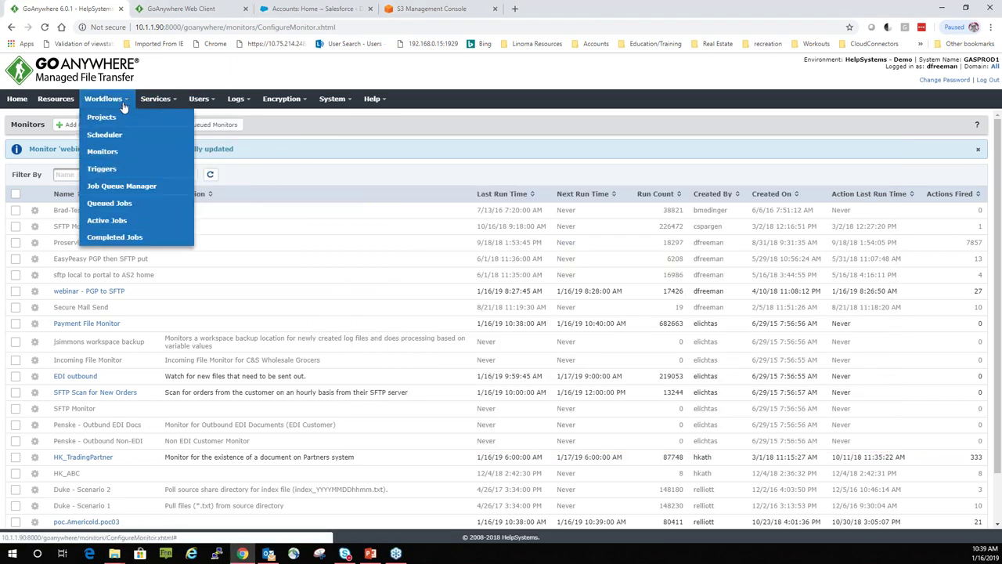
left_click(115, 238)
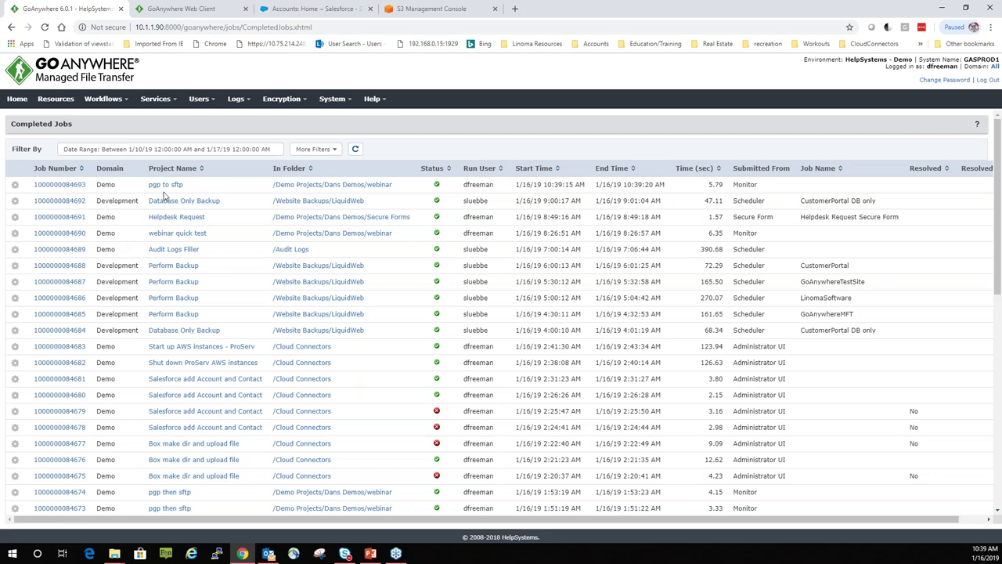
left_click(75, 186)
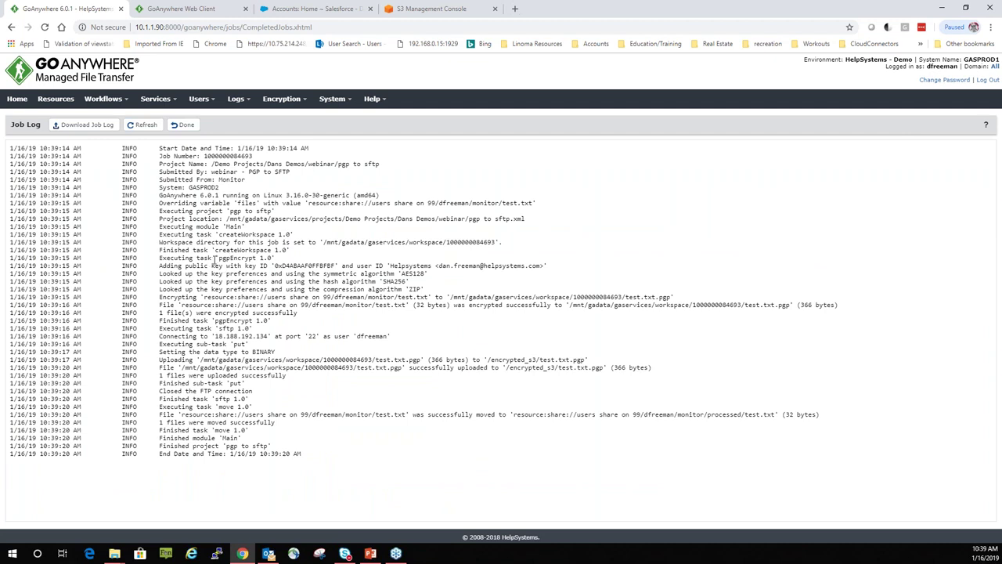
left_click_drag(214, 249, 280, 252)
left_click_drag(186, 266, 332, 264)
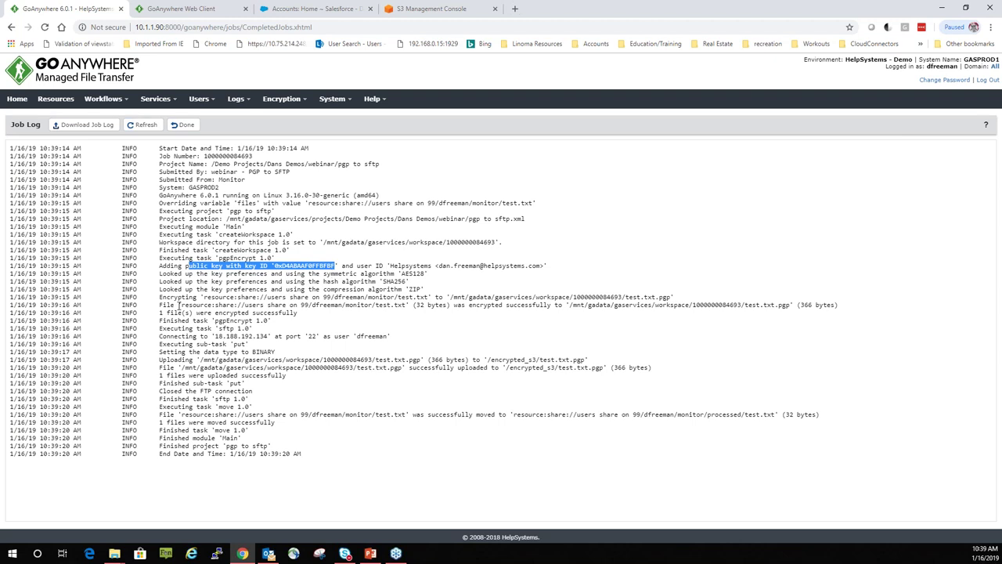
left_click_drag(180, 305, 197, 306)
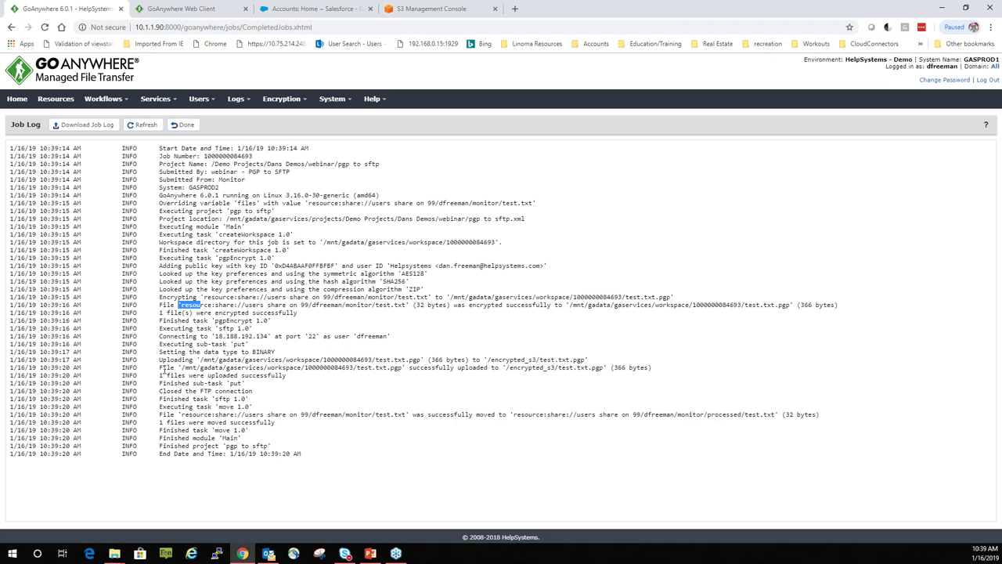
left_click(182, 126)
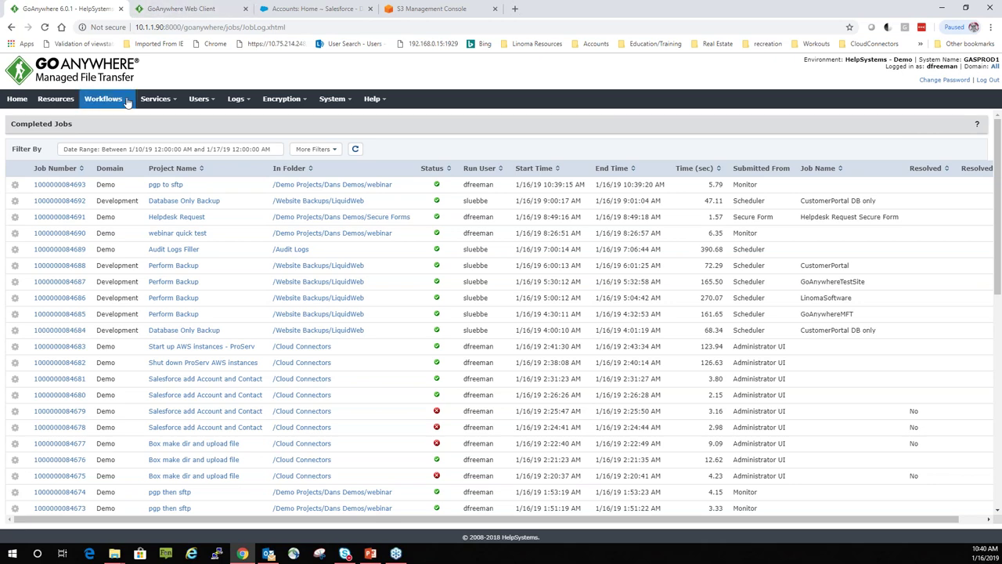
Open the AWS ProServ Shutdown schedule and browse its holiday calendar and rule options without choosing any.
mouse_move(130, 102)
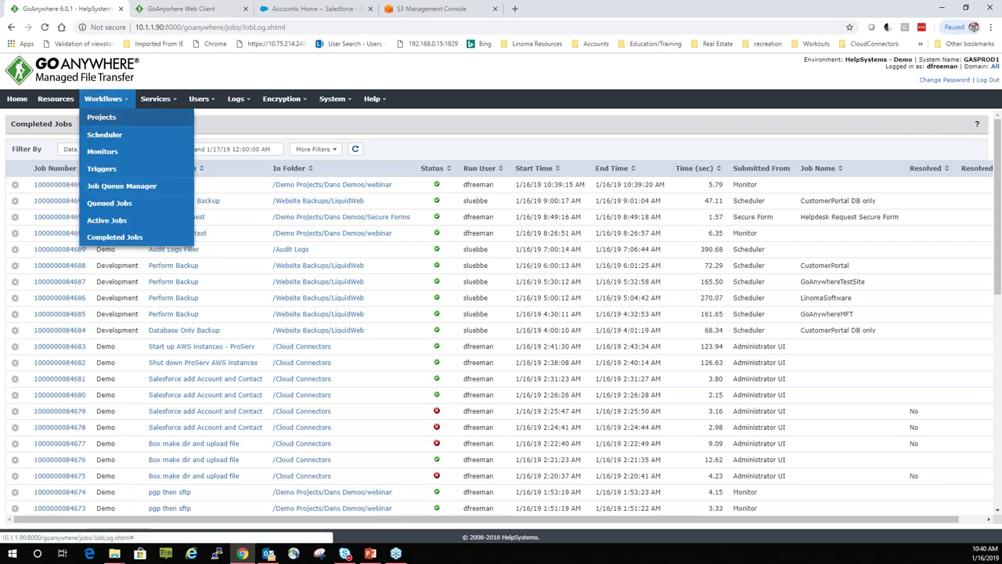
left_click(116, 138)
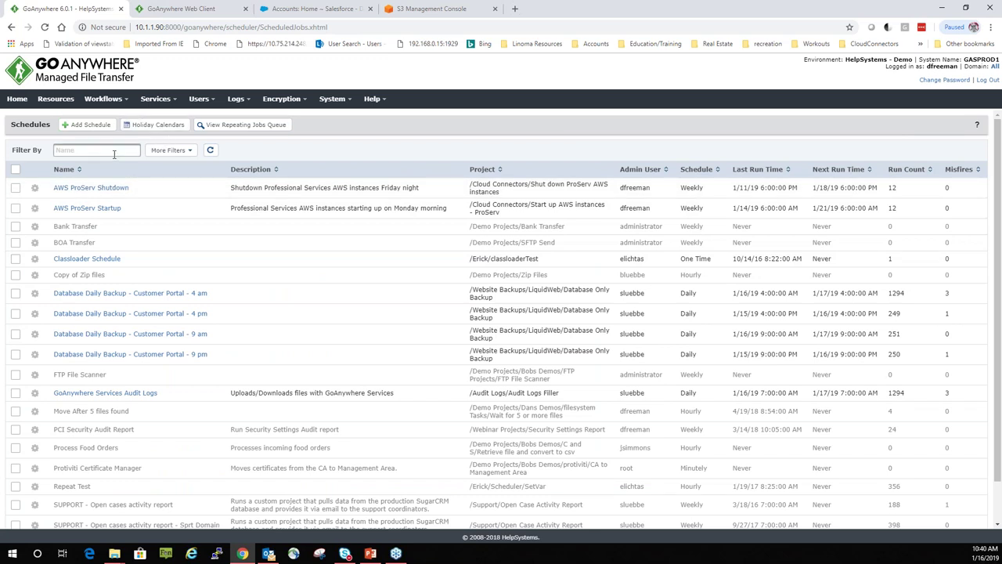
left_click(74, 188)
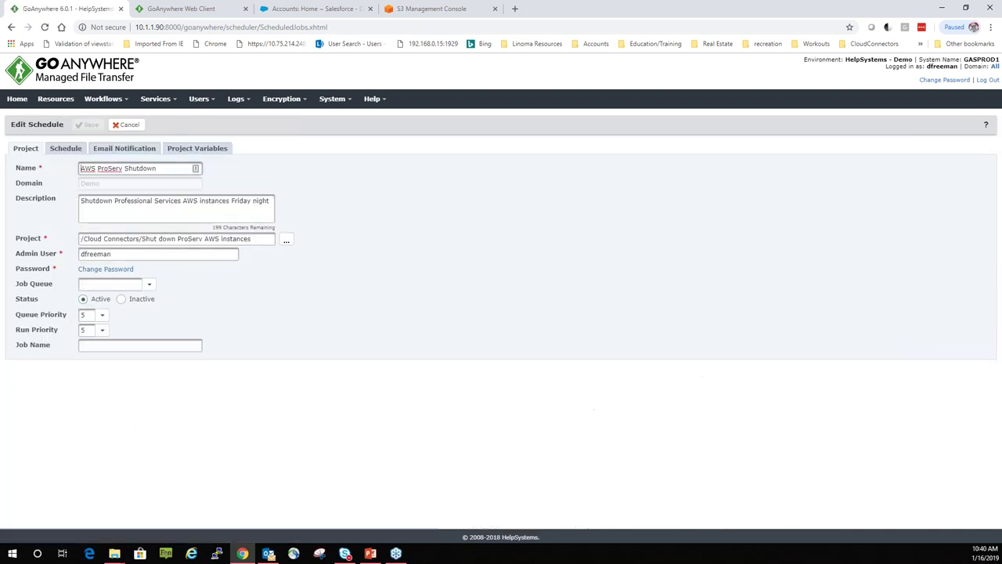
left_click(66, 149)
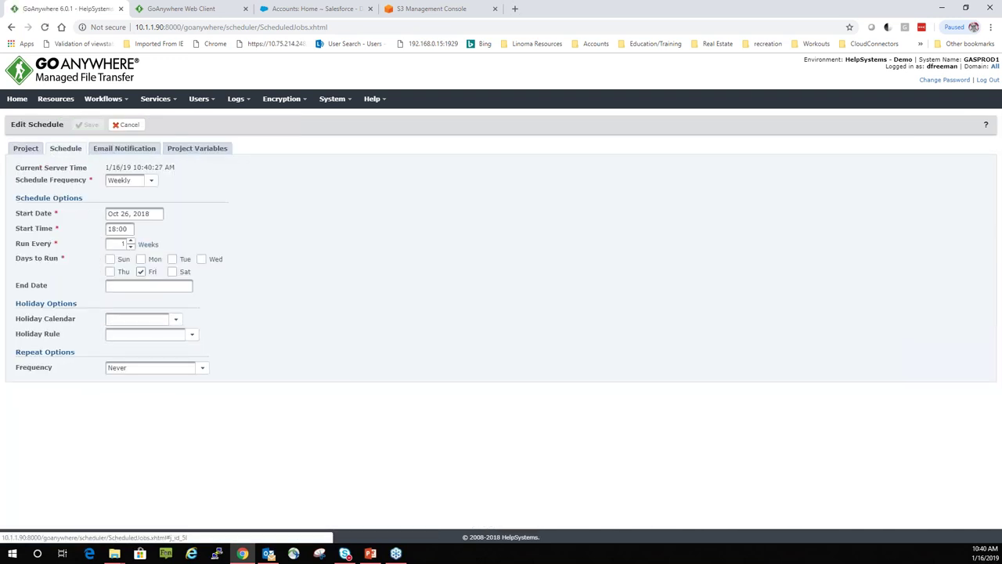
left_click(172, 324)
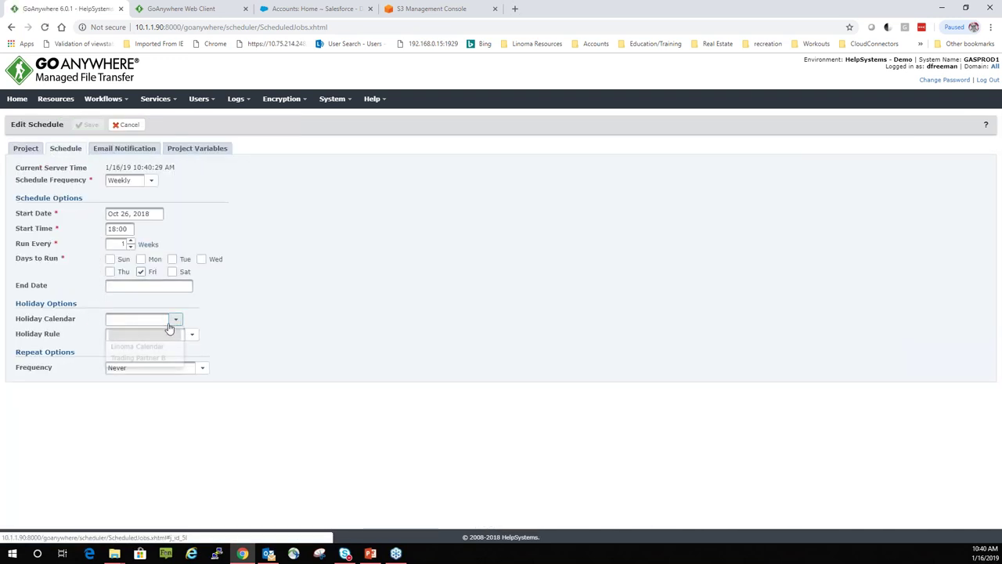
left_click(252, 324)
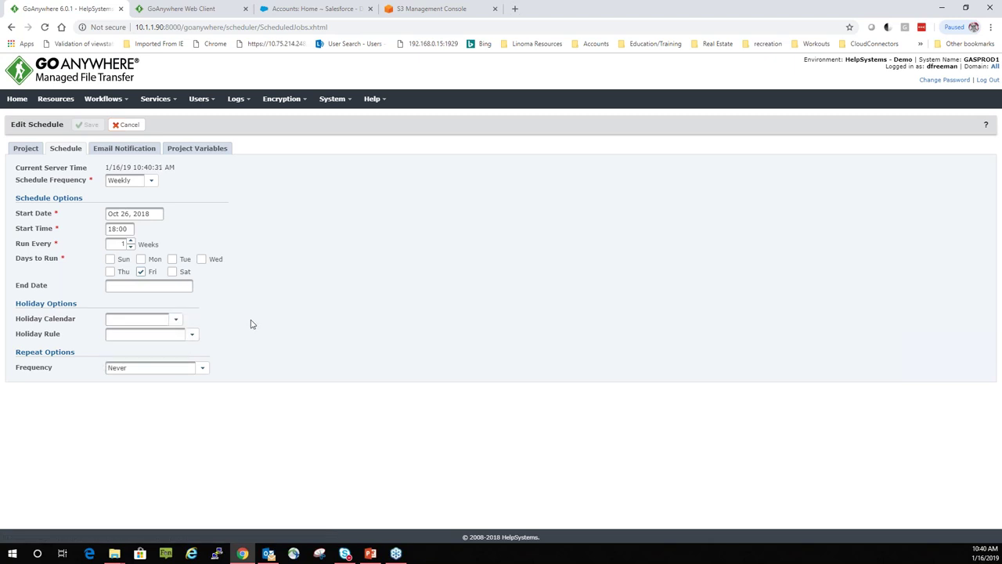
left_click(192, 335)
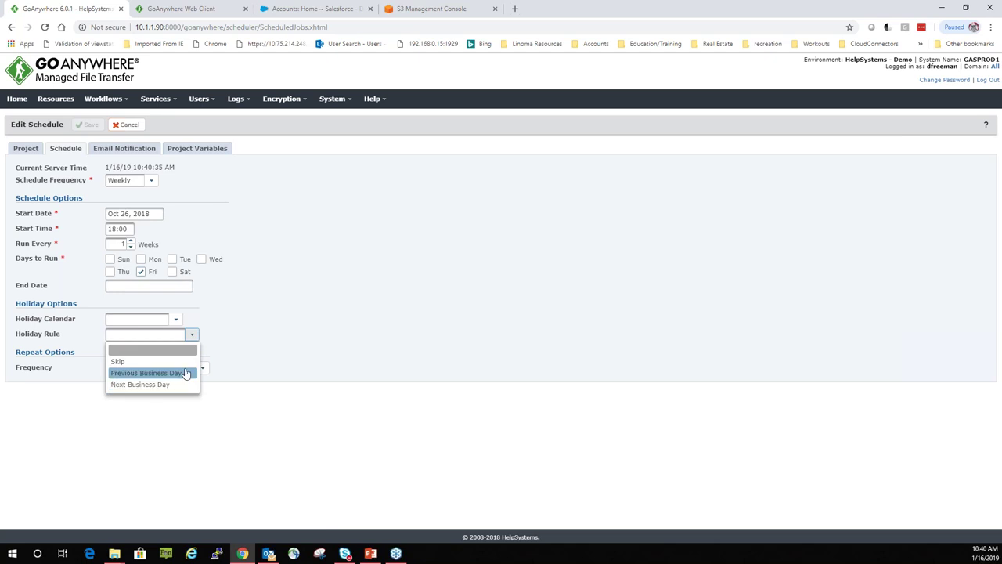
left_click(309, 334)
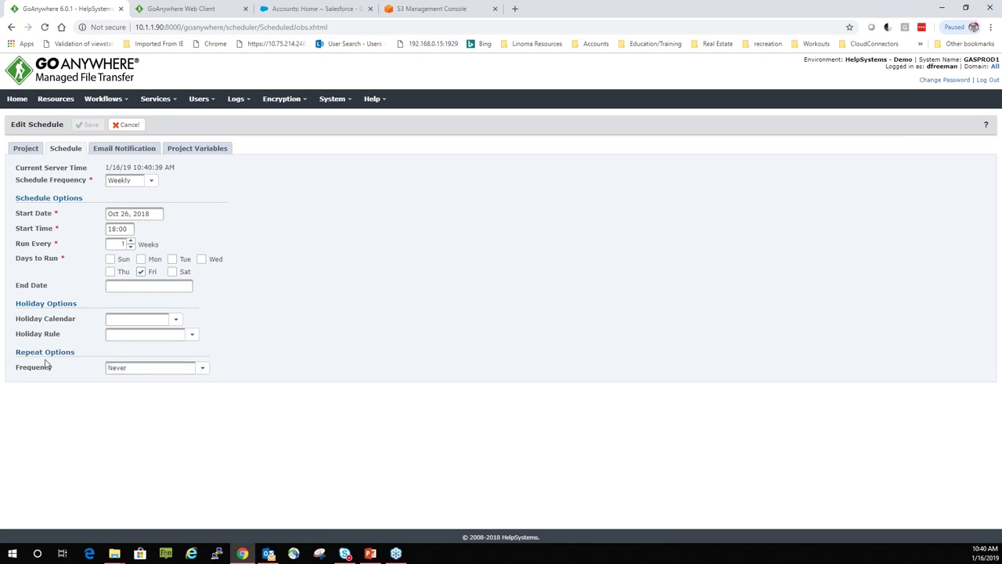
Set the repeat frequency to repeat on failure, then review Email Notification and Project Variables.
left_click(202, 368)
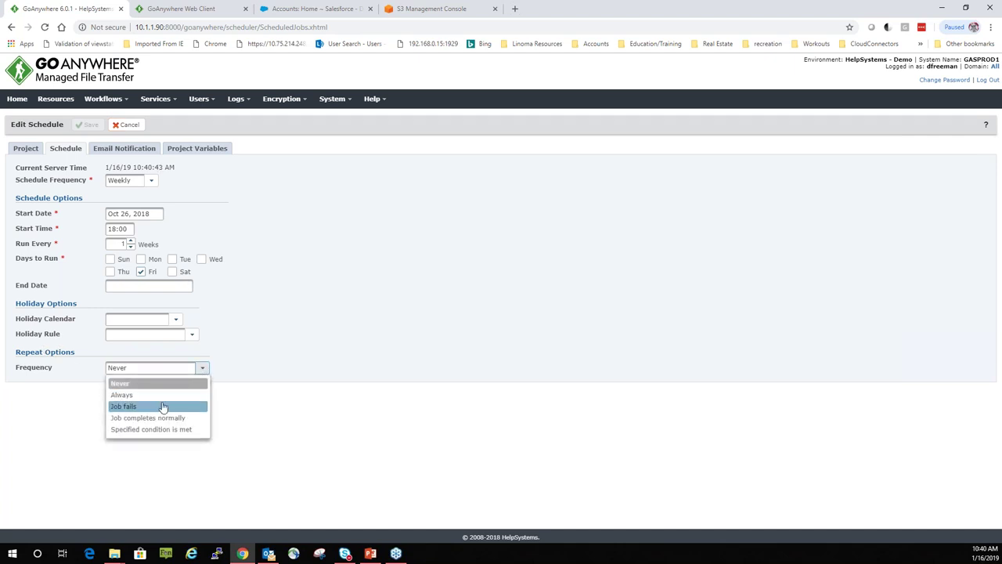
left_click(134, 406)
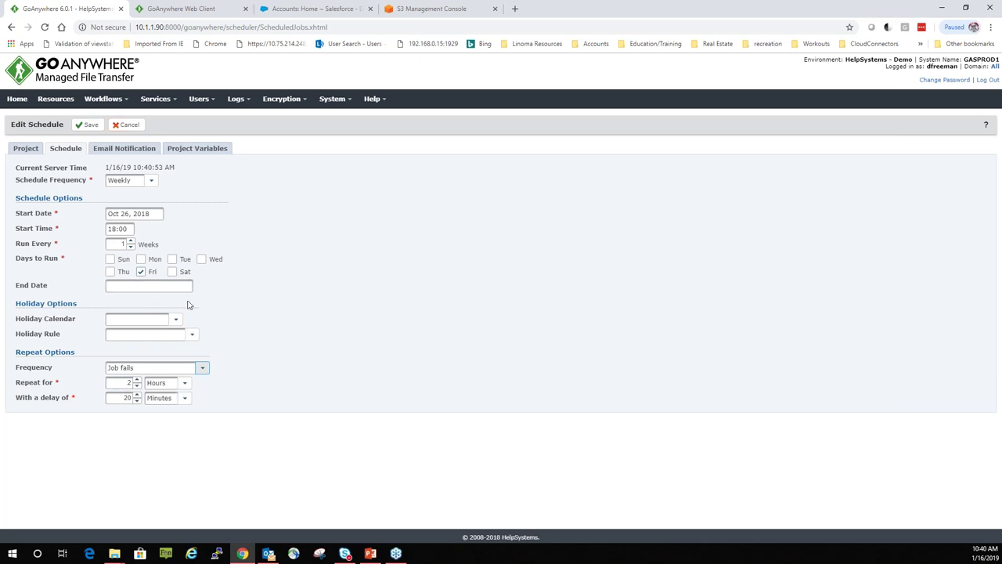
left_click(122, 148)
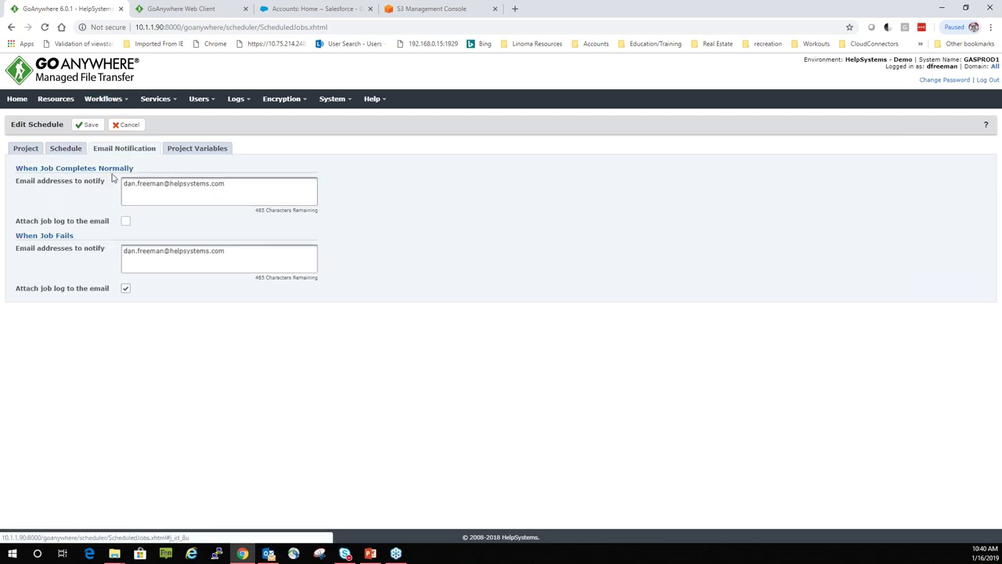
left_click(189, 151)
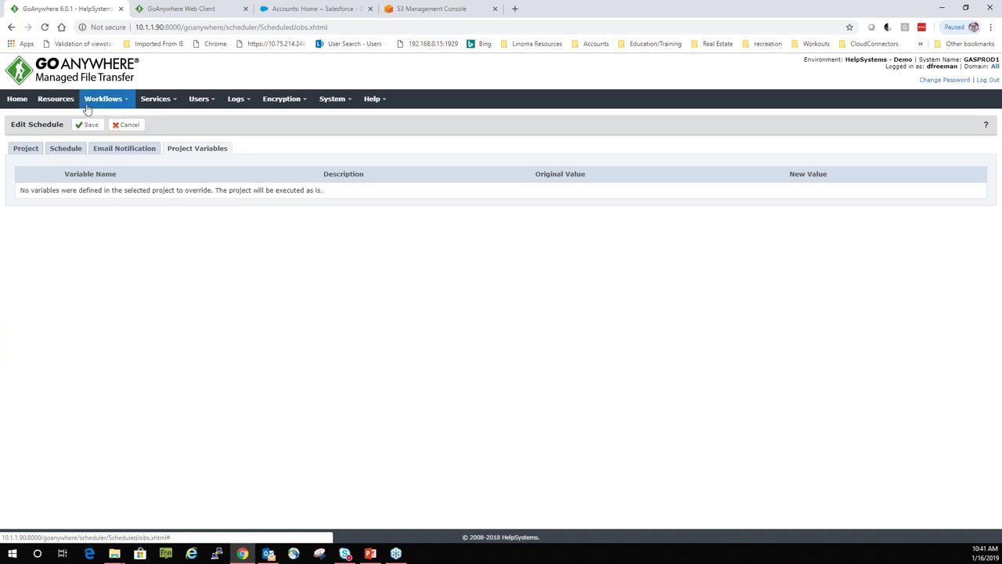
Switch the repeat option to a specified condition, then cancel the edit unsaved.
left_click(68, 150)
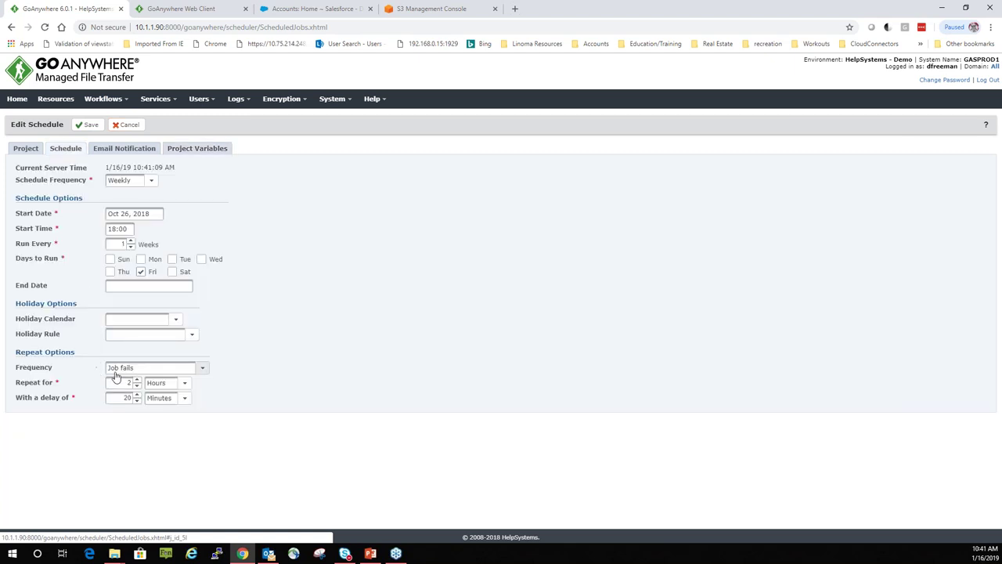
left_click(203, 369)
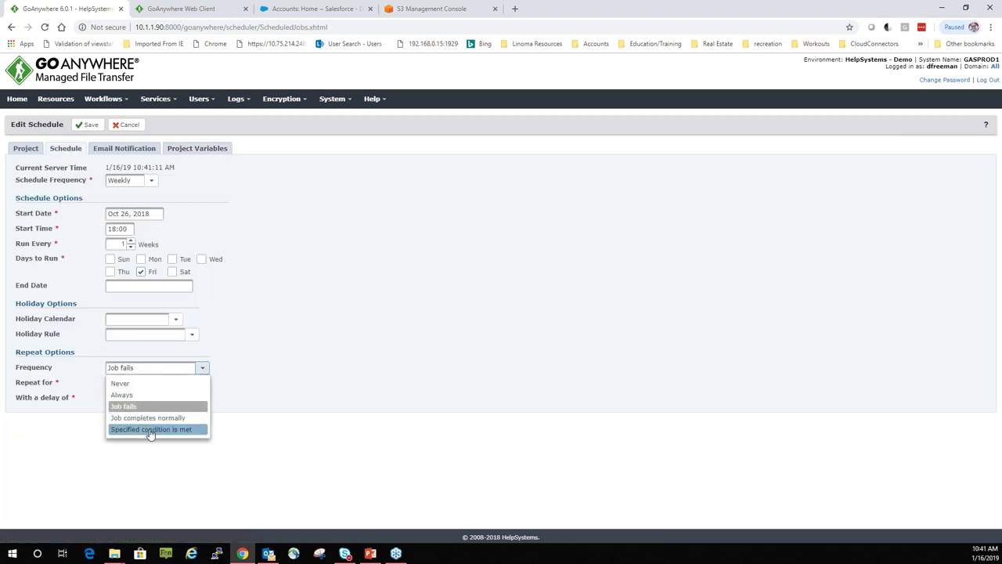
left_click(151, 429)
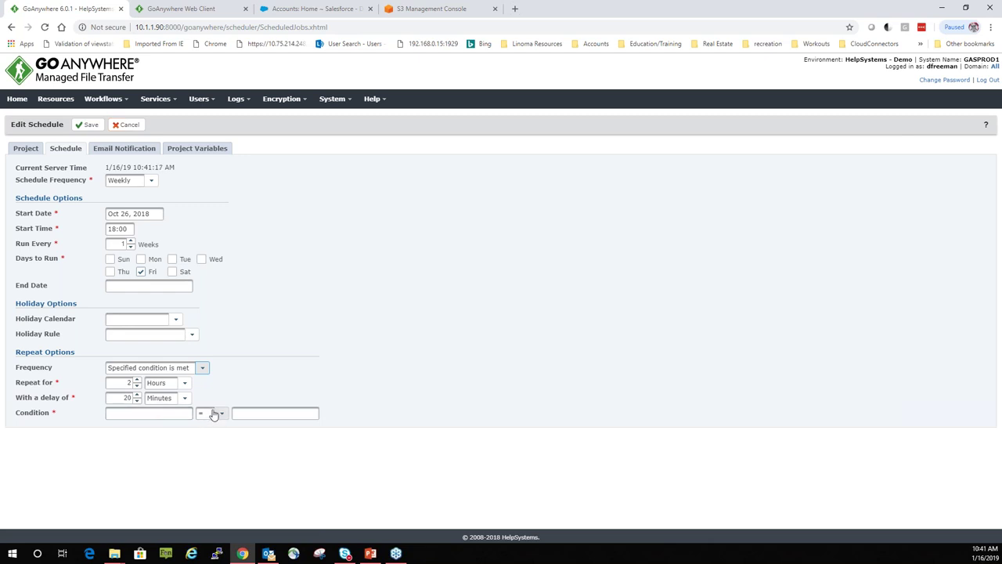
left_click(126, 125)
mouse_move(125, 100)
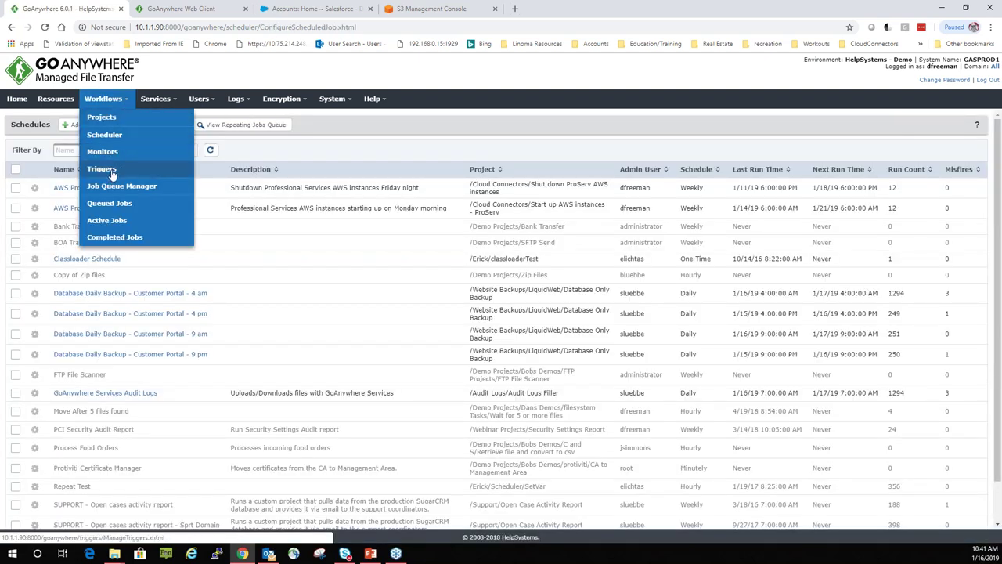
Open the 'priority email notification test' trigger and review its conditions and Send Email action.
left_click(112, 173)
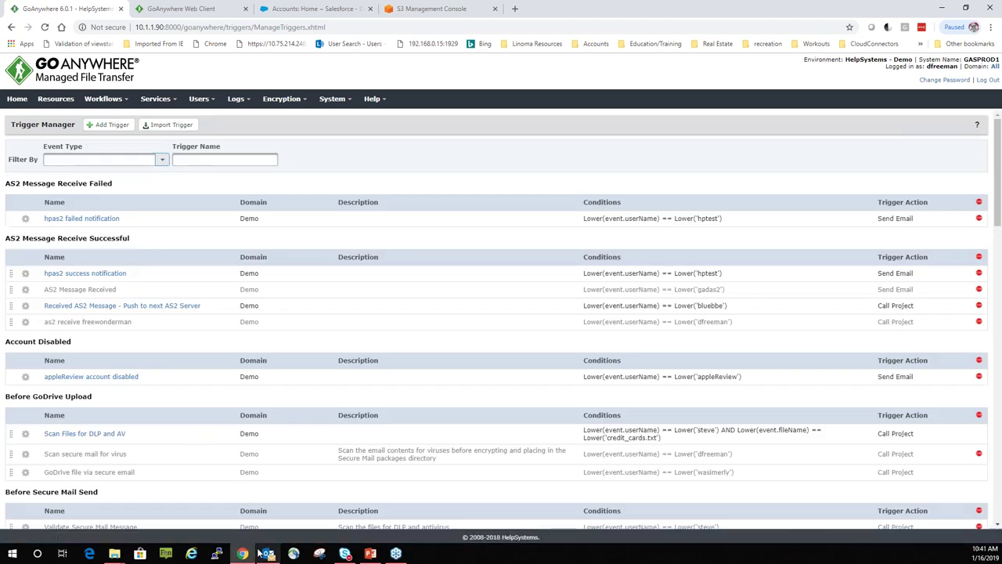
scroll(222, 448, "down", 20)
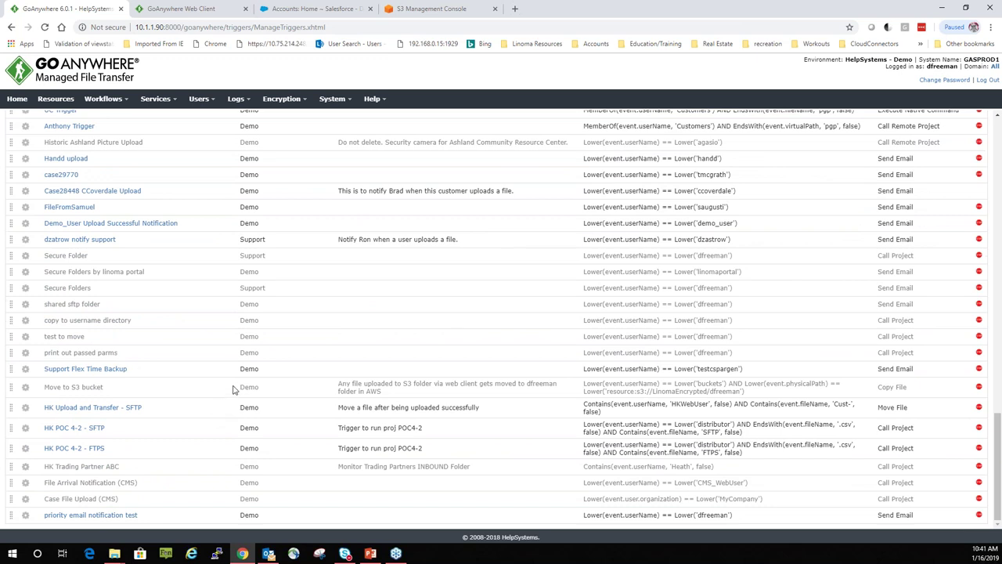
left_click(83, 517)
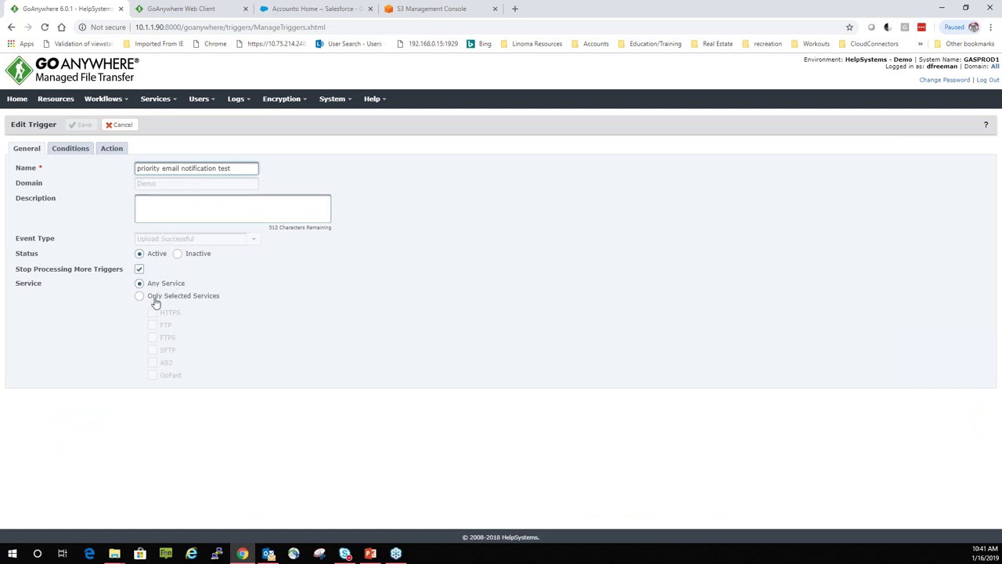
left_click(75, 152)
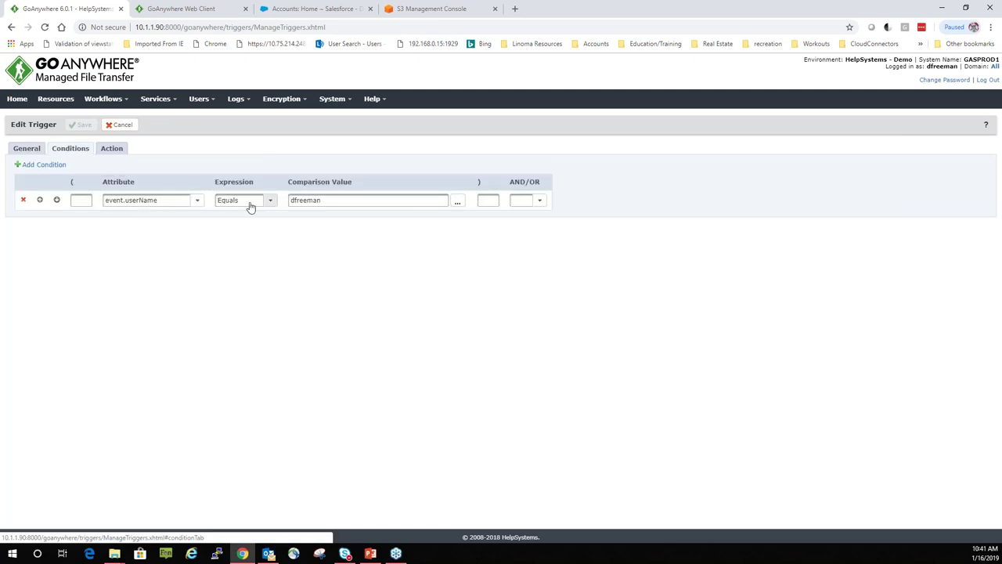
left_click(111, 150)
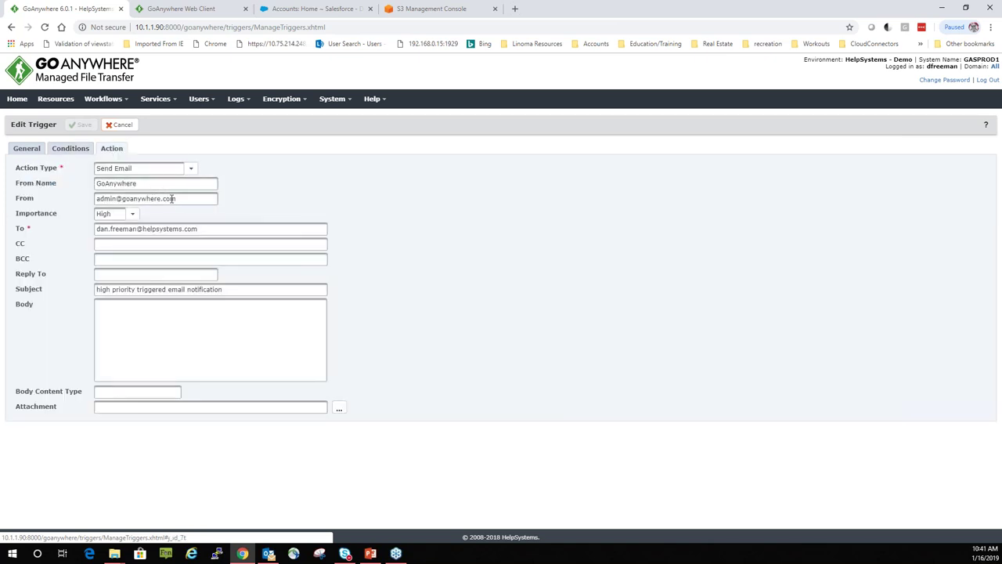
left_click(193, 171)
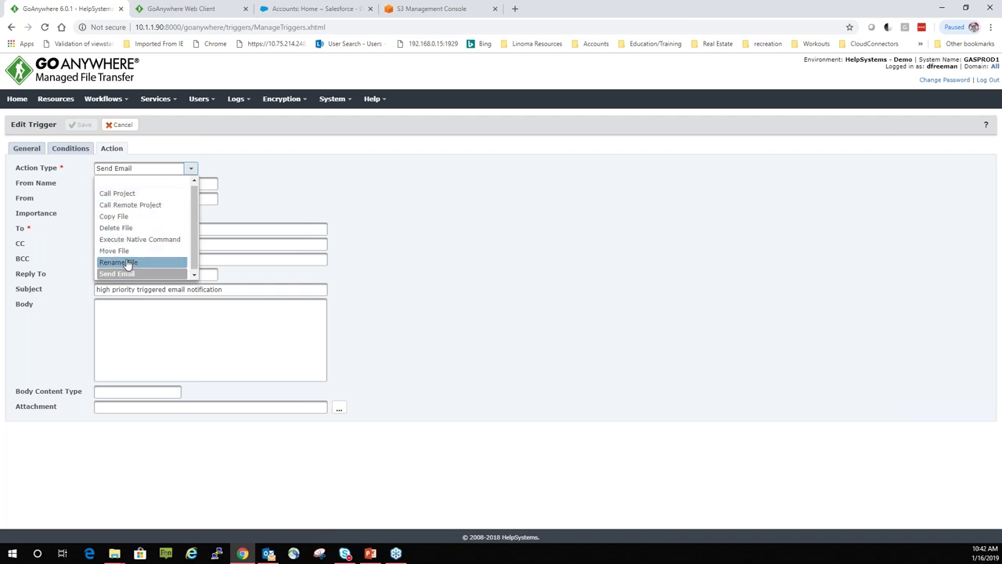
left_click(408, 182)
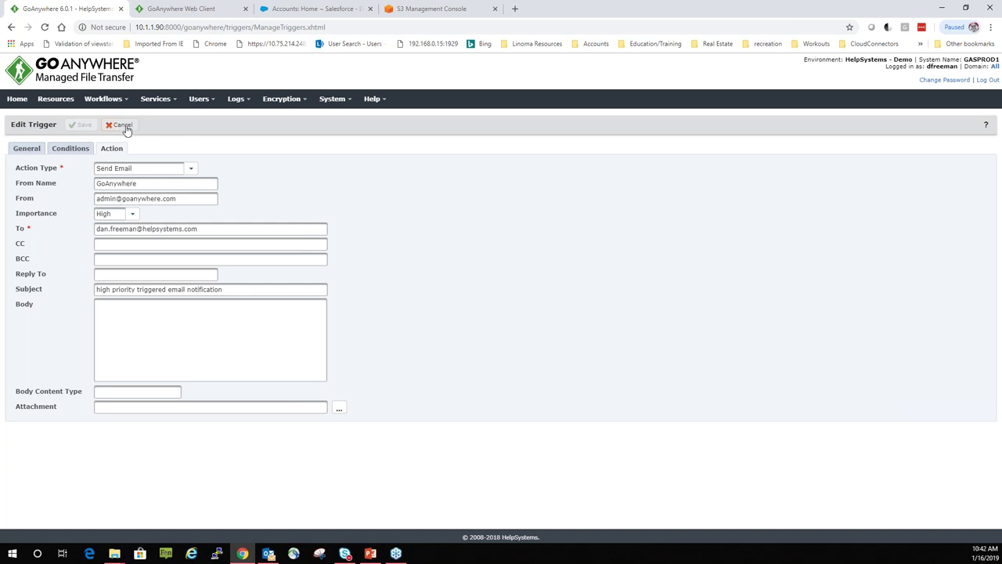
left_click(269, 553)
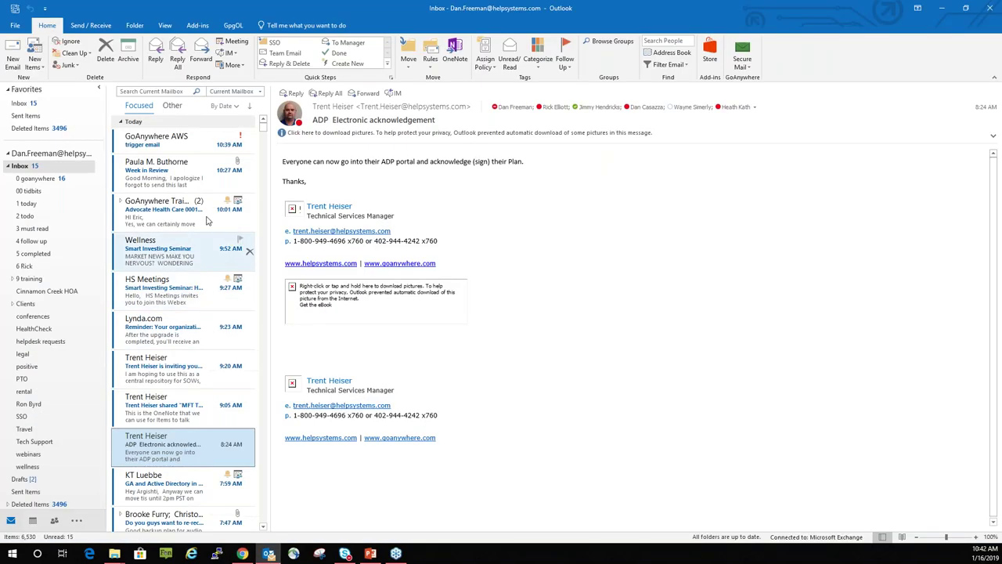
Read the high-importance 'trigger email' from GoAnywhere AWS in Outlook, then minimize Outlook.
left_click(189, 146)
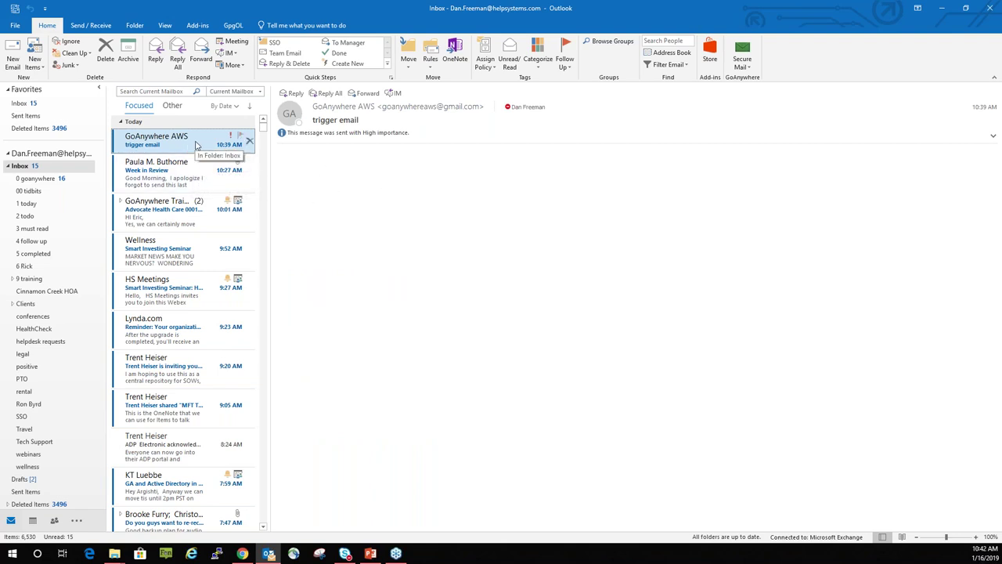
left_click(269, 555)
mouse_move(179, 103)
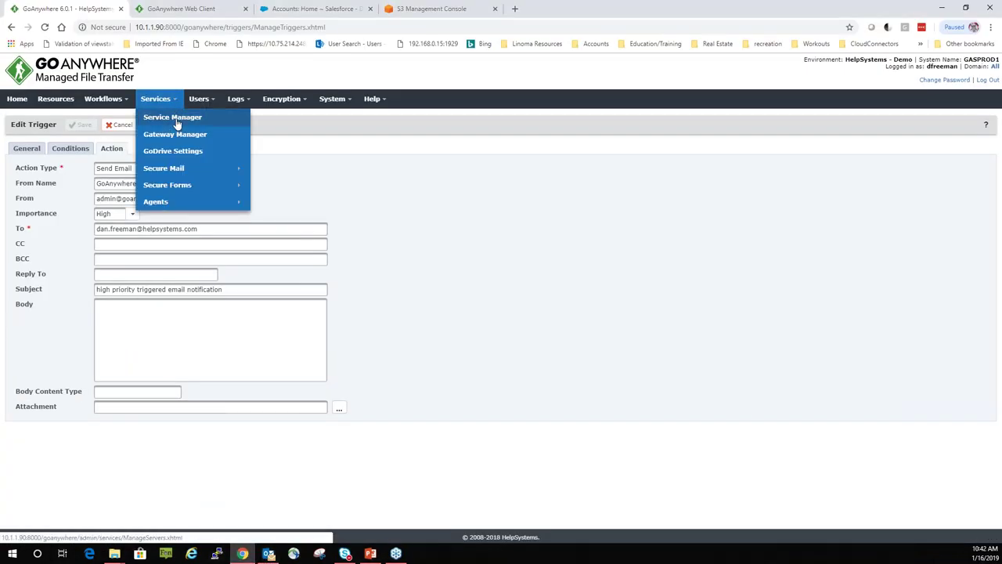
Review GASPROD1 and GASPROD2 services in Service Manager, highlighting HTTPS/AS2 and SFTP.
left_click(175, 125)
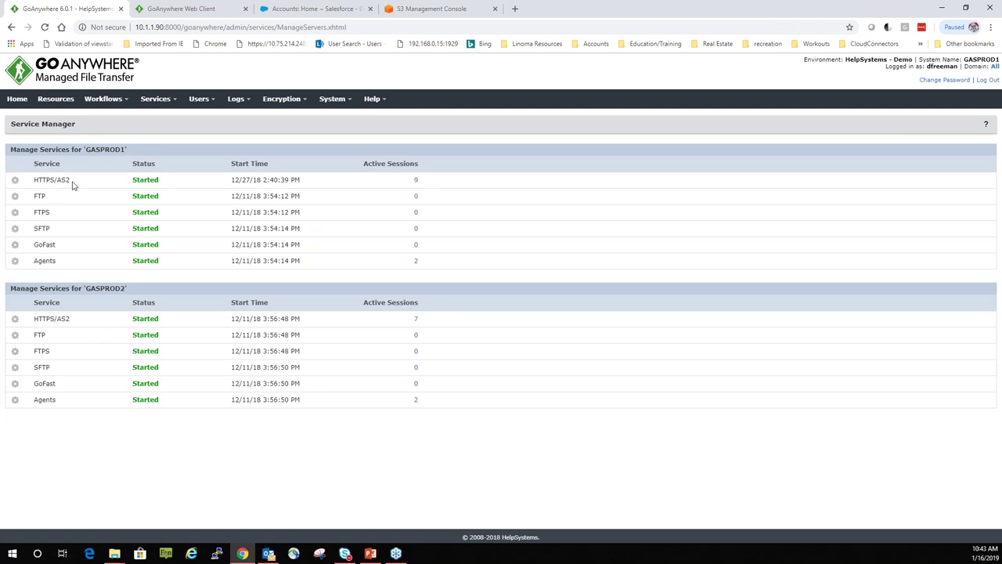
left_click_drag(70, 181, 38, 180)
double_click(44, 228)
left_click(205, 100)
Find the web user by name and review their authentication settings, including HTTPS two-factor options.
left_click(221, 203)
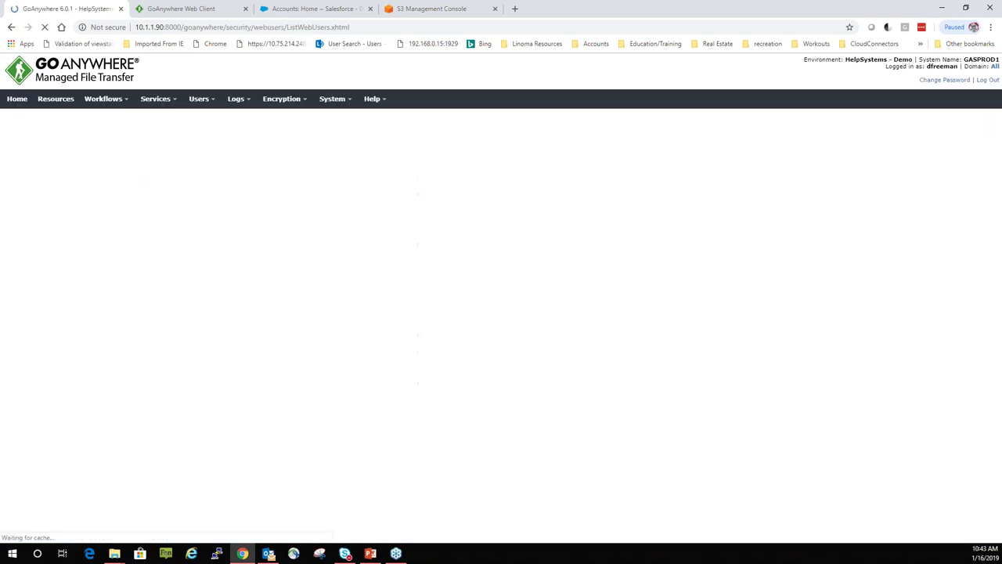
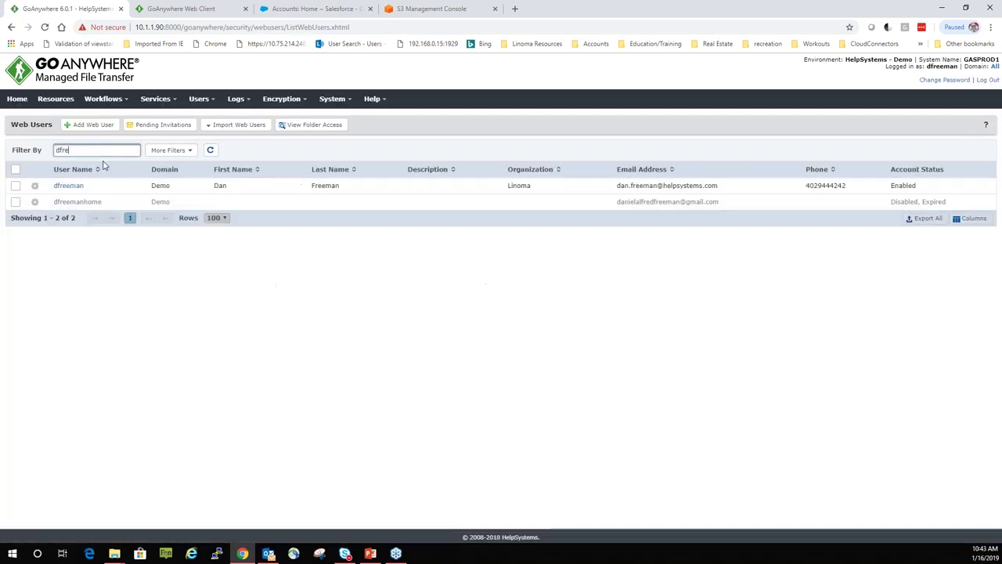
left_click(68, 184)
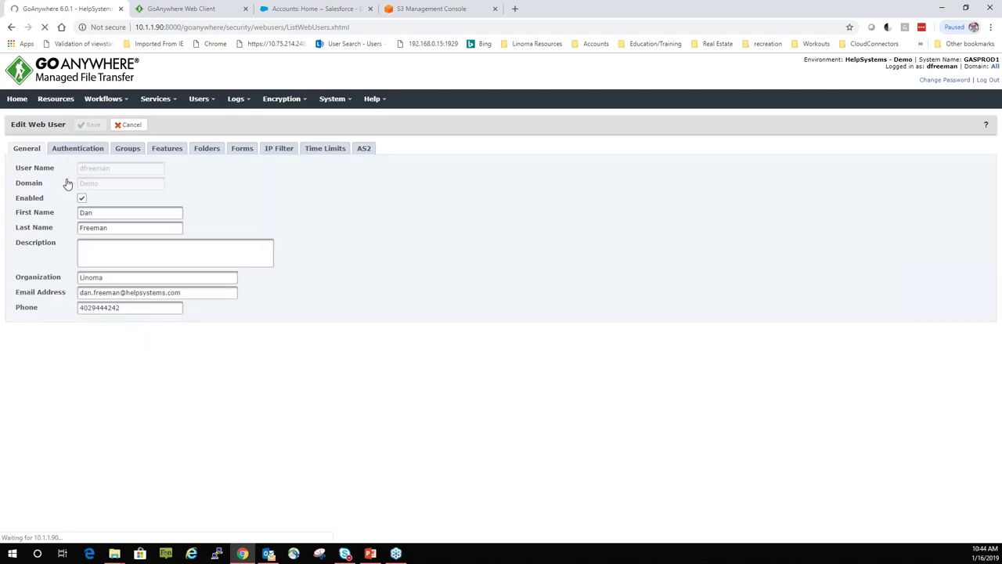
left_click(88, 155)
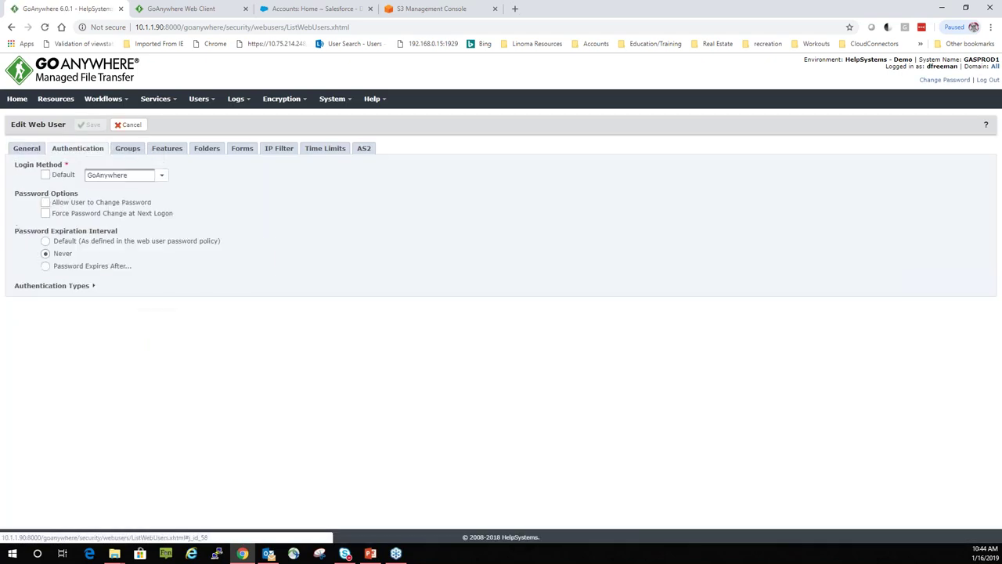
left_click(59, 286)
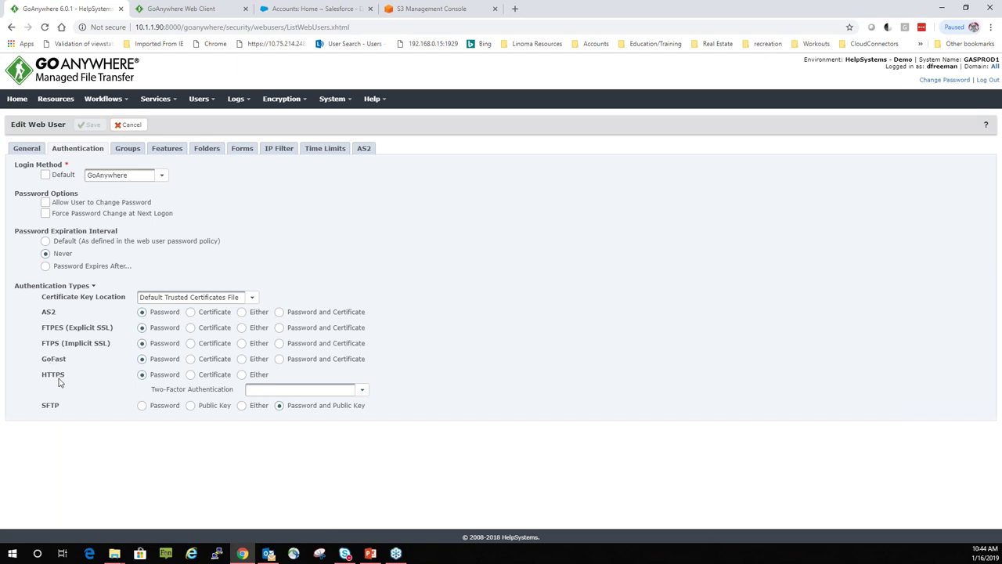
left_click(358, 393)
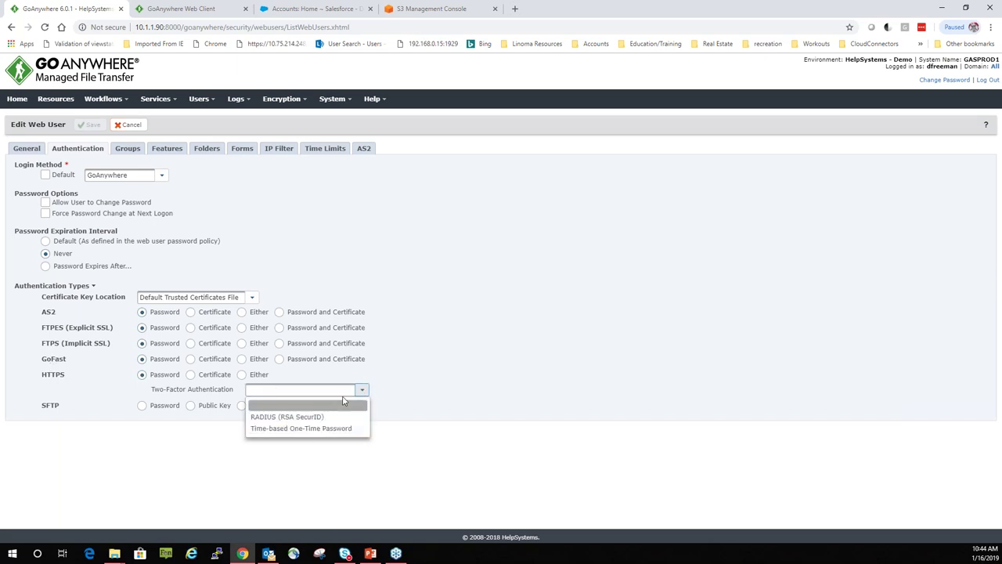
left_click(343, 401)
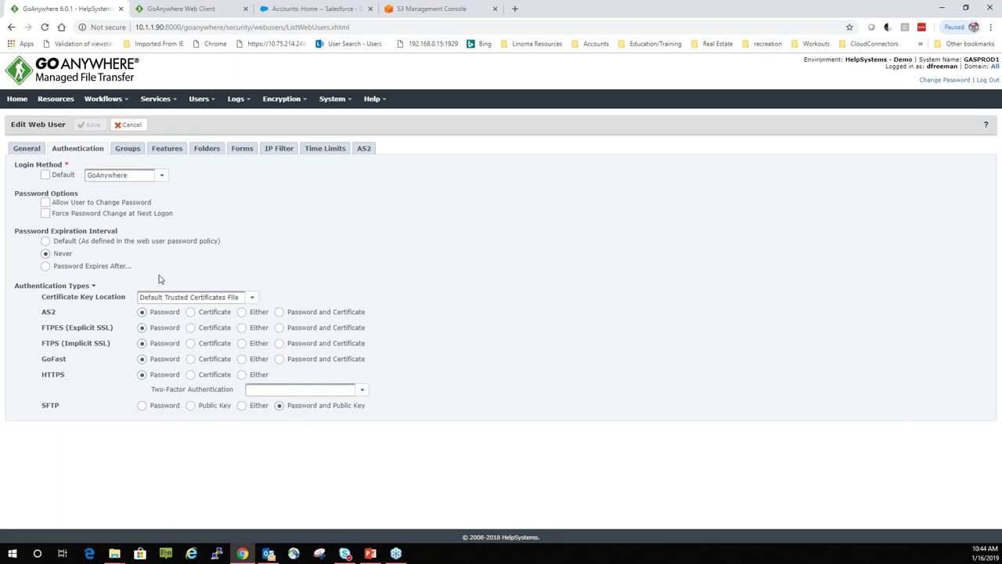
Review the user's feature permissions and virtual folders: Home Directory, blob storage, s3 bucket.
left_click(166, 149)
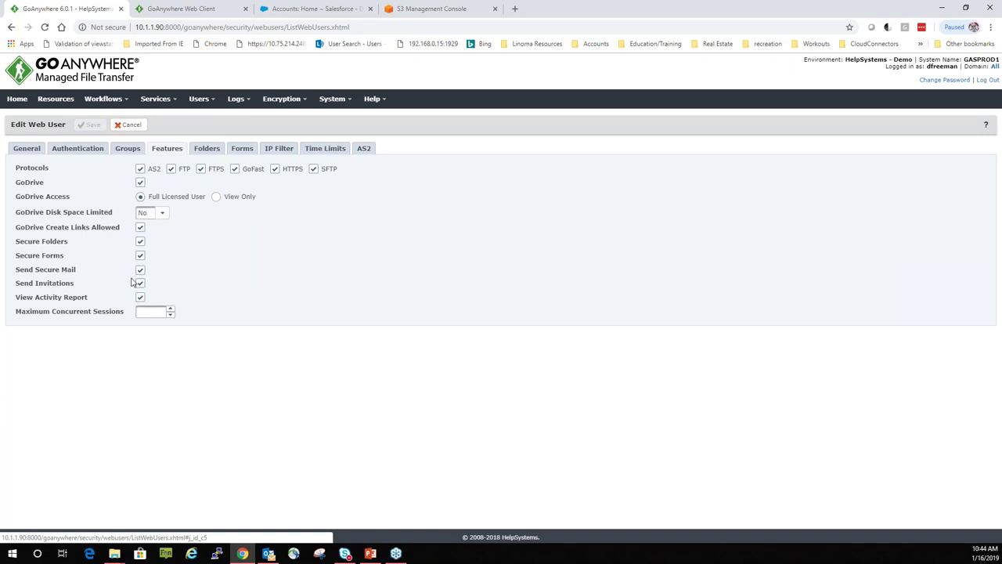
left_click(206, 149)
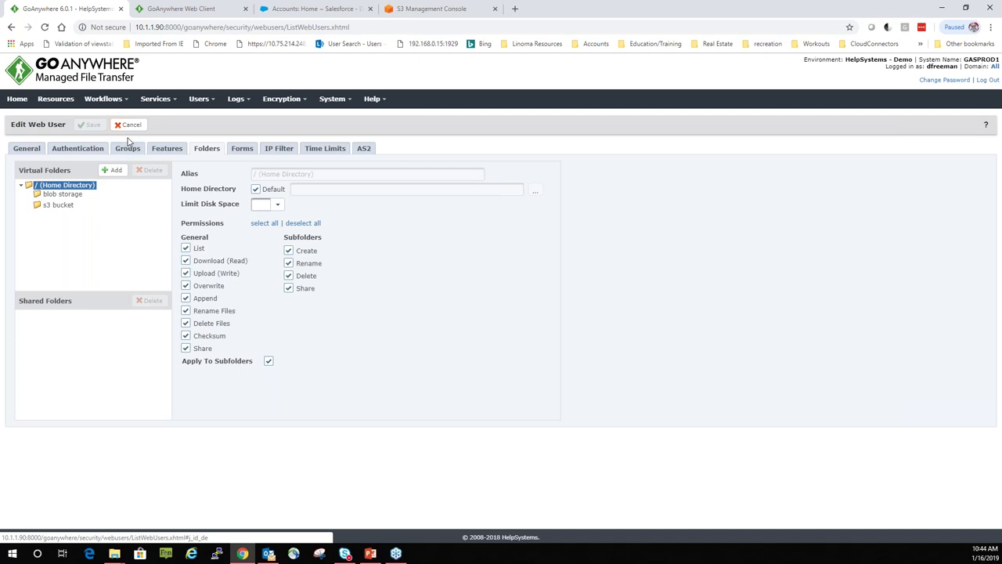
left_click(194, 10)
Enter the web user's username and password on the Web Client login page and submit.
left_click(836, 196)
key("Tab")
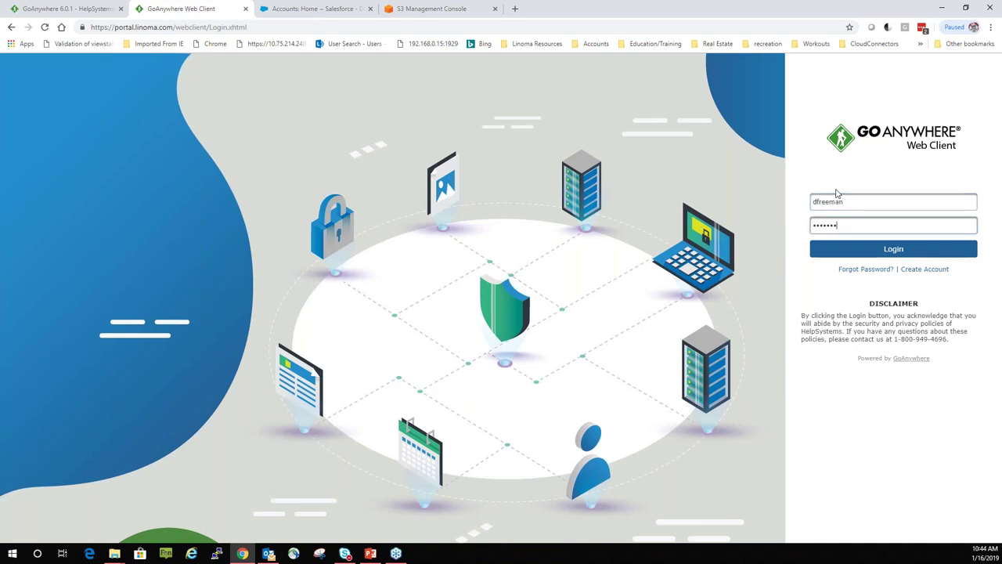
key("Return")
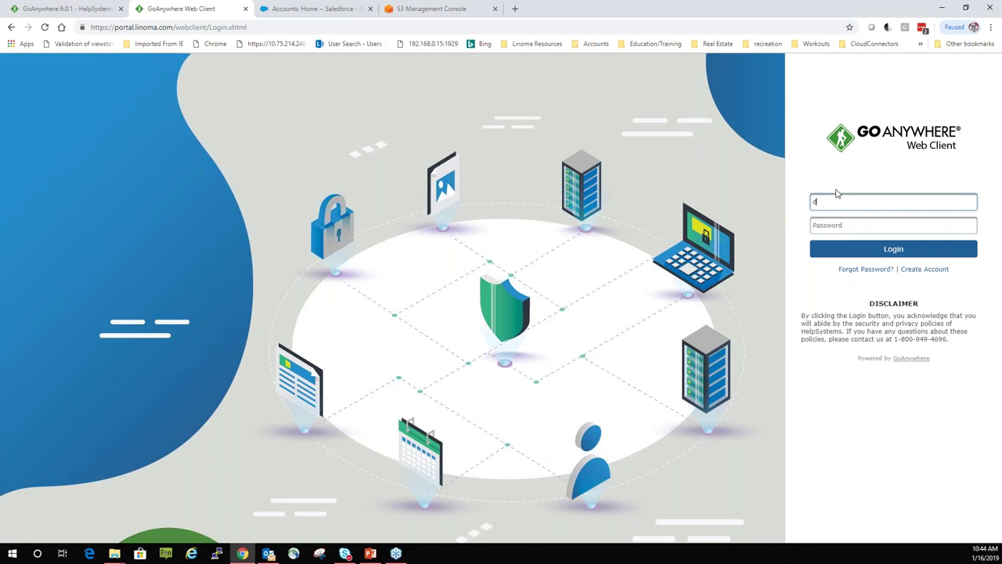
Re-enter the credentials to sign in, then expand Files to show (Home) and Shared Files.
key("Tab")
type("••••••••••••")
key("Return")
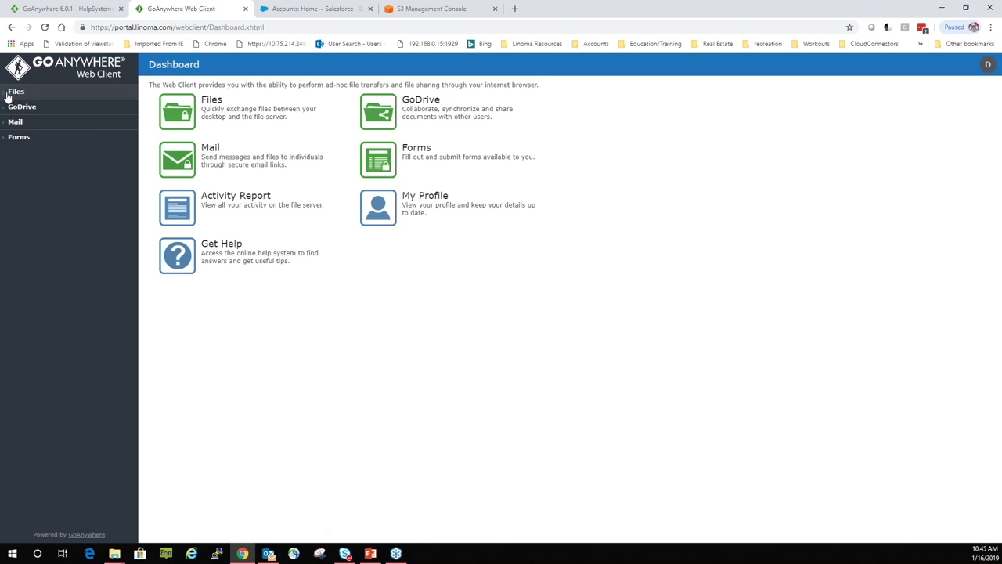
left_click(8, 93)
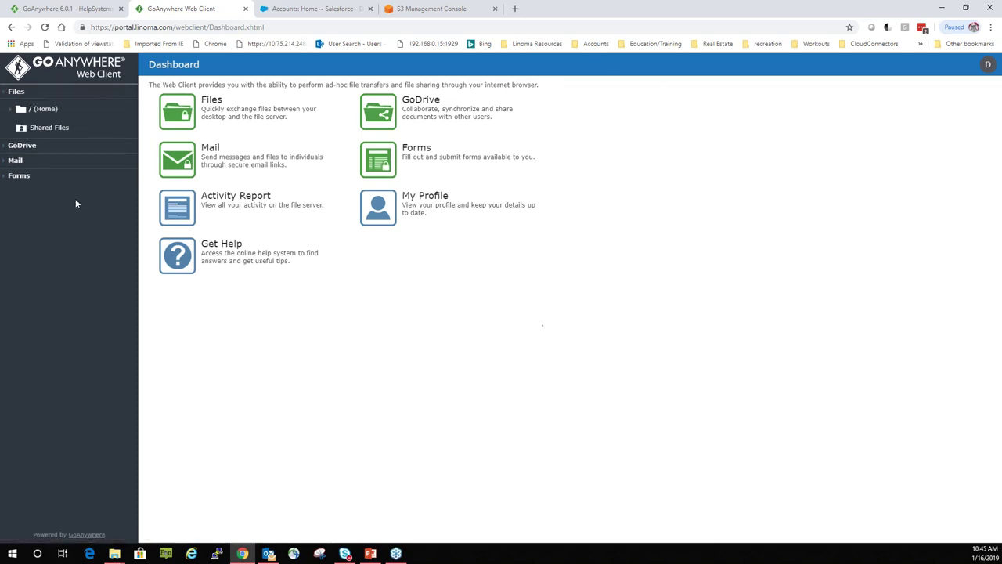
left_click(19, 112)
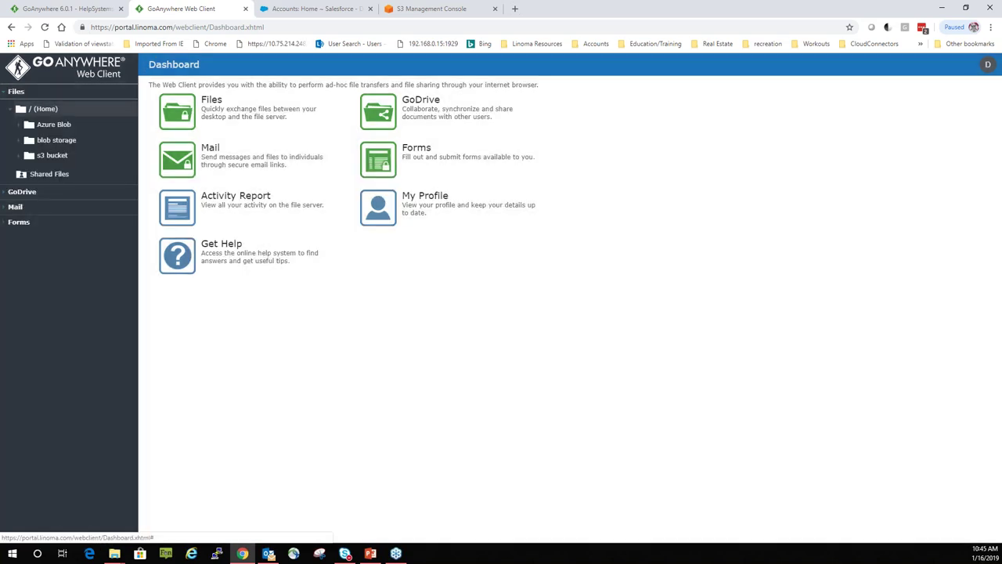
Drag customerdata.csv from File Explorer into the Files (Home) folder, uploading it as 5.00 KB.
left_click(45, 109)
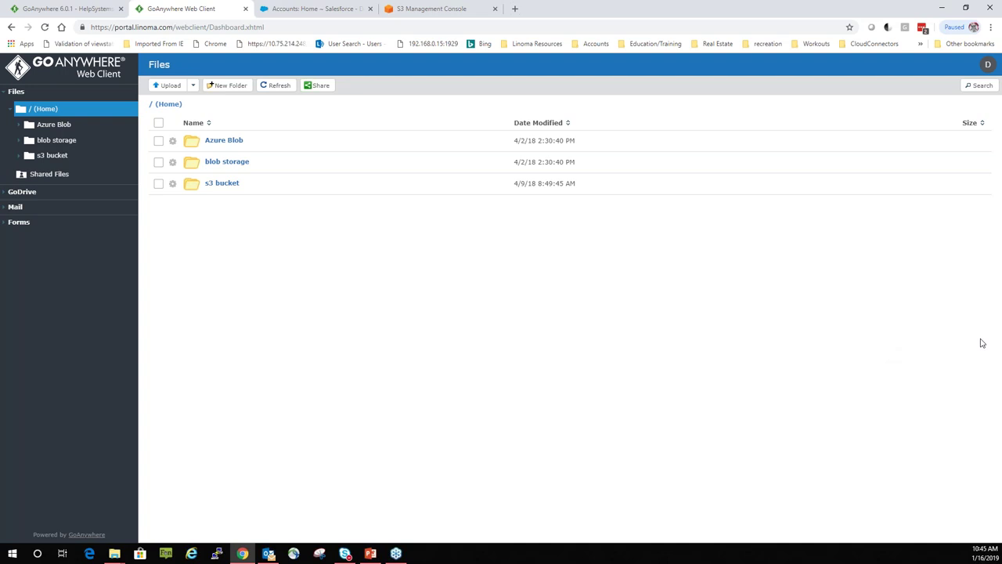
key("super+e")
left_click_drag(1000, 217, 741, 257)
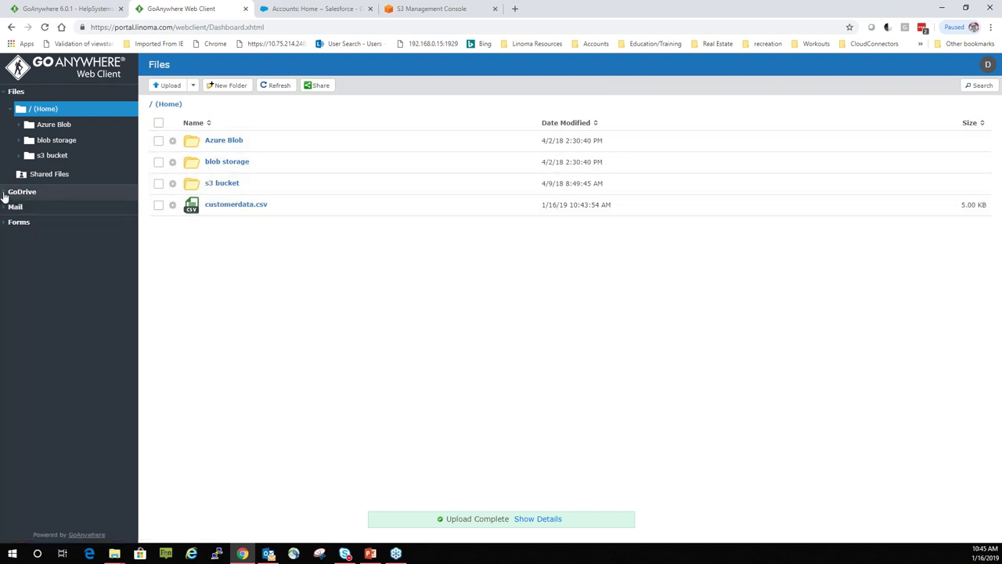
left_click(5, 195)
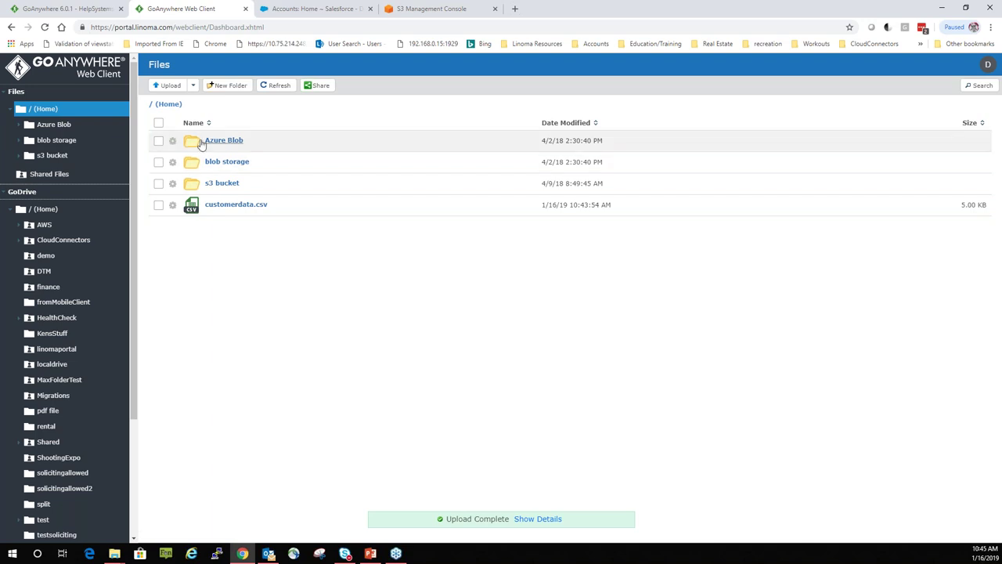
Create a public link for the HealthCheck folder in GoDrive (Home).
left_click(32, 211)
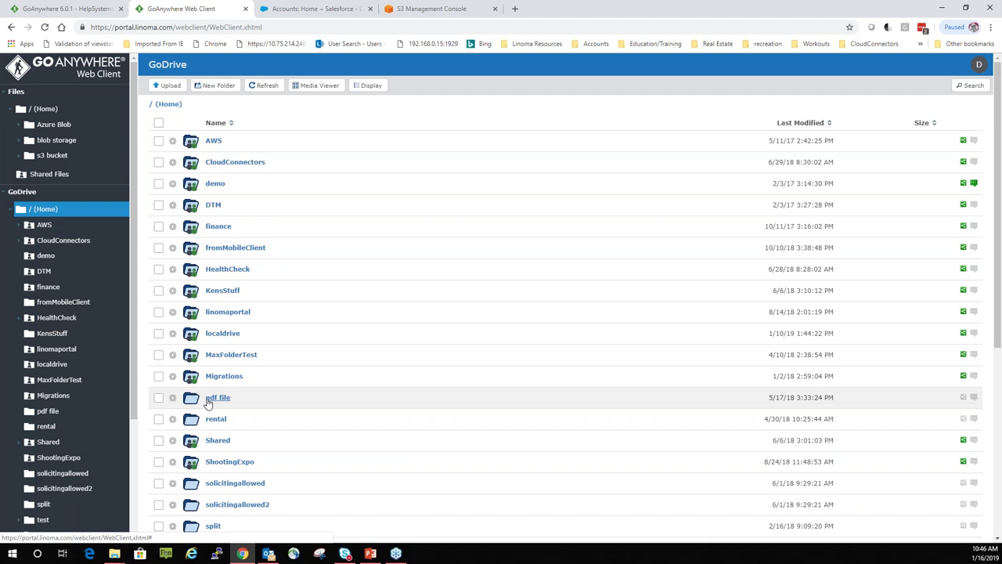
left_click(177, 272)
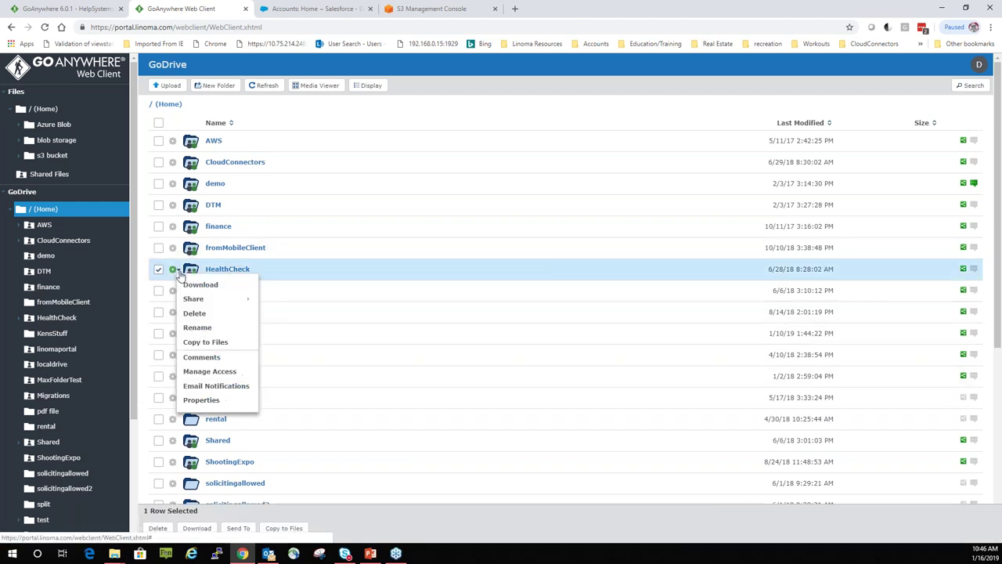
mouse_move(188, 298)
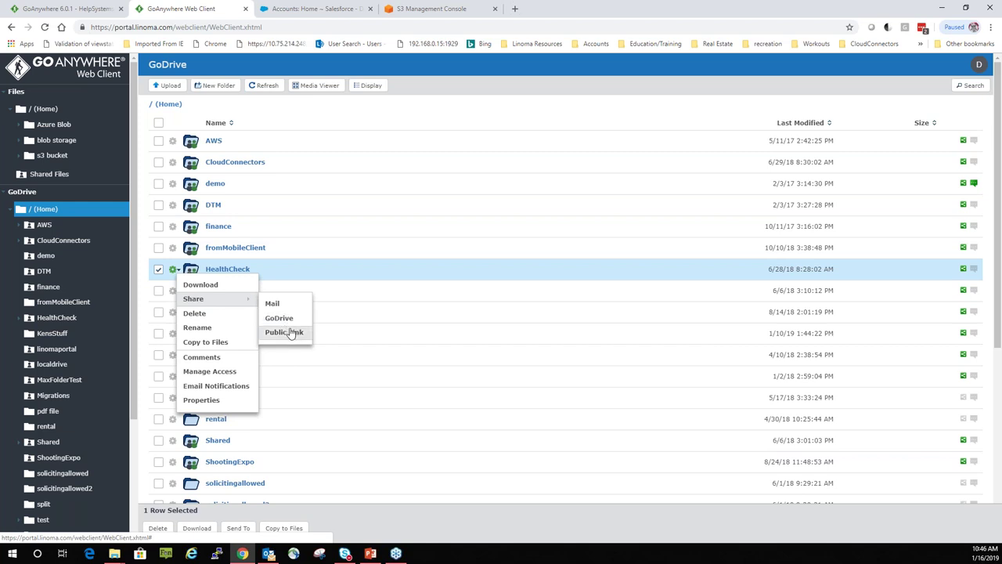
left_click(289, 334)
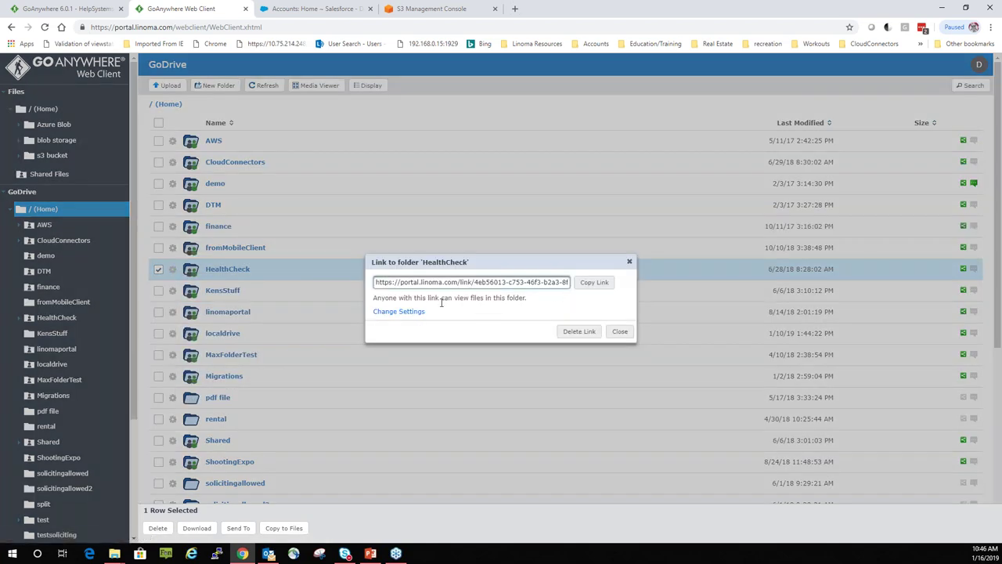
Protect the link with a generated password, 2-day expiry and Viewer role, then apply.
left_click(392, 312)
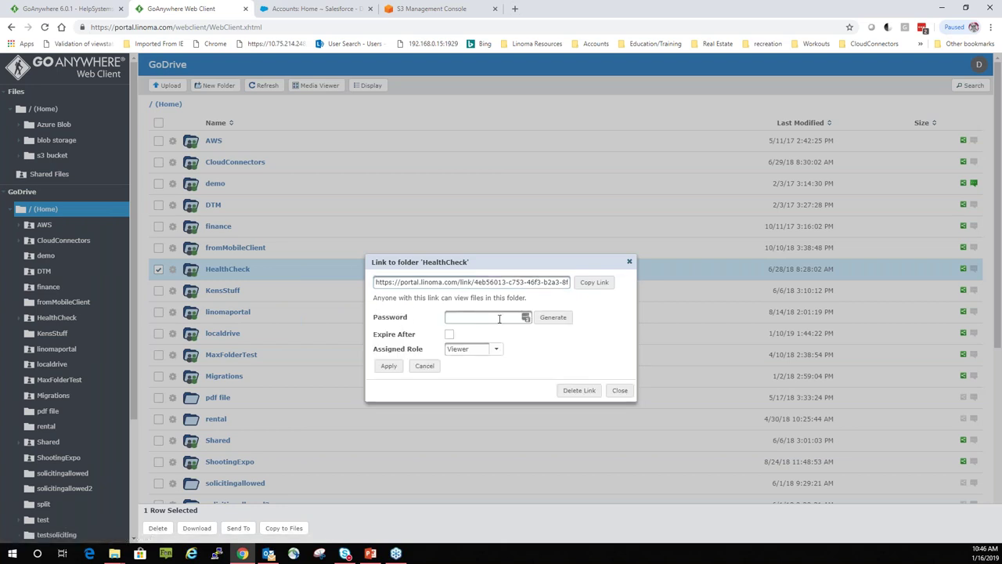
left_click(552, 317)
left_click(449, 334)
left_click(486, 330)
left_click(496, 350)
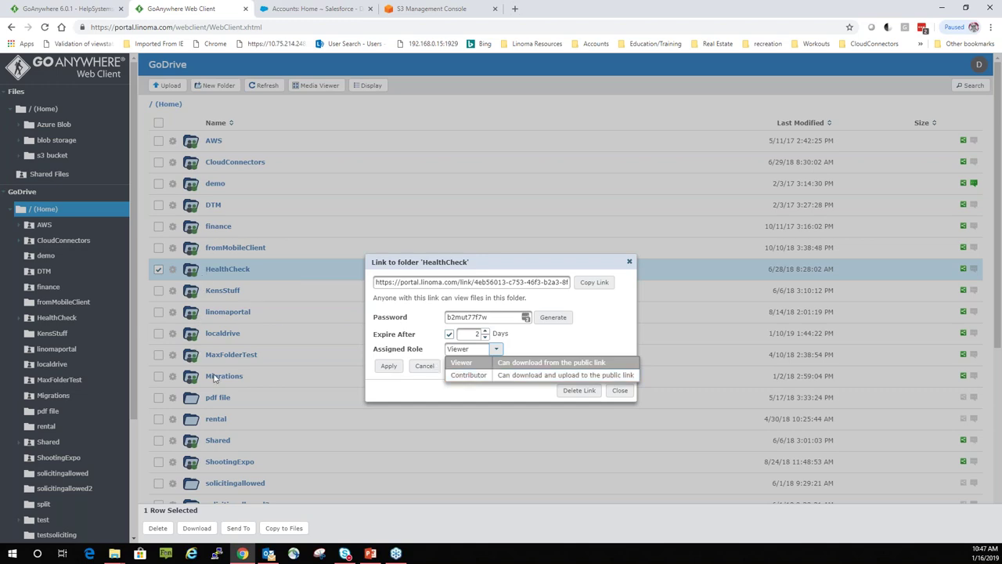
left_click(620, 391)
left_click(620, 391)
Check the nine-entry revision history of revisionsdoc.docx, then collapse the GoDrive tree.
scroll(262, 352, "down", 3)
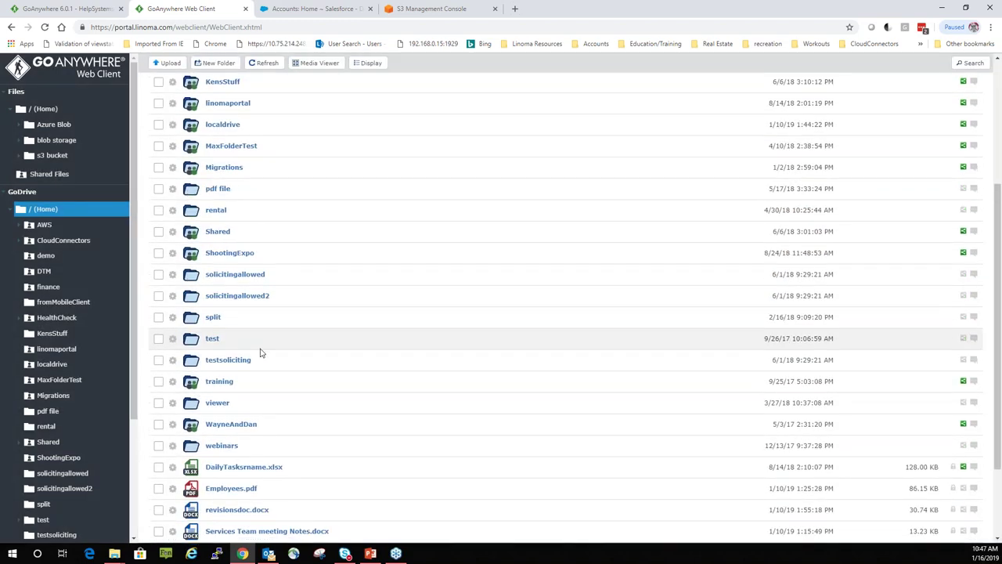
scroll(262, 365, "down", 2)
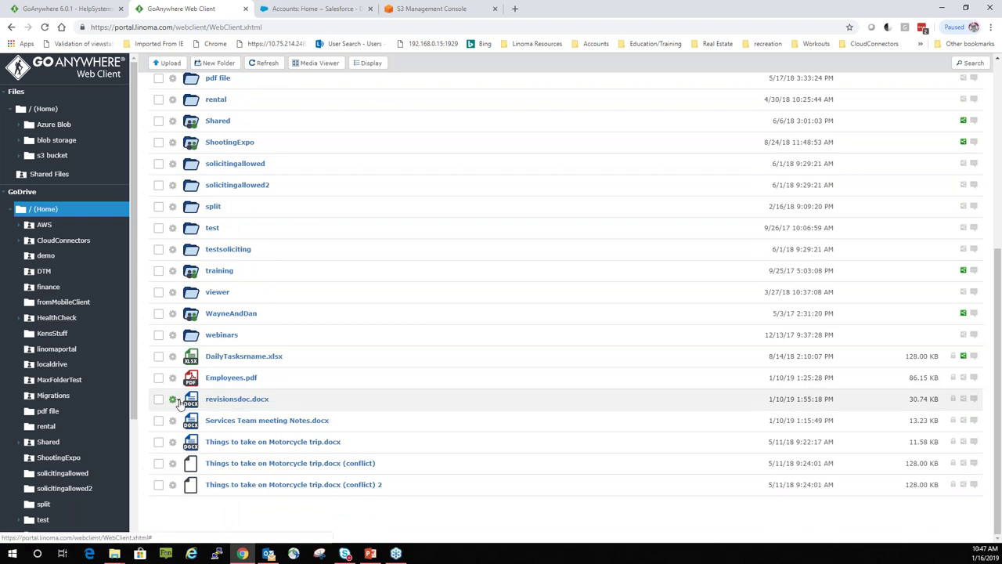
left_click(173, 398)
left_click(205, 501)
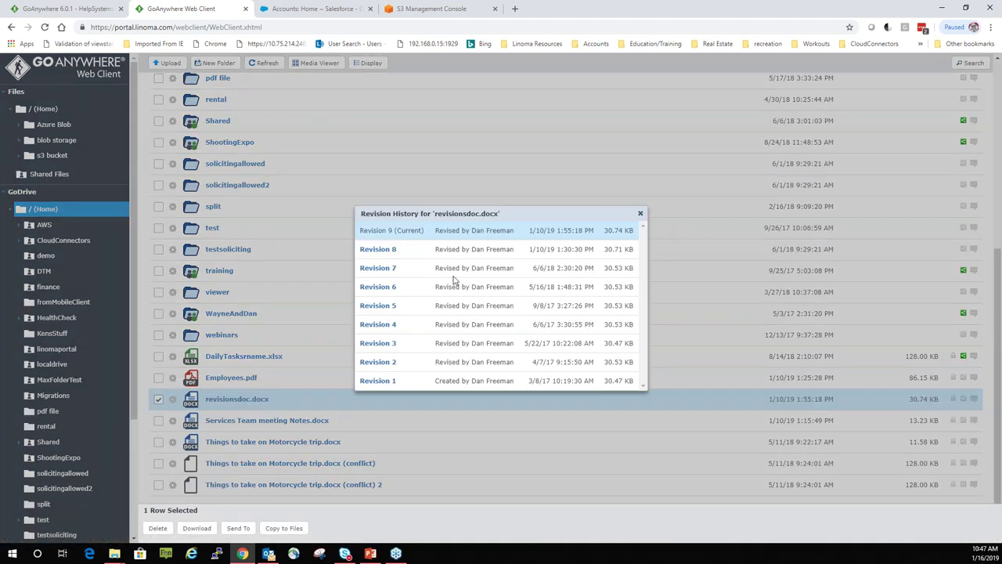
left_click(640, 213)
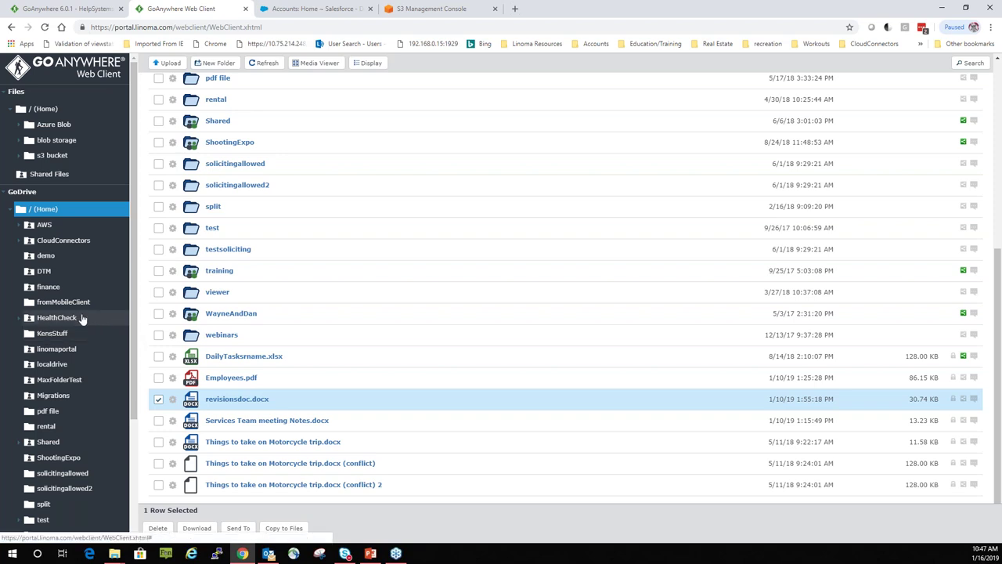
scroll(134, 399, "down", 1)
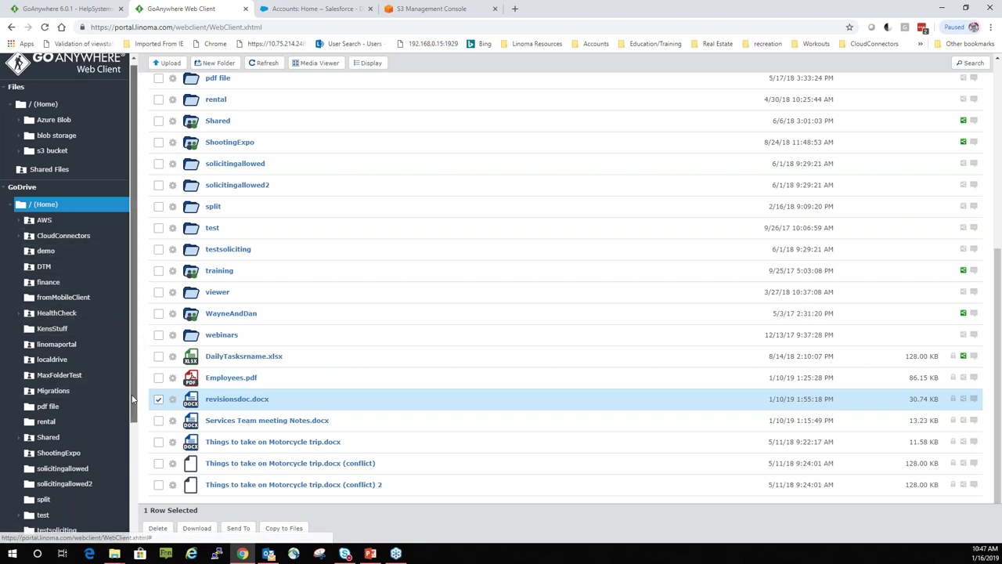
scroll(133, 399, "down", 4)
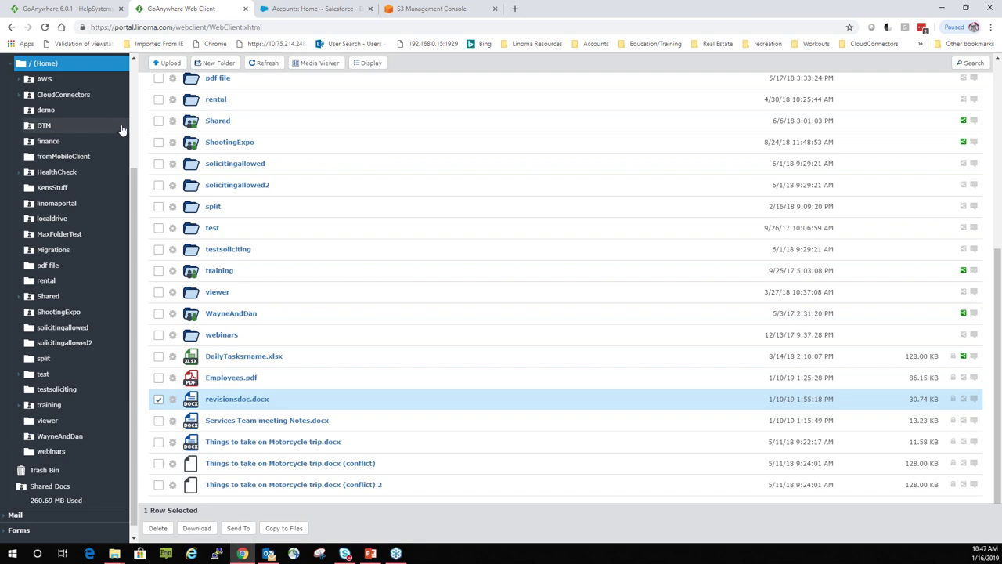
scroll(4, 140, "up", 2)
left_click(7, 123)
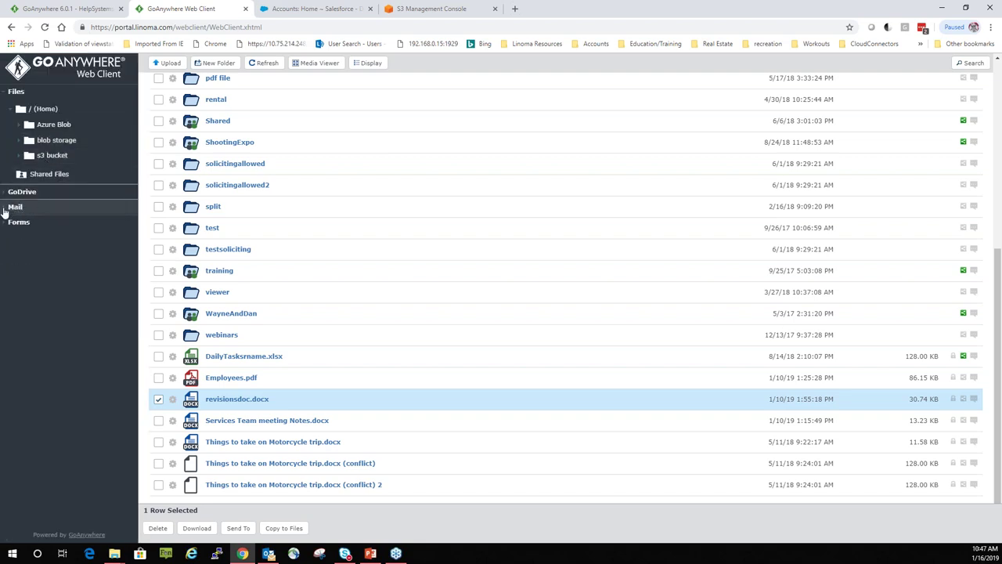
left_click(15, 207)
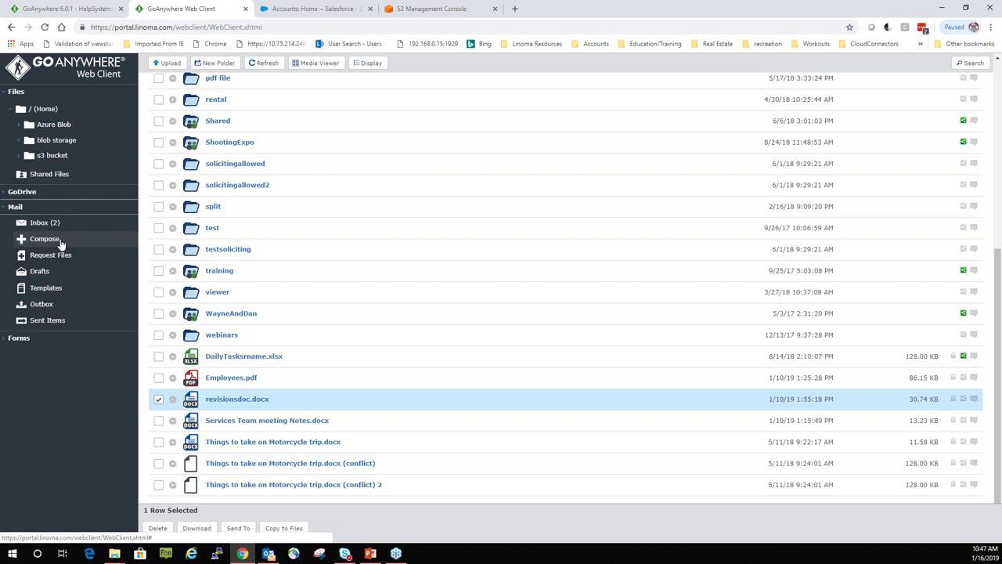
Drag customerdata.csv from Files (Home) onto Compose to start a Secure Mail with it attached.
left_click(48, 111)
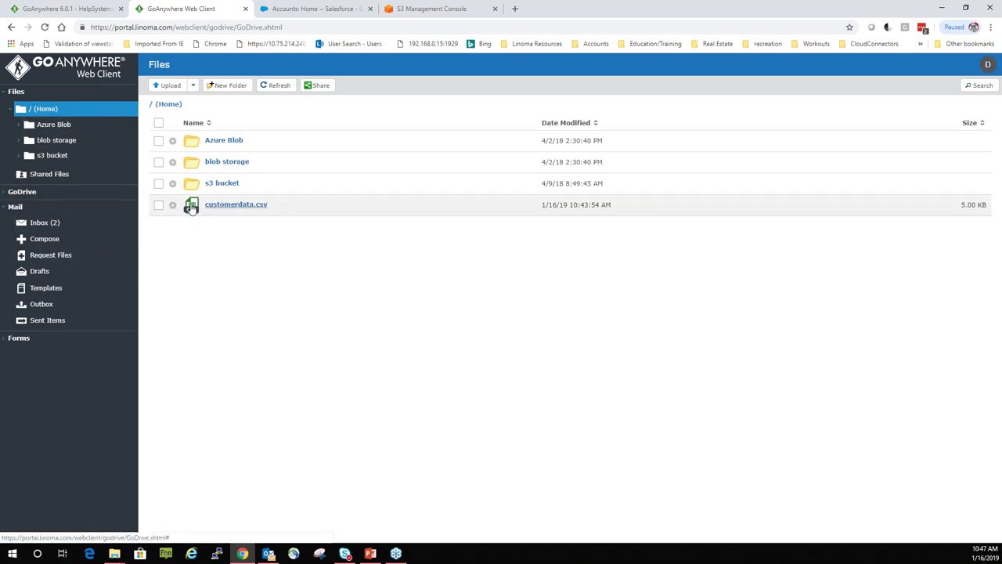
left_click_drag(191, 206, 41, 240)
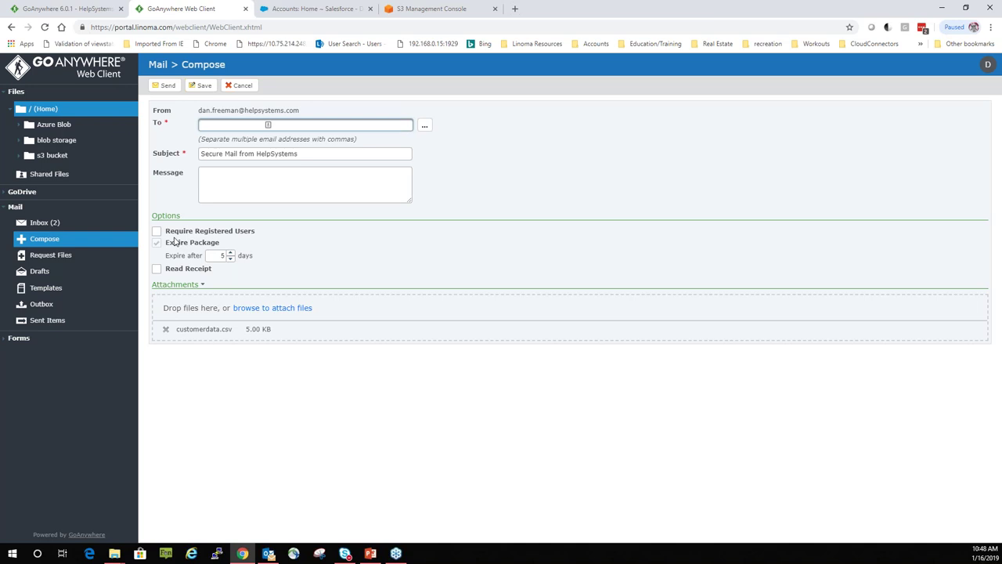
Submit the Helpdesk form with a name, the issue description, and customerdata.csv attached.
left_click(14, 339)
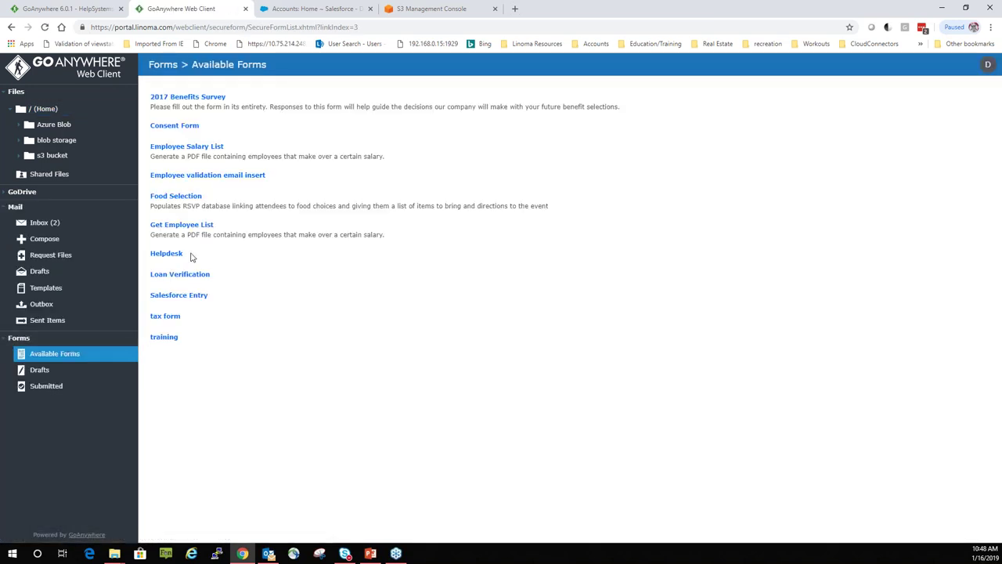
left_click(166, 257)
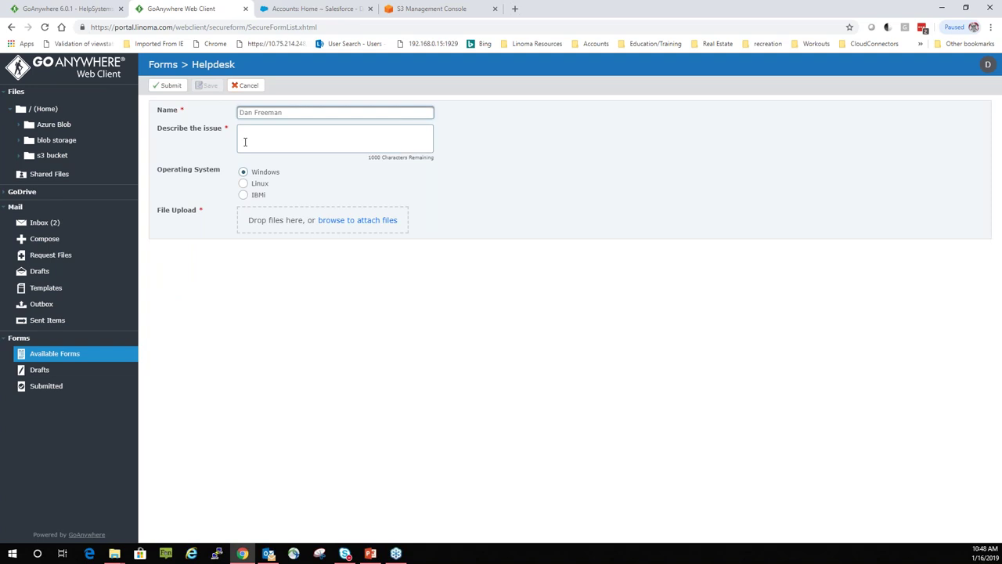
type("John Smith")
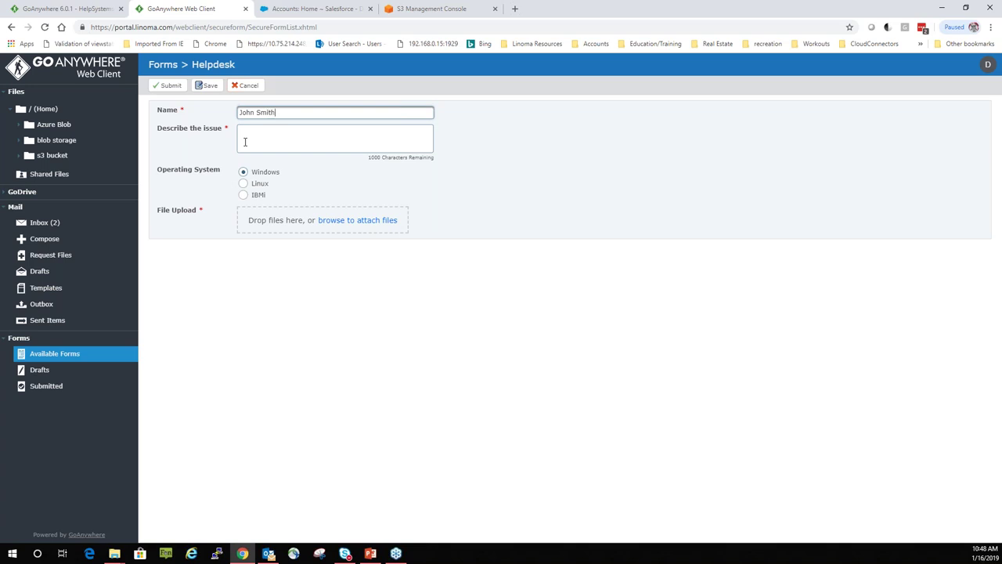
left_click(245, 142)
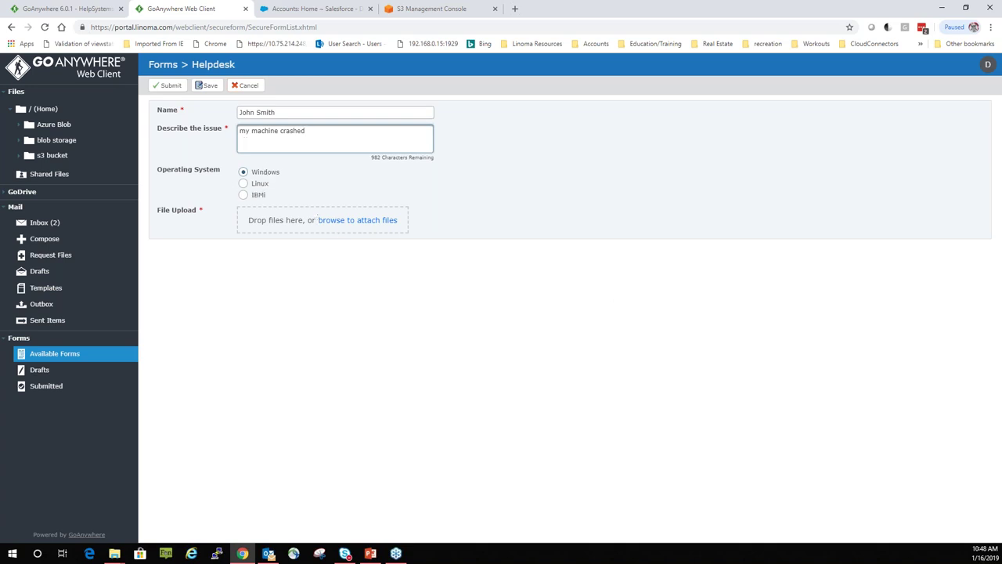
left_click_drag(946, 176, 303, 227)
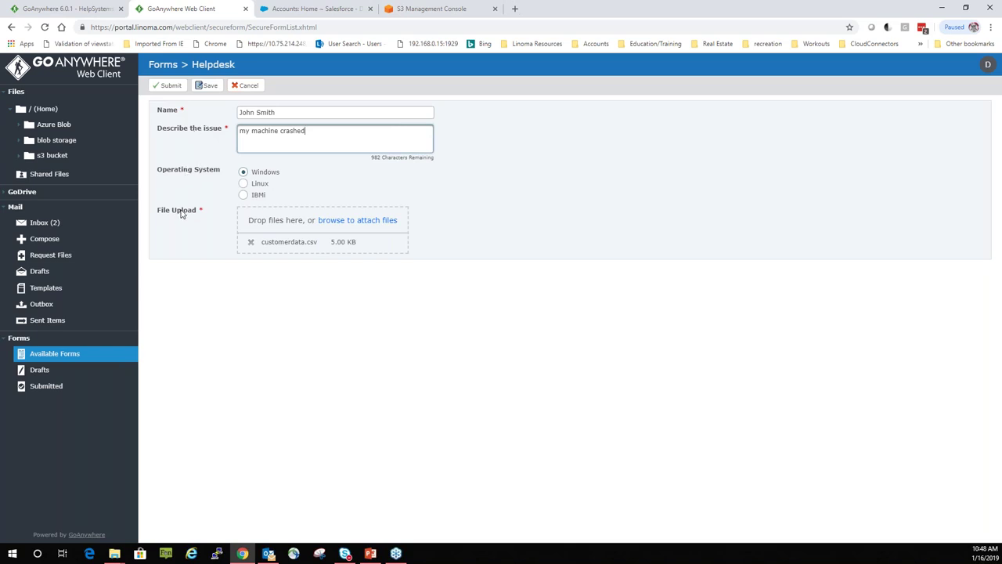
left_click(170, 86)
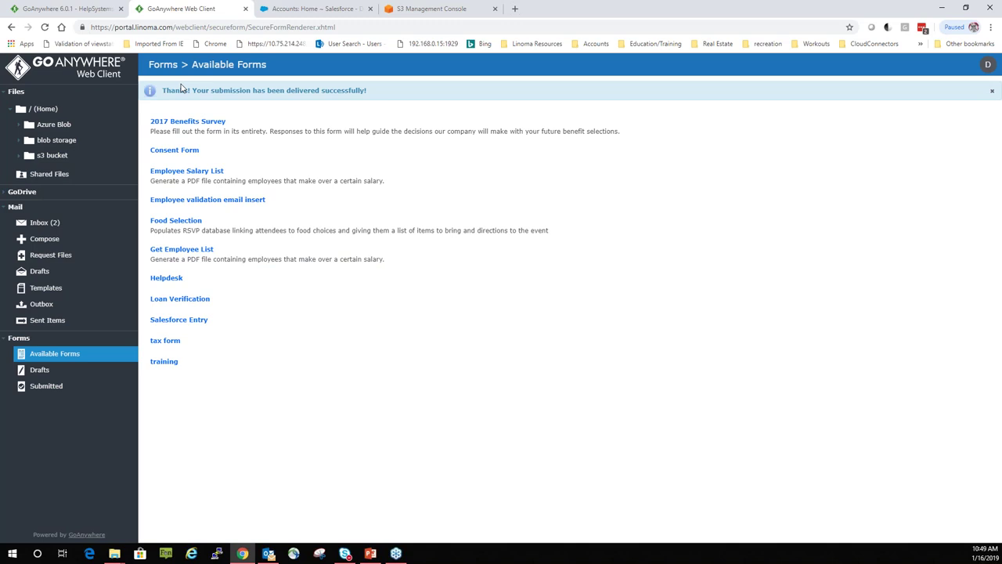
Open the Helpdesk Request project from the Secure Forms folder in Workflows > Projects.
left_click(109, 12)
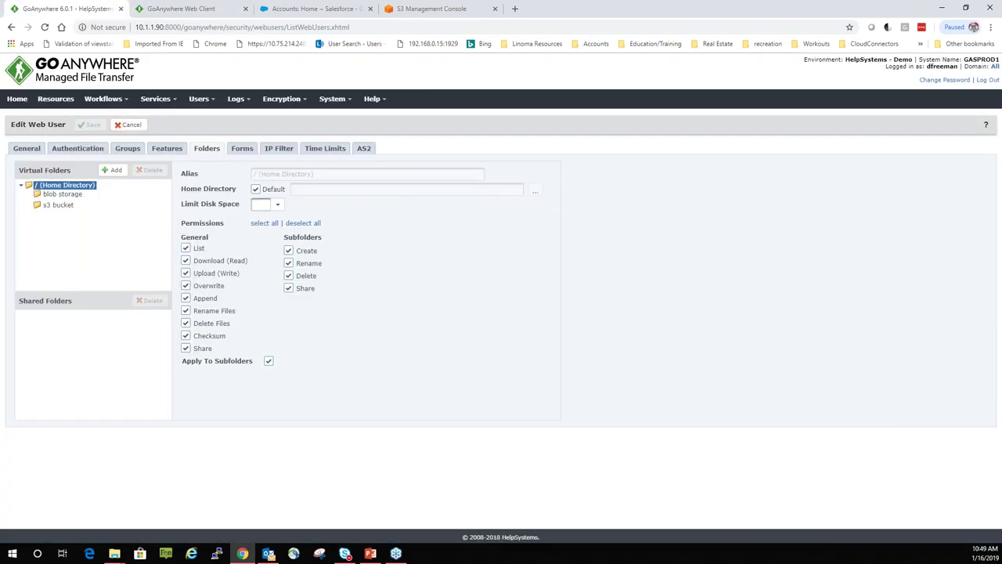
left_click(104, 100)
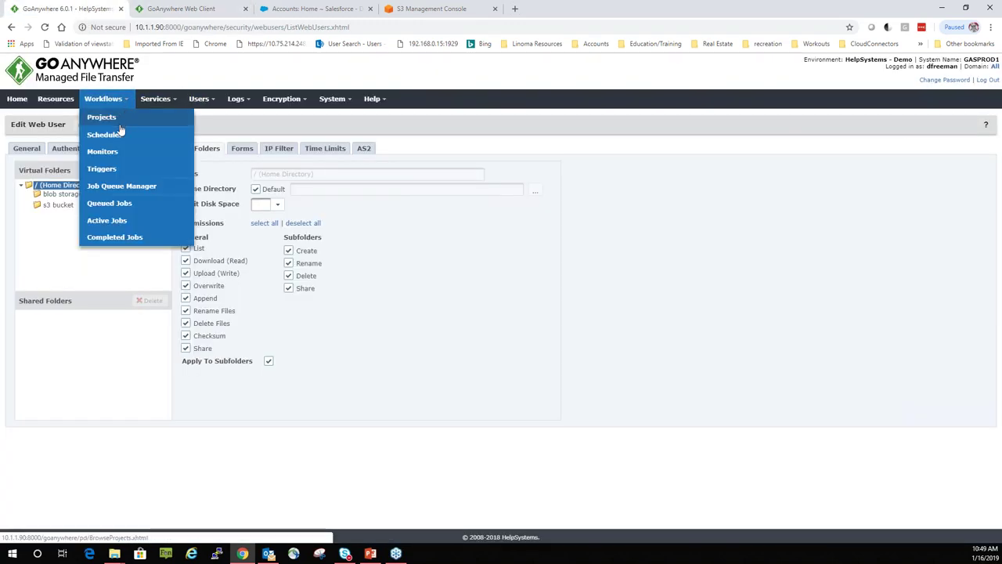
left_click(117, 122)
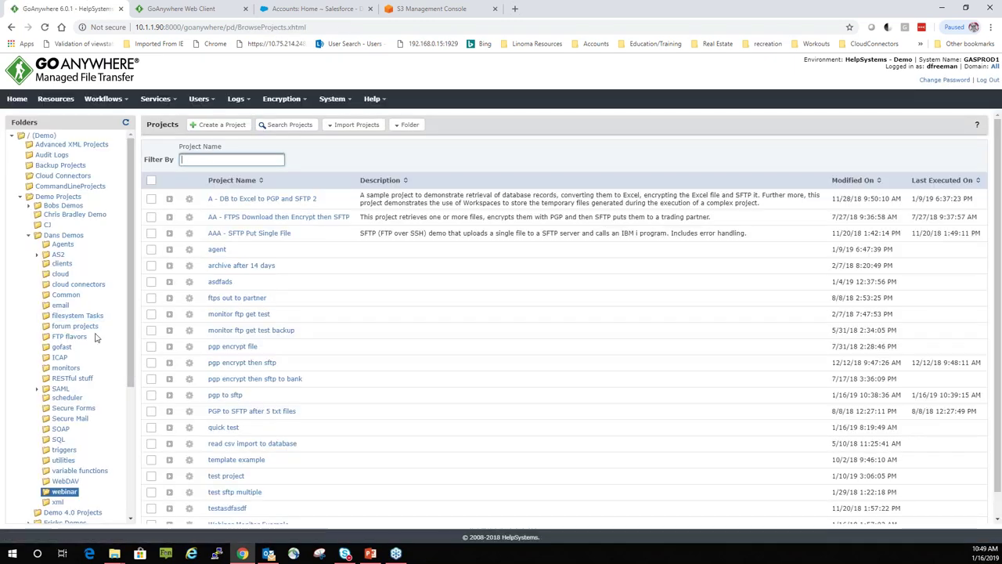
left_click(72, 408)
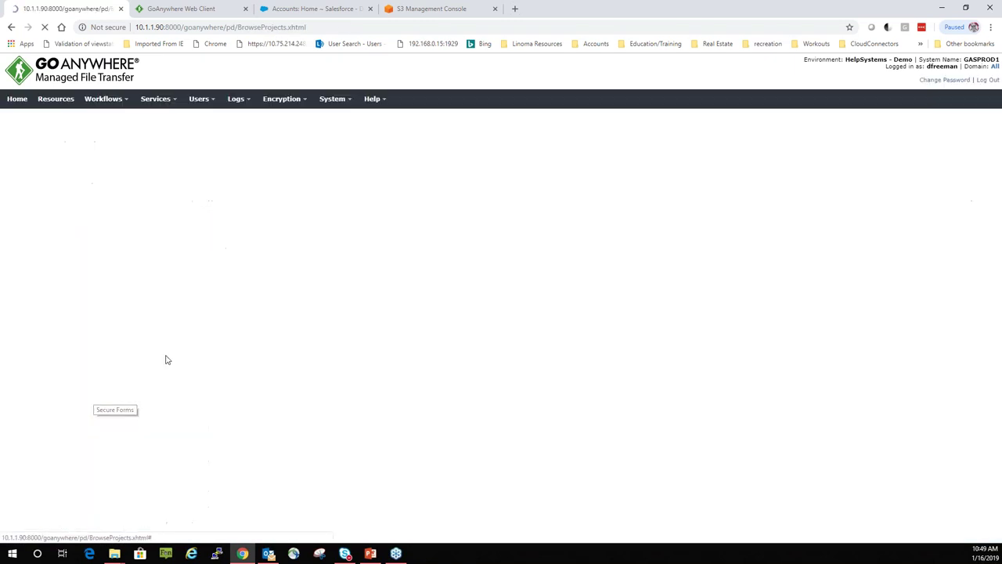
left_click(231, 263)
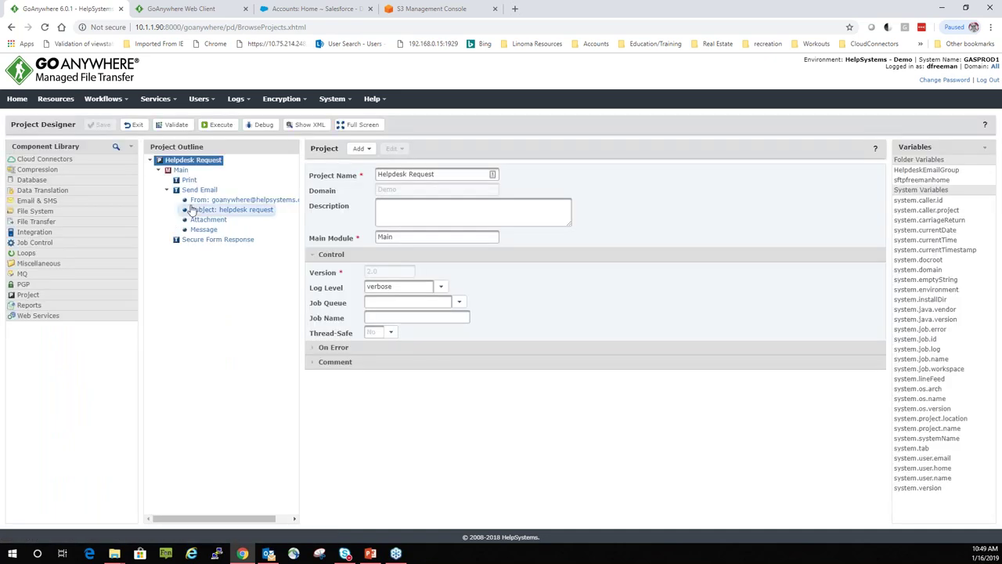
Inspect the Print, Send Email (${HelpdeskEmailGroup} recipient) and Attachment task settings.
left_click(189, 180)
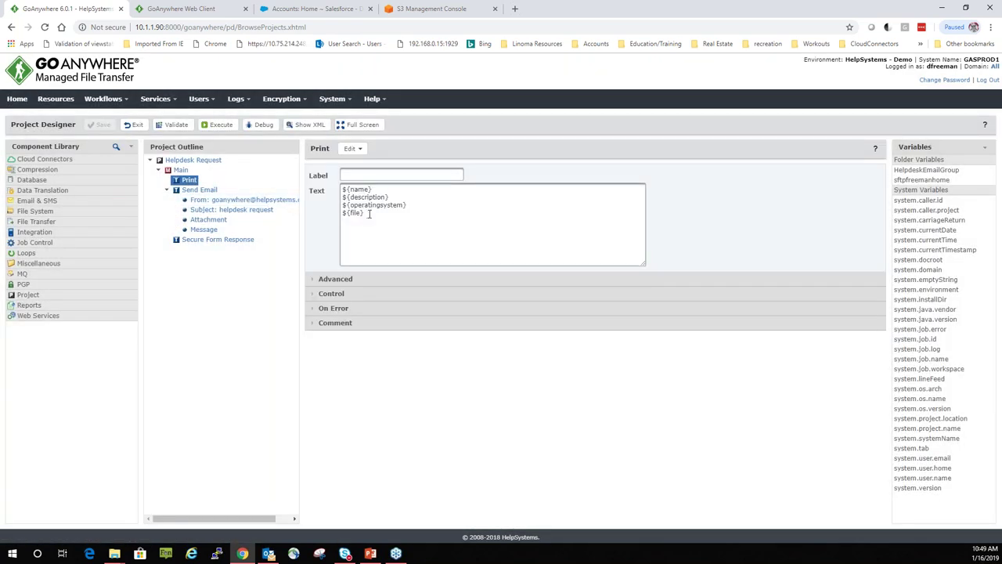
left_click_drag(369, 214, 342, 189)
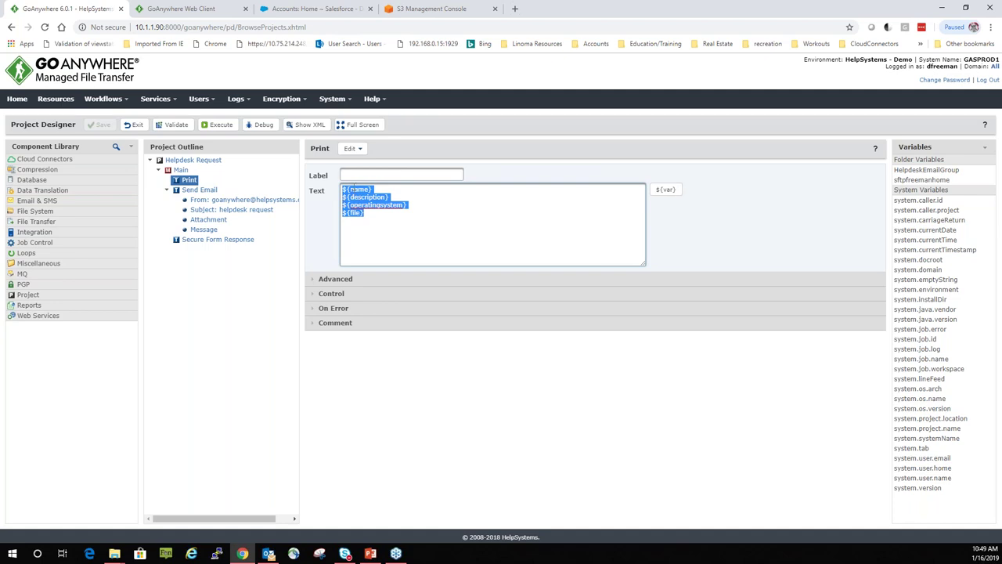
left_click(199, 189)
left_click(451, 220)
left_click_drag(451, 220, 343, 228)
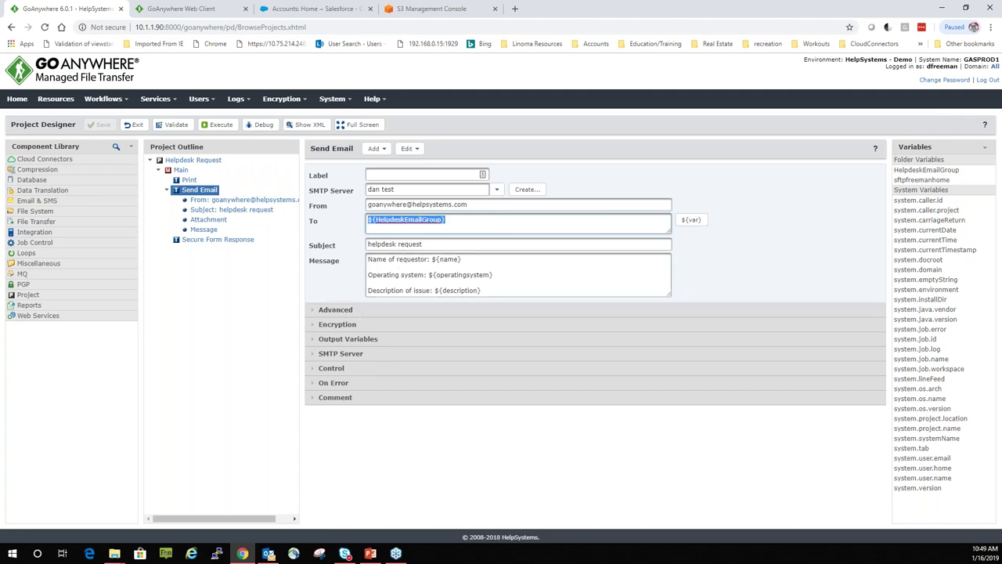
left_click(202, 224)
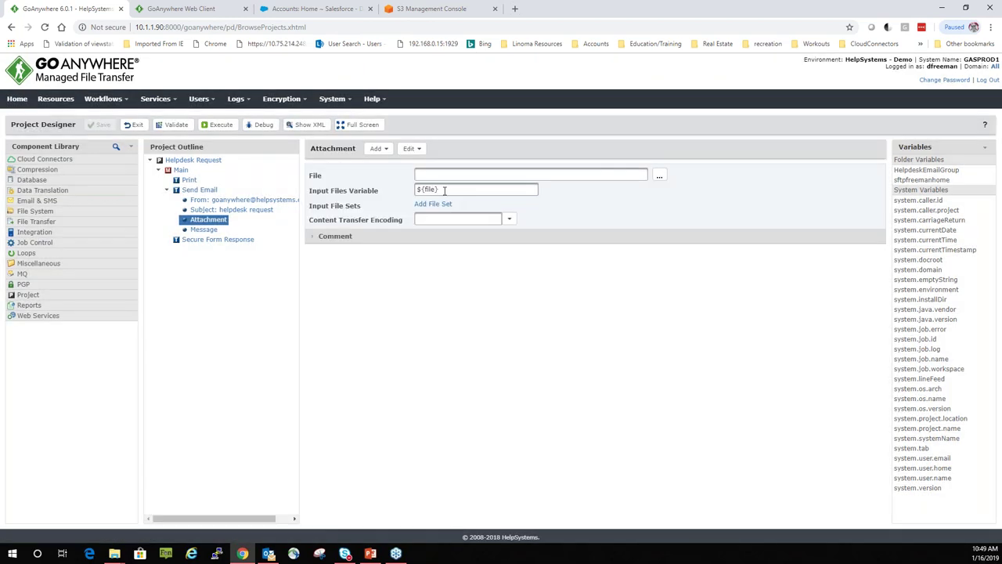
left_click(268, 554)
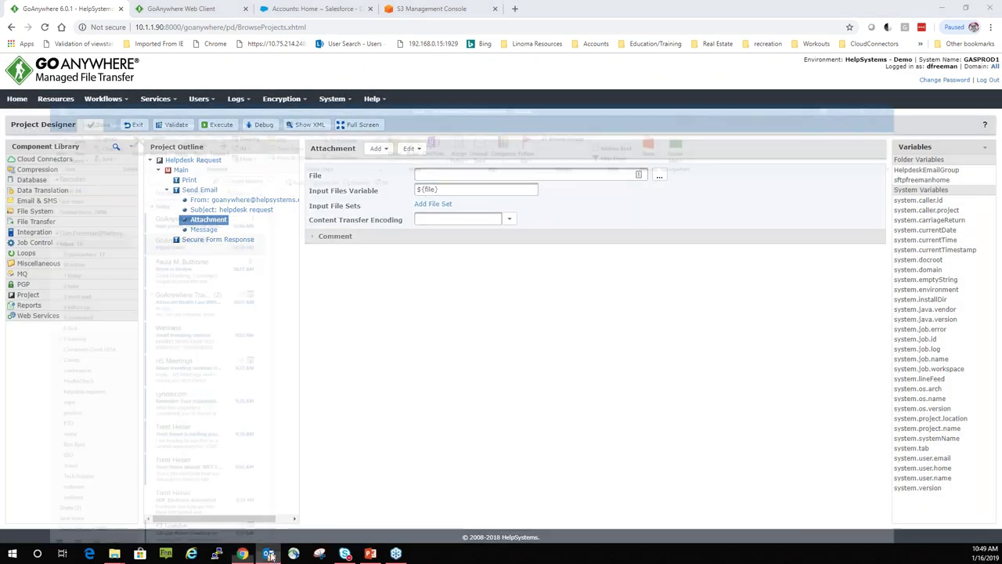
Check the helpdesk request email with customerdata.csv in the 0 goanywhere folder, then minimize Outlook.
left_click(41, 179)
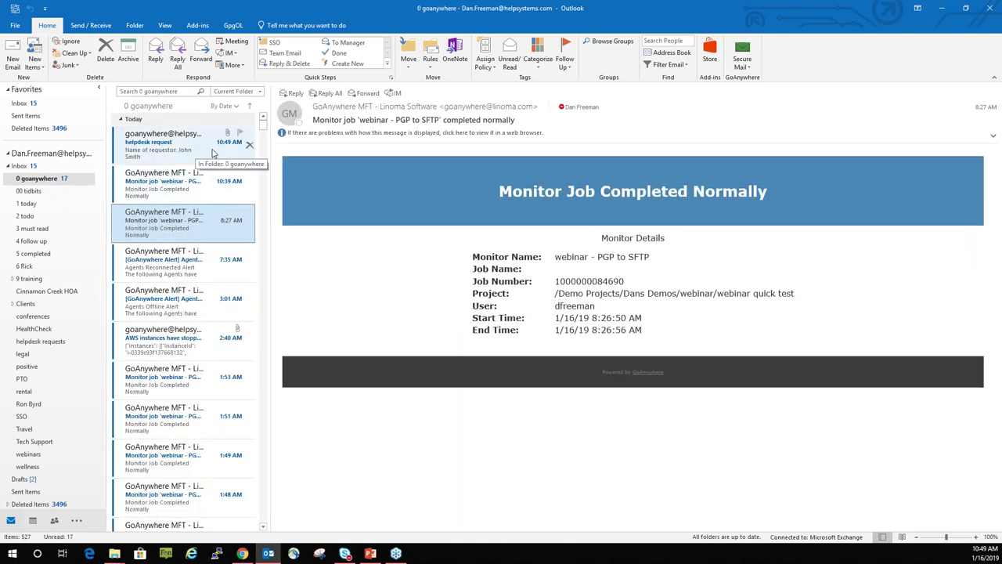
left_click(188, 155)
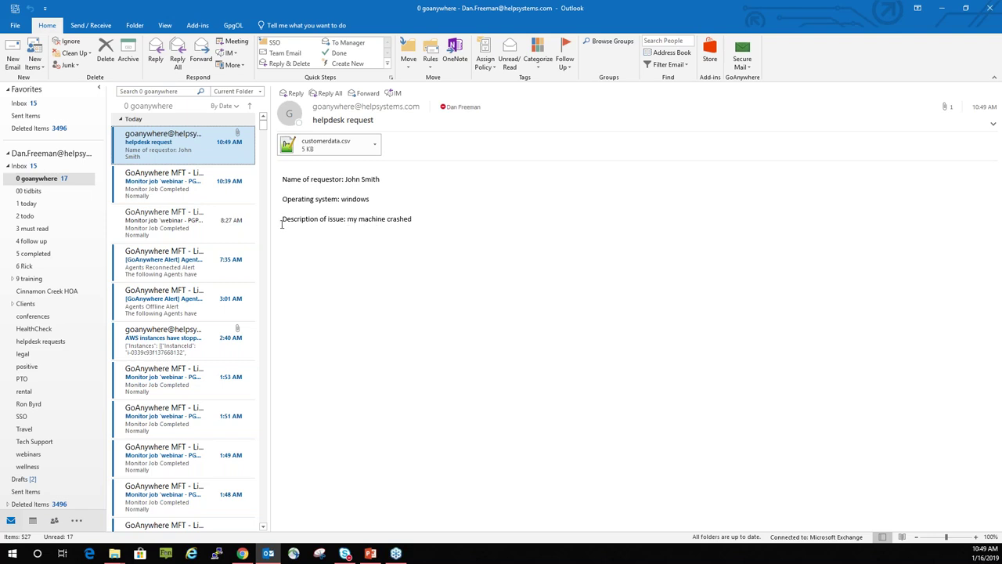
left_click(31, 168)
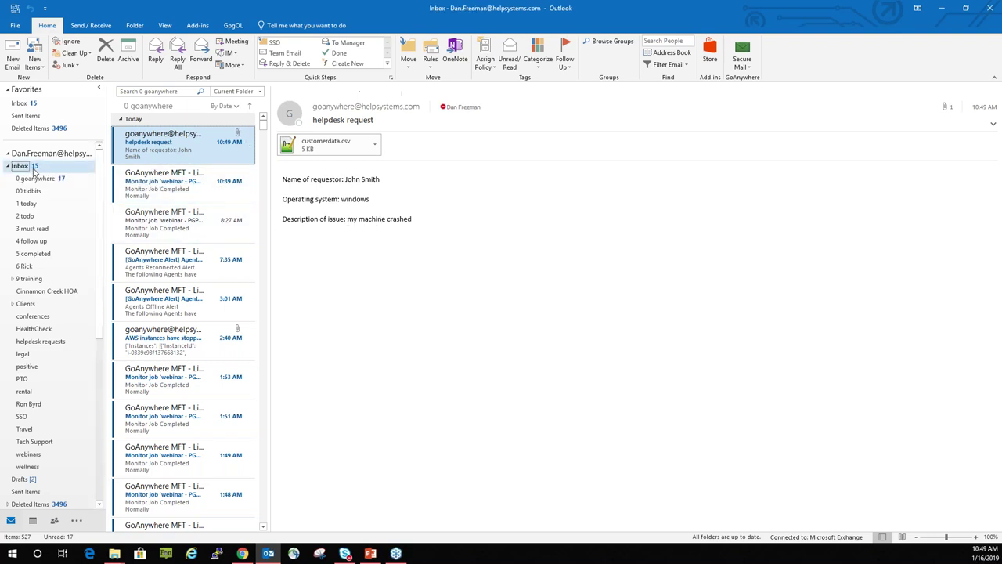
left_click(942, 8)
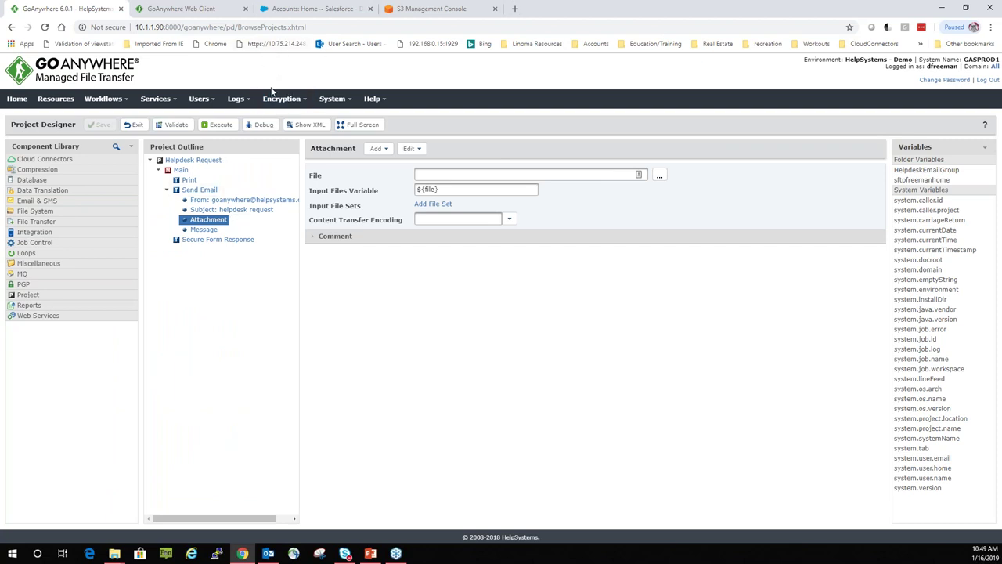
Trace the HTTPS upload from Audit Logs through the Trigger Log to Completed Jobs.
left_click(240, 100)
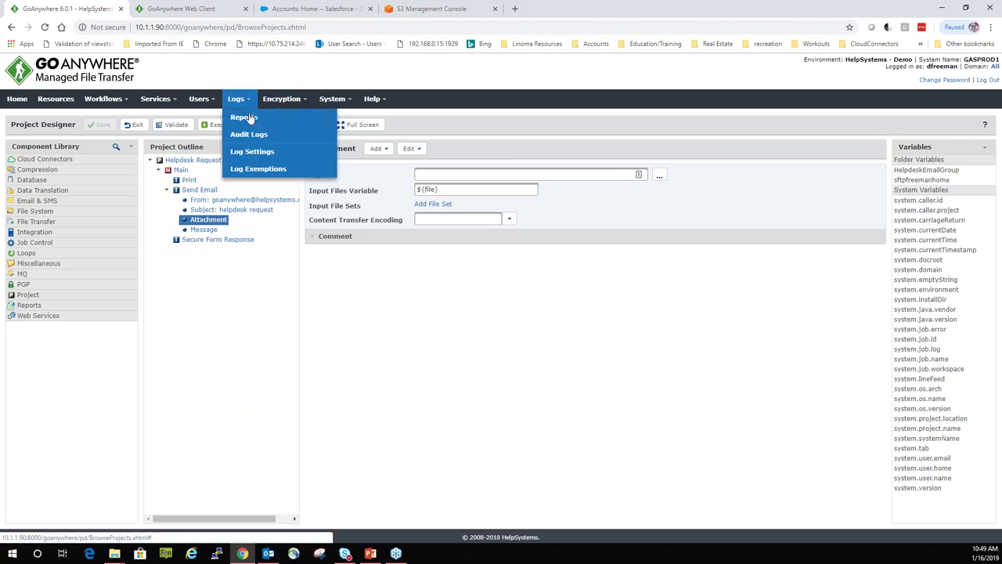
left_click(258, 134)
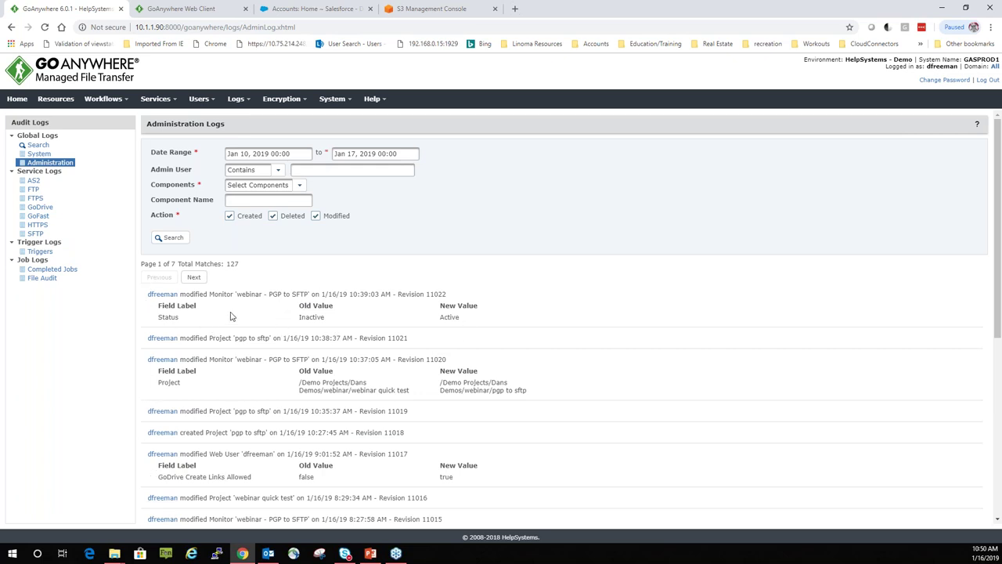
left_click(37, 225)
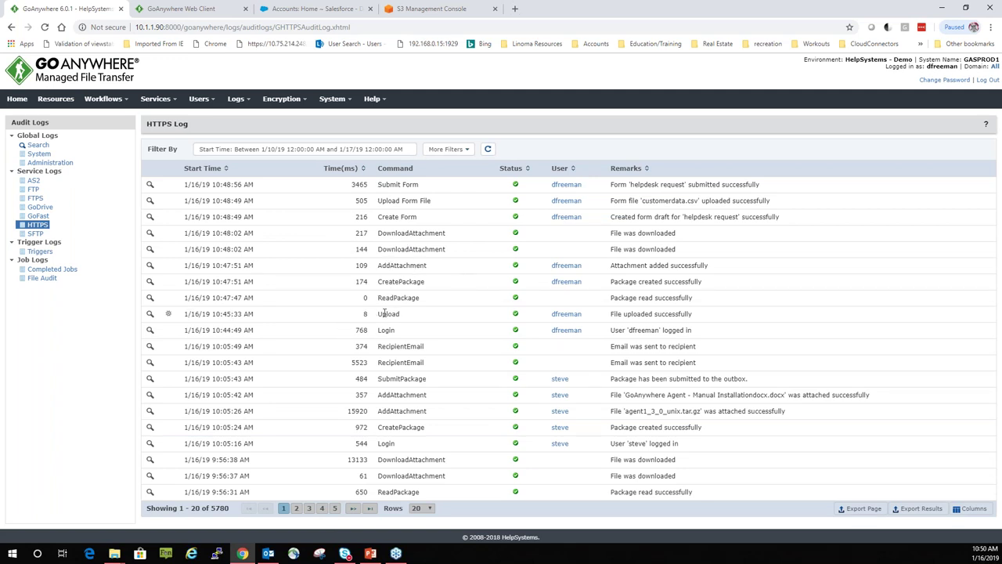
left_click(169, 316)
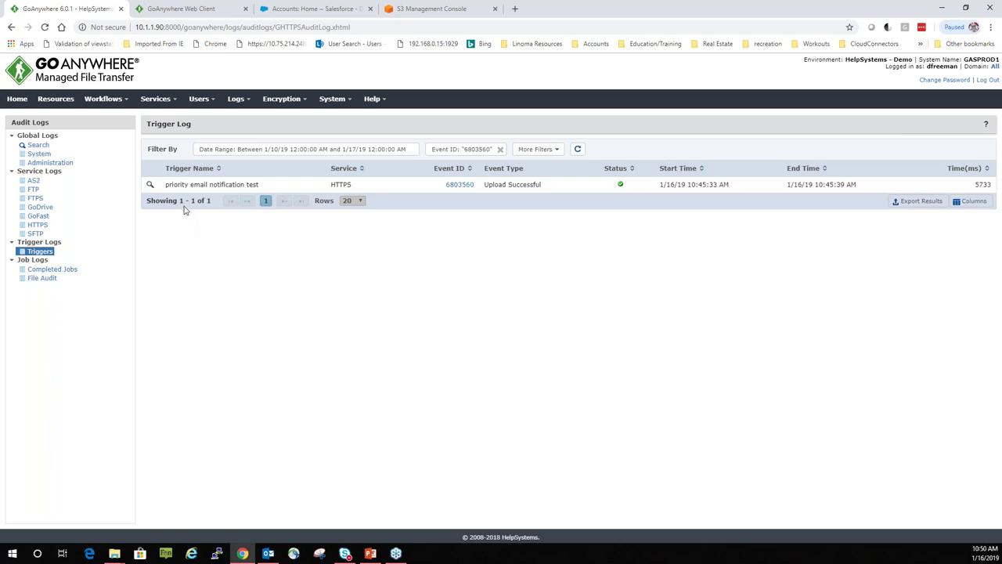
left_click(38, 254)
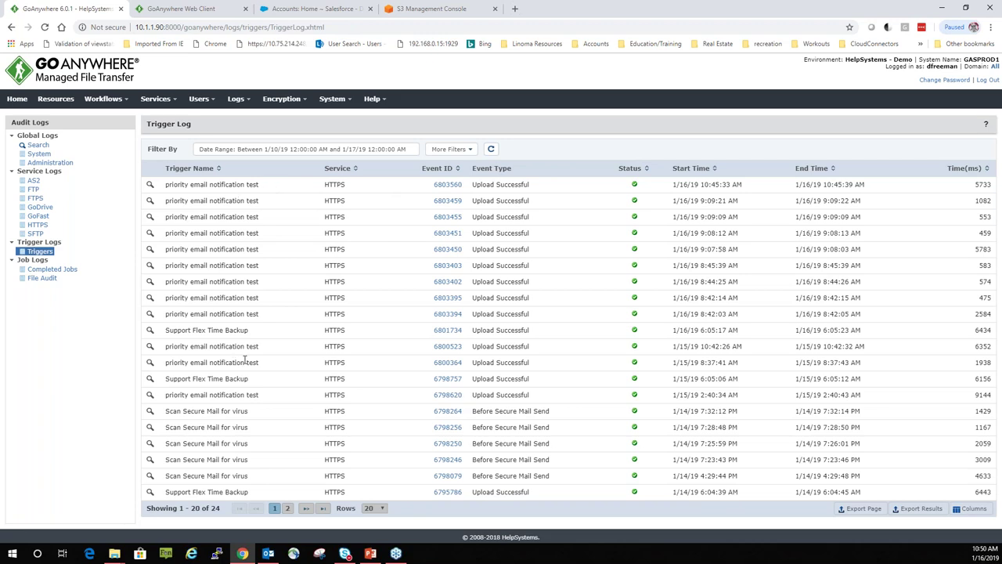
left_click(52, 270)
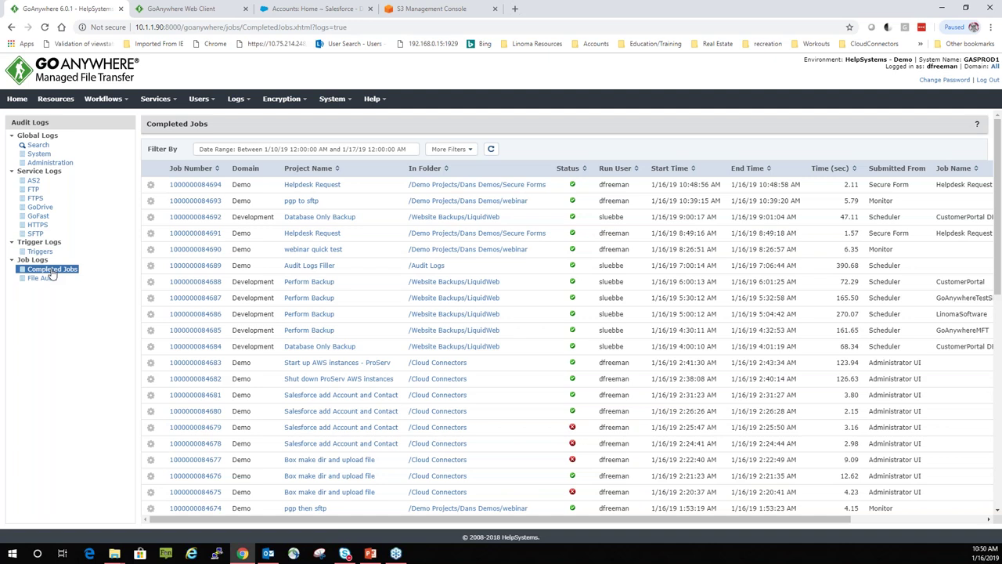
mouse_move(103, 99)
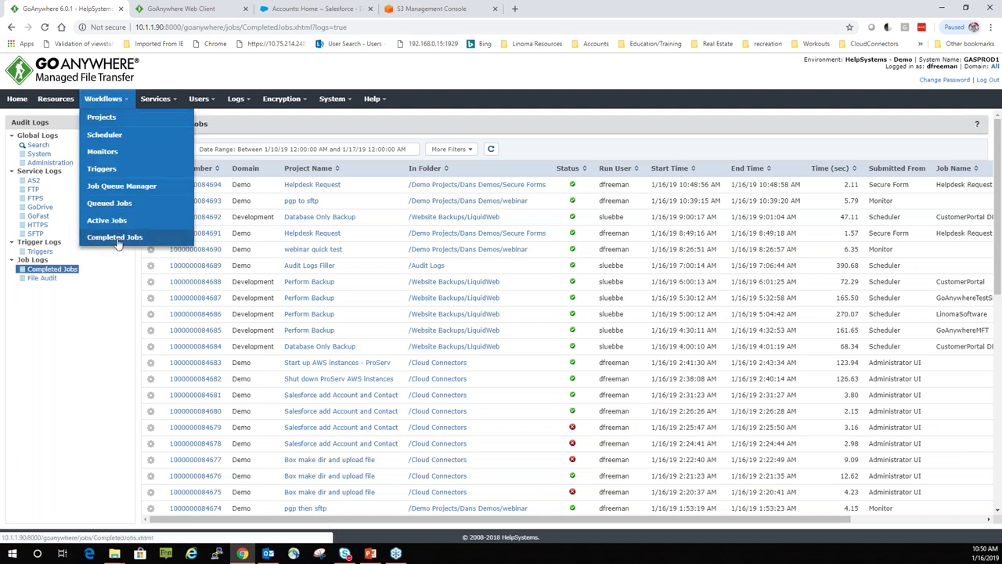
left_click(193, 188)
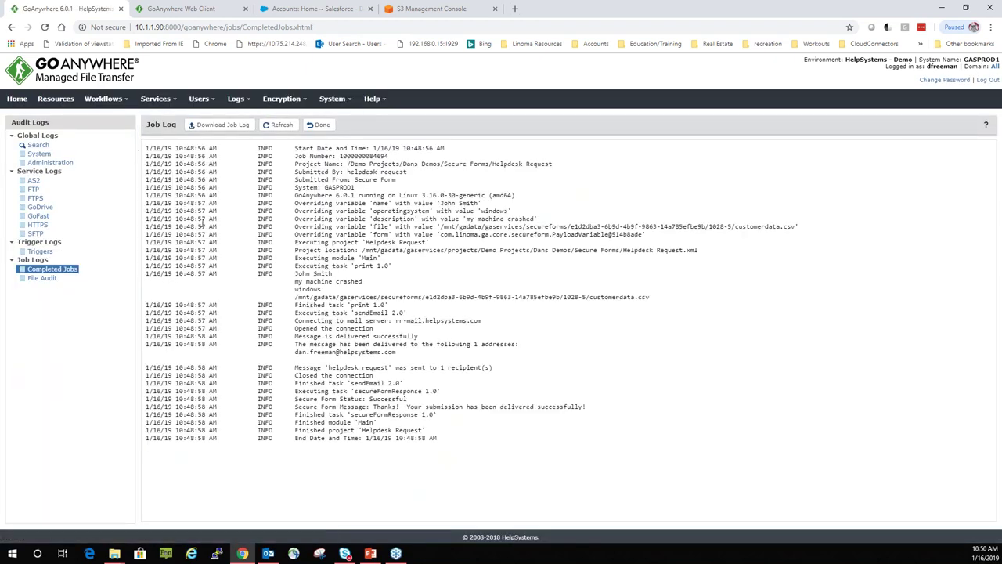
left_click(42, 279)
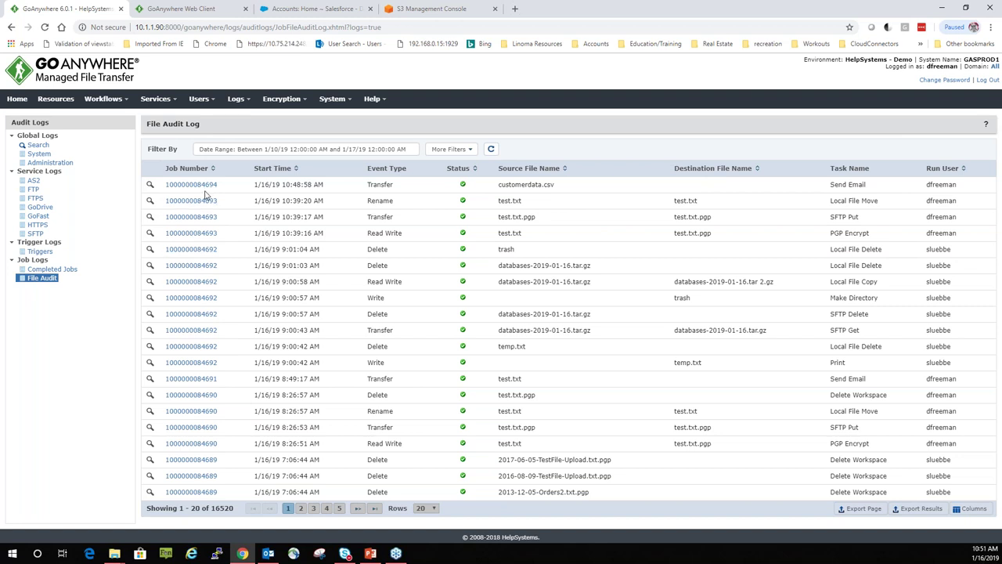
mouse_move(236, 99)
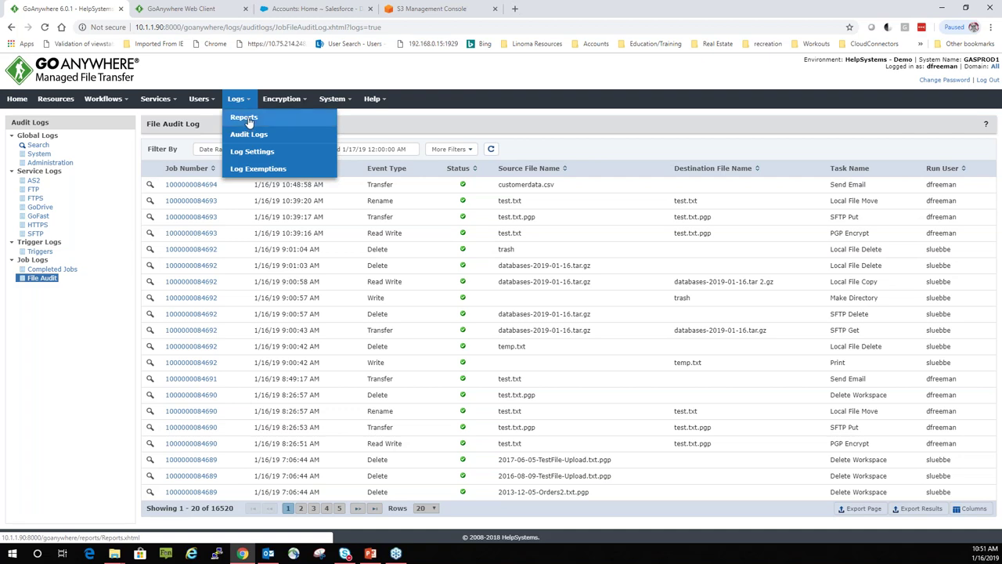
Run the Security Settings Audit report from Logs > Reports as a PDF.
left_click(247, 119)
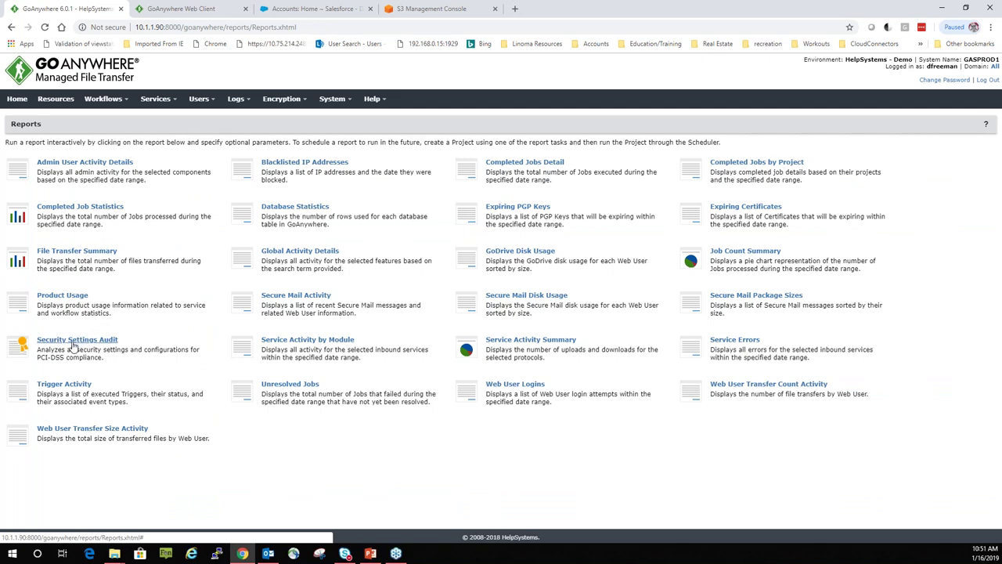
left_click(76, 344)
left_click(539, 328)
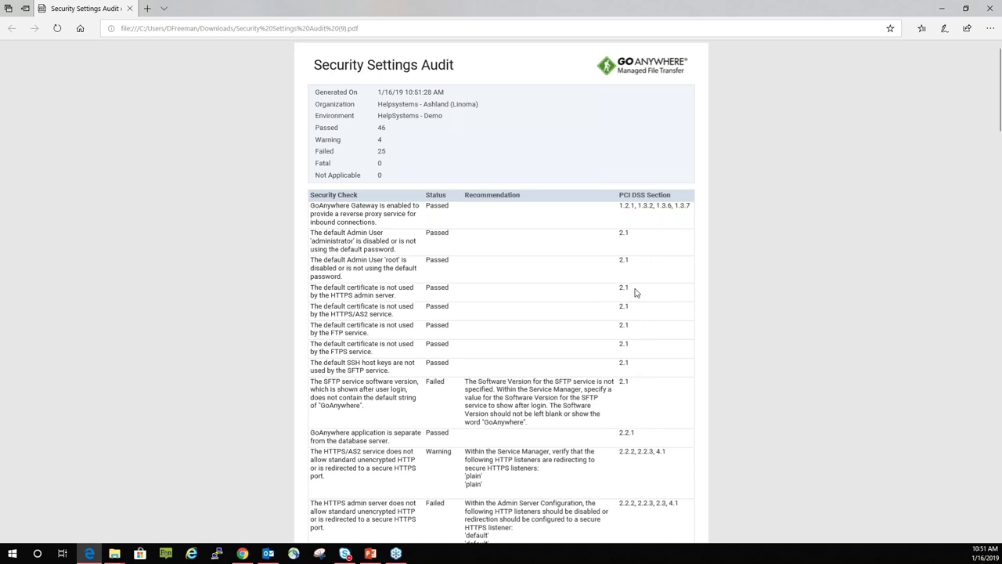
Close the audit PDF, then run, read and close the two-page Product Usage report.
left_click(989, 10)
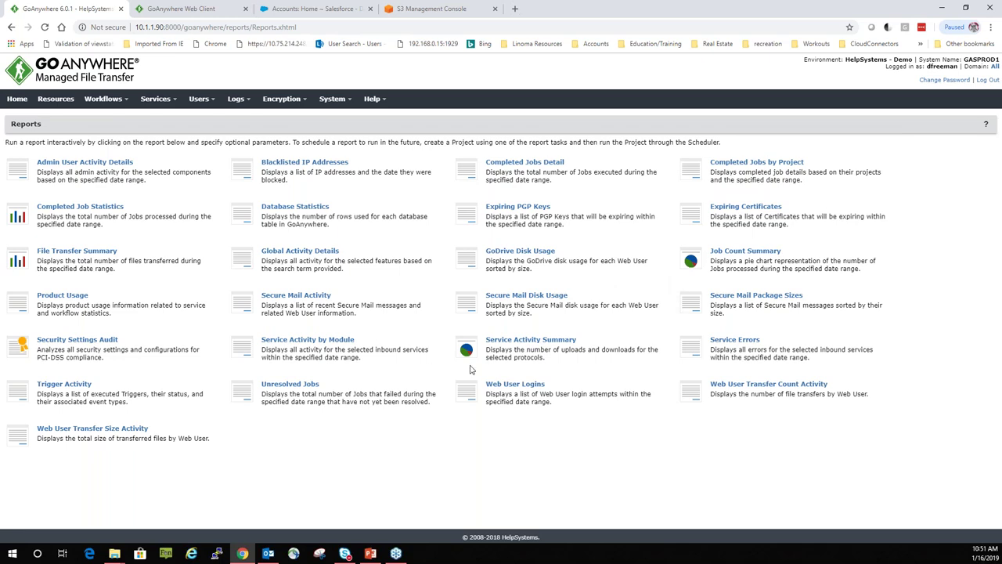
left_click(71, 298)
left_click(508, 328)
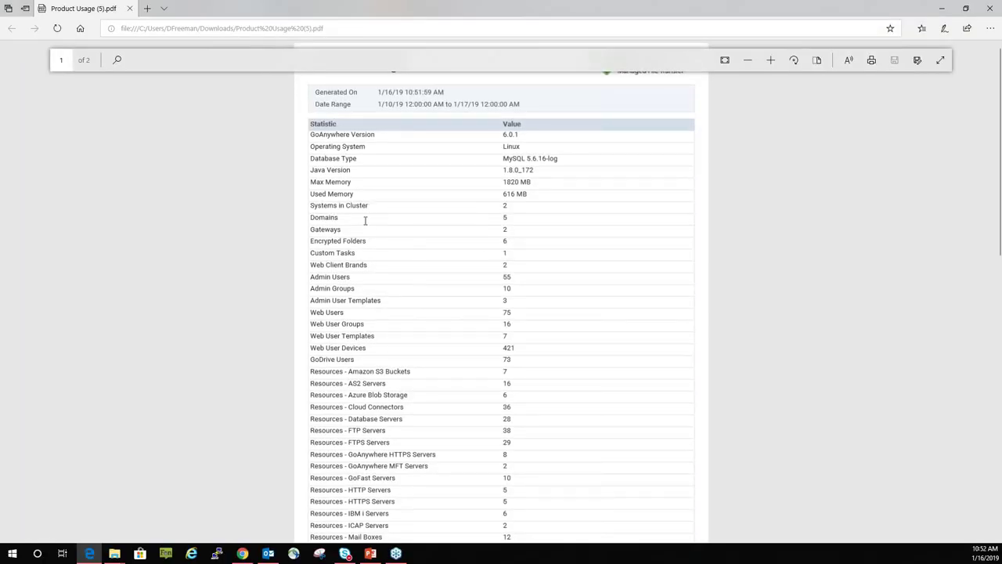
scroll(487, 321, "down", 4)
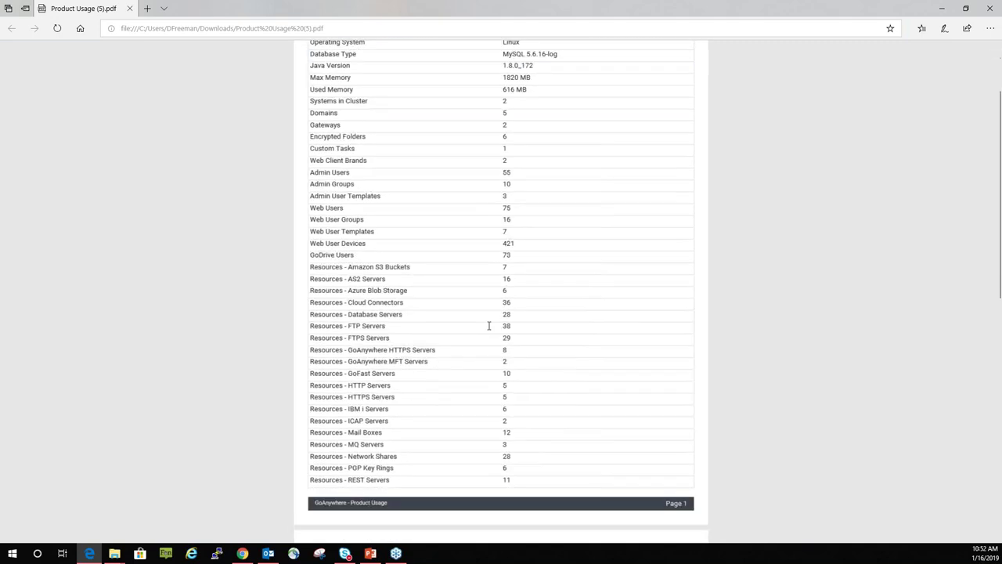
scroll(468, 302, "down", 5)
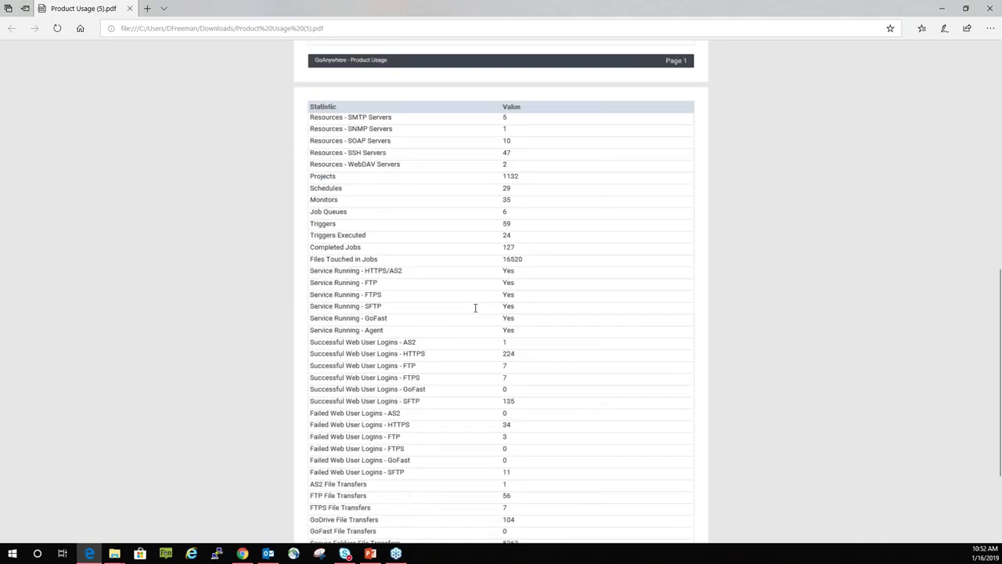
scroll(367, 410, "up", 1)
scroll(367, 410, "down", 1)
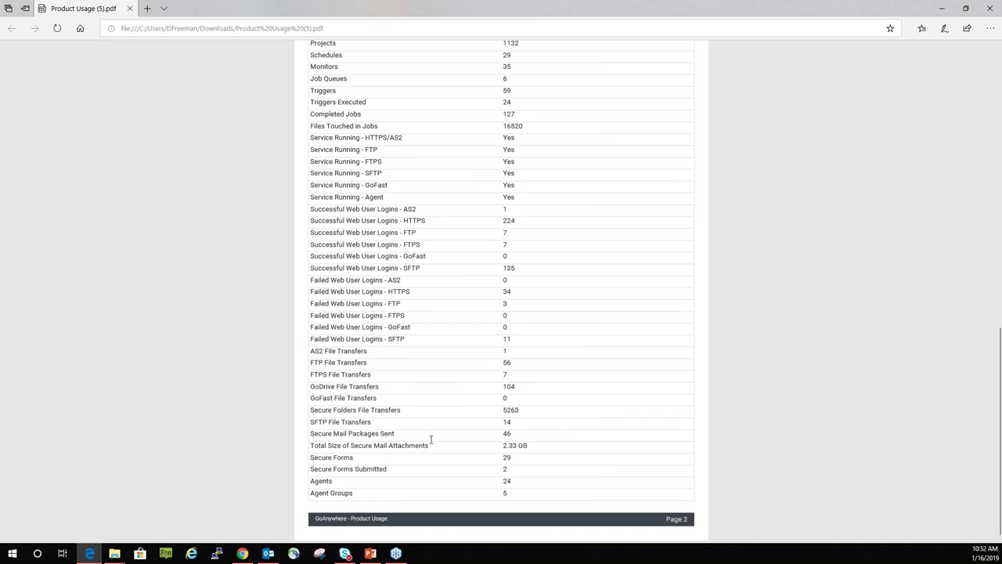
scroll(512, 172, "up", 10)
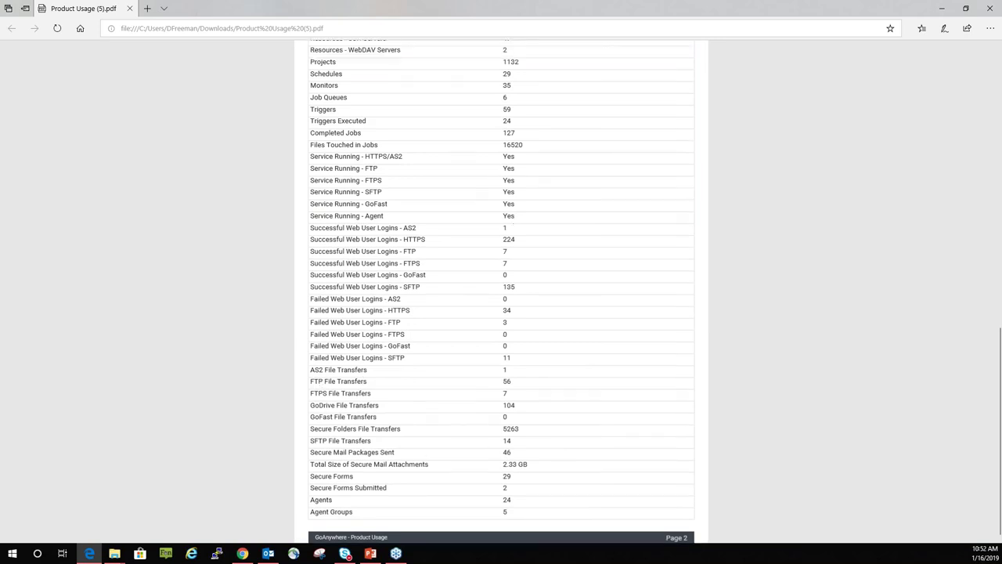
left_click(990, 8)
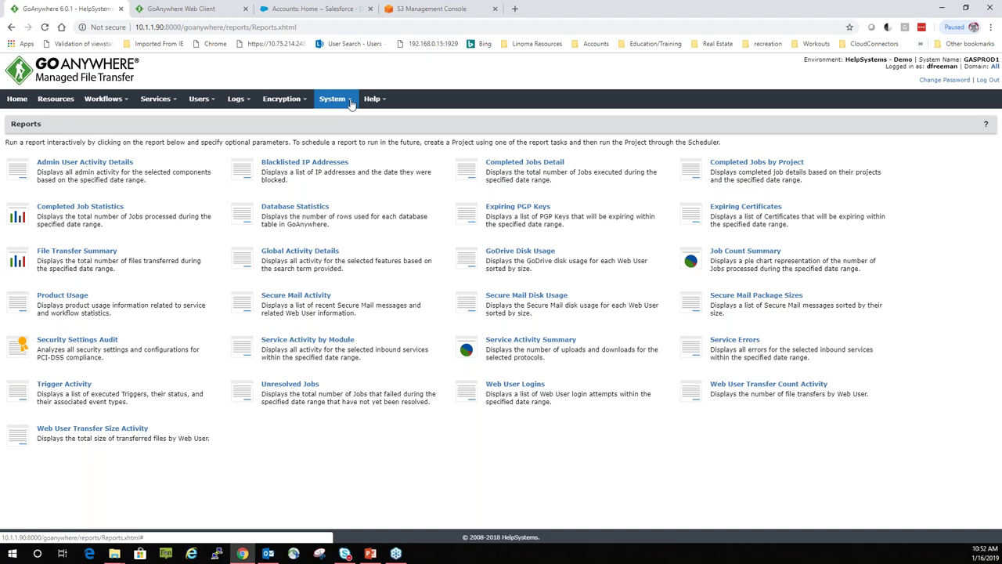
Open the System menu in the GoAnywhere navigation bar.
left_click(350, 103)
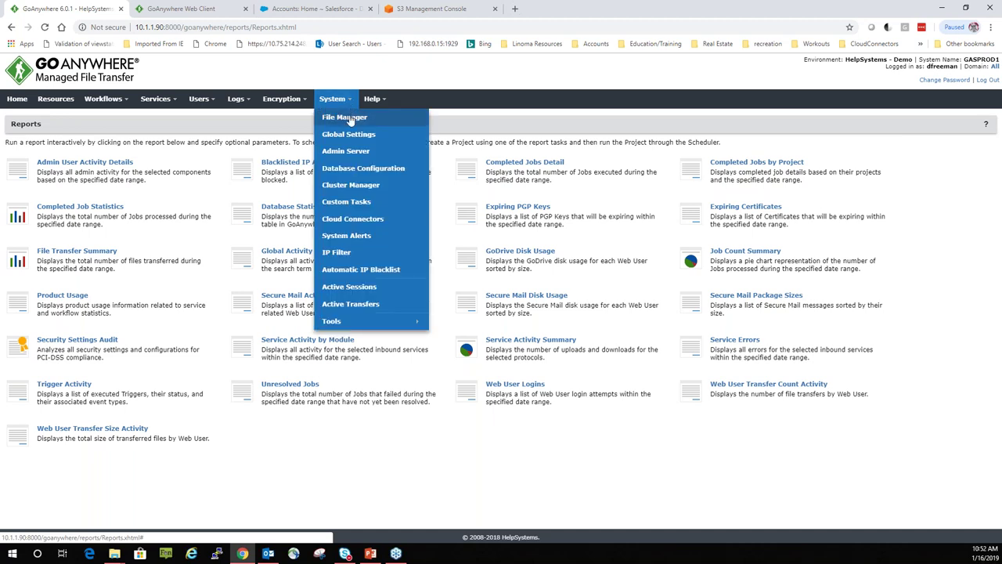
Browse the connector marketplace from Amazon CloudTrail to SharePoint Online, then close it.
left_click(363, 222)
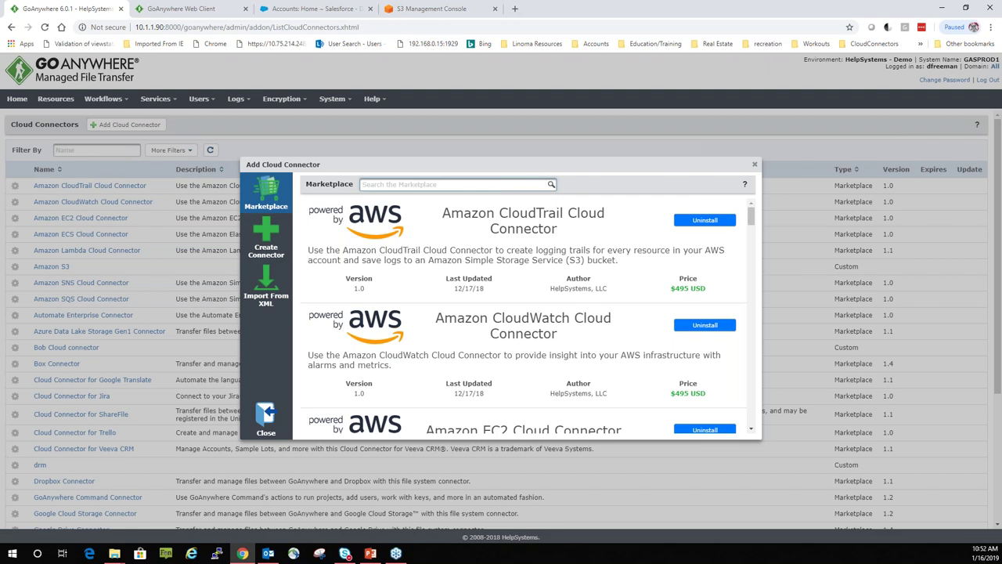
scroll(429, 260, "down", 2)
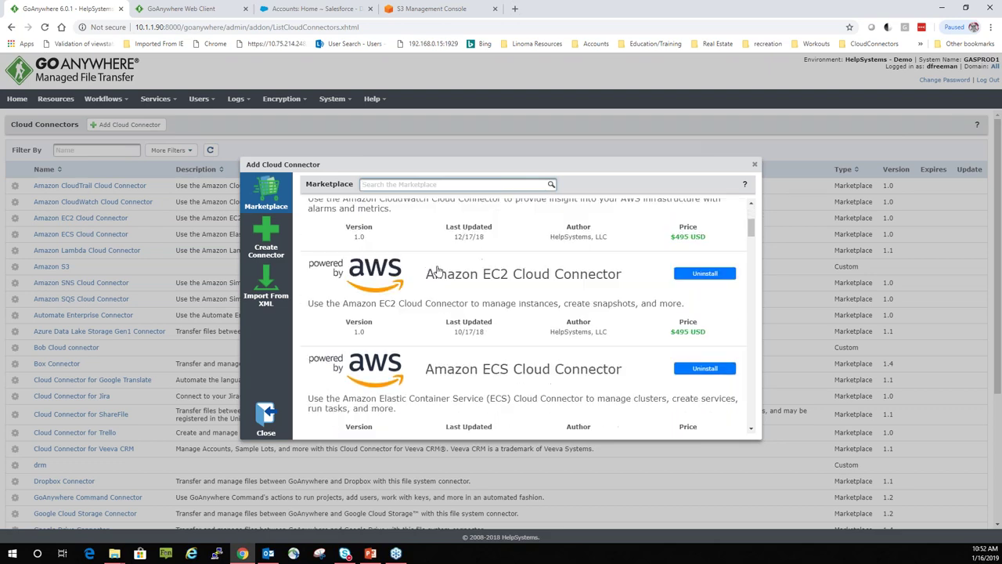
scroll(375, 294, "down", 4)
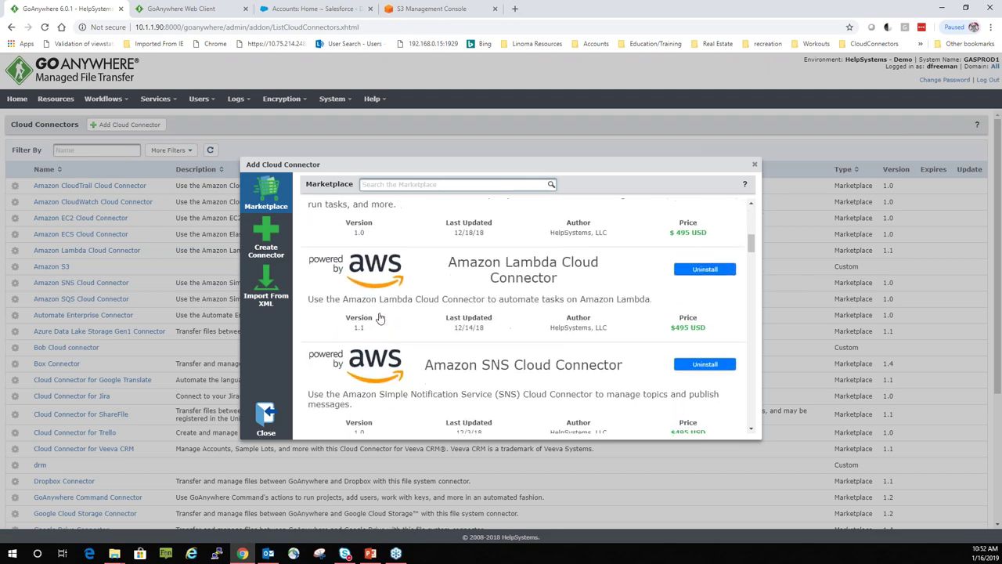
scroll(378, 306, "down", 6)
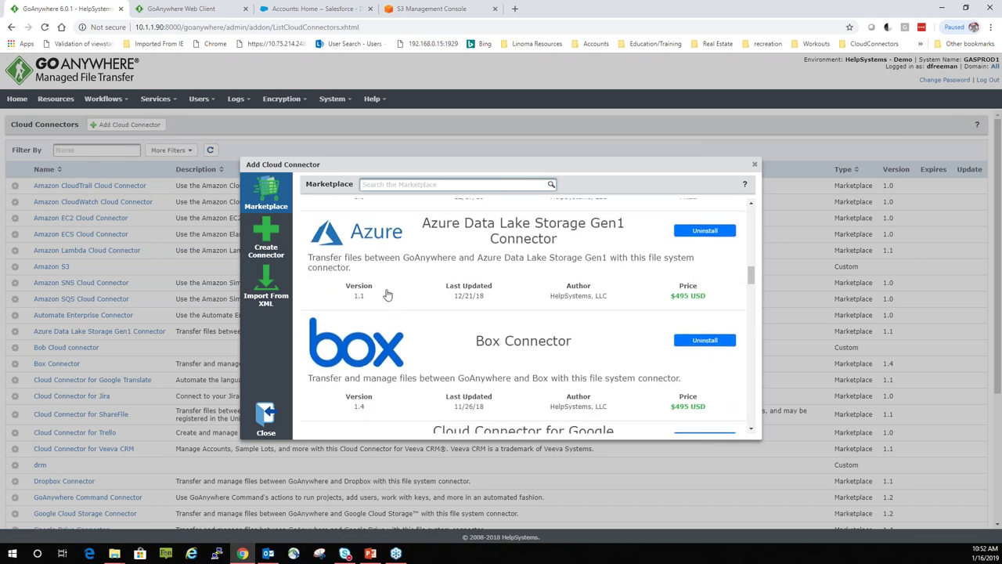
scroll(384, 304, "down", 8)
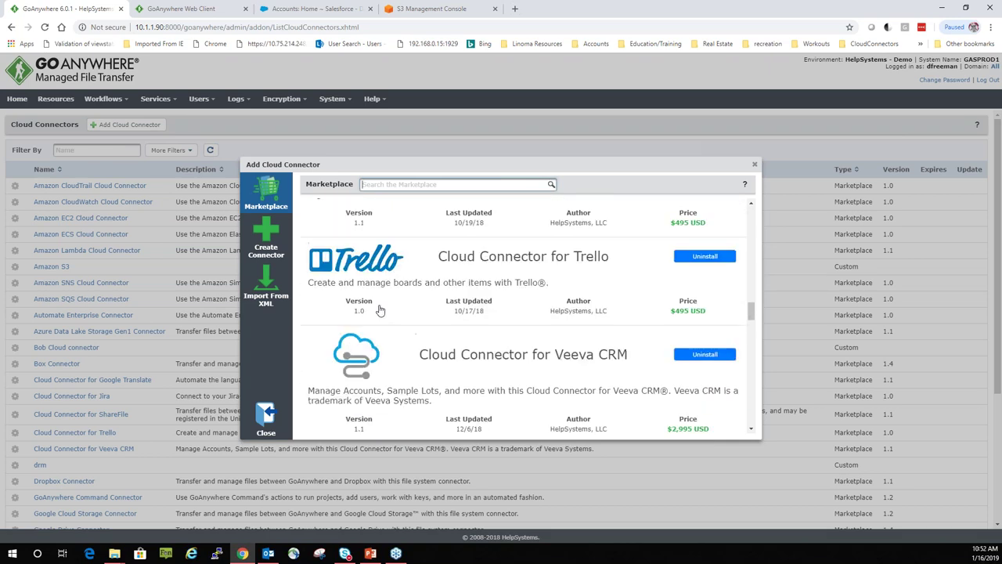
scroll(384, 309, "down", 8)
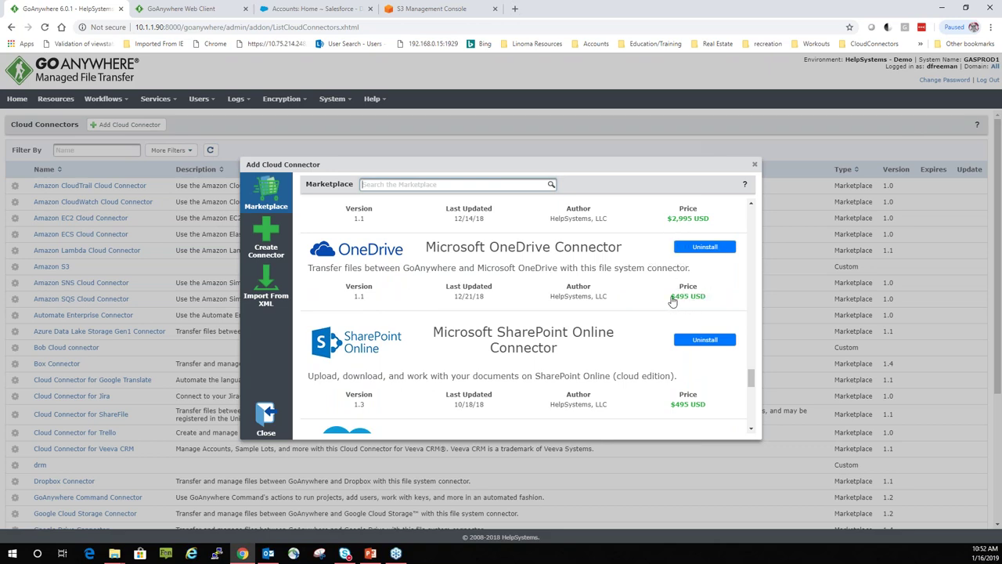
left_click(755, 165)
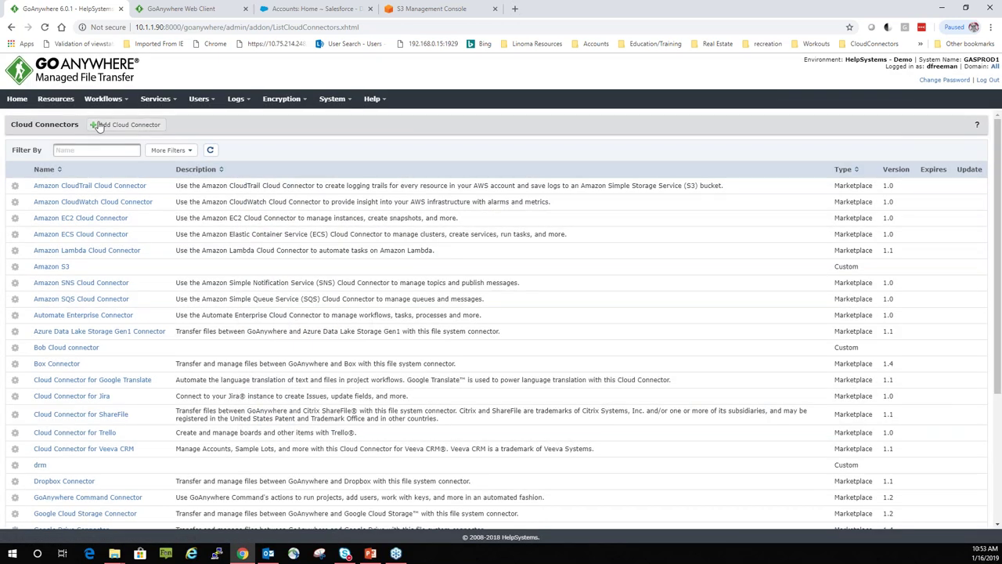
Inspect the ProServ AWS EC2 - MFT cluster connector resource, then switch to the S3 console.
left_click(56, 99)
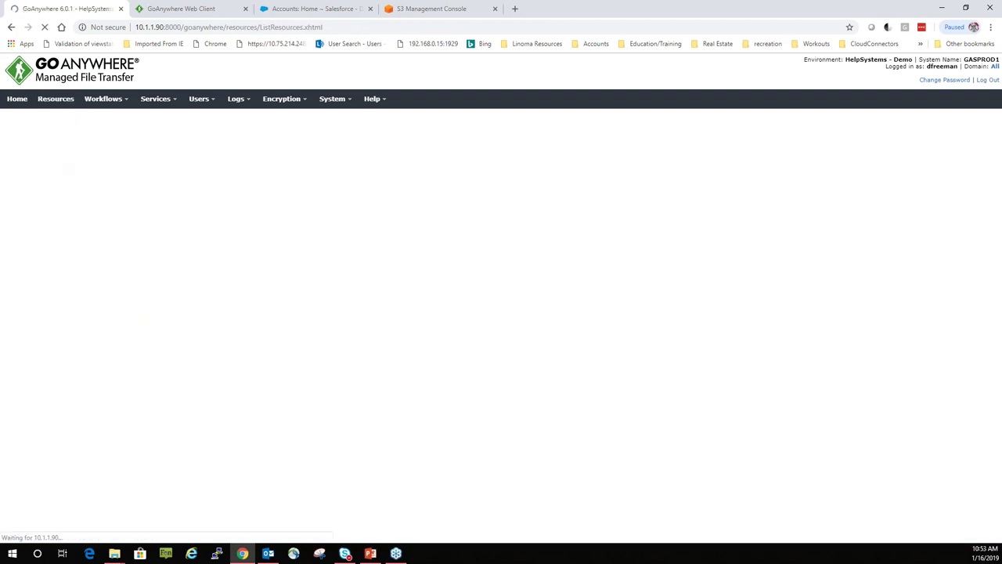
left_click(41, 168)
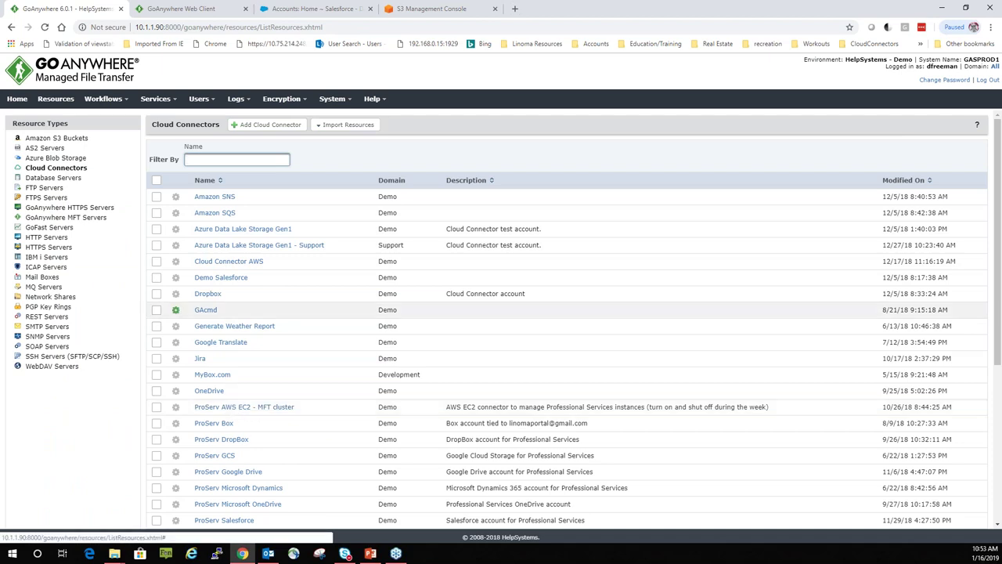
left_click(263, 124)
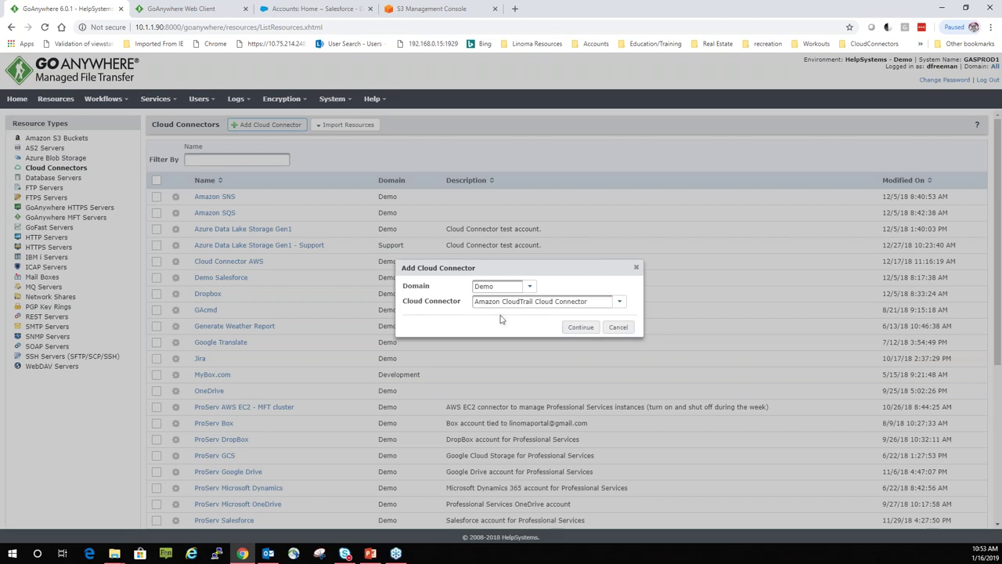
left_click(617, 327)
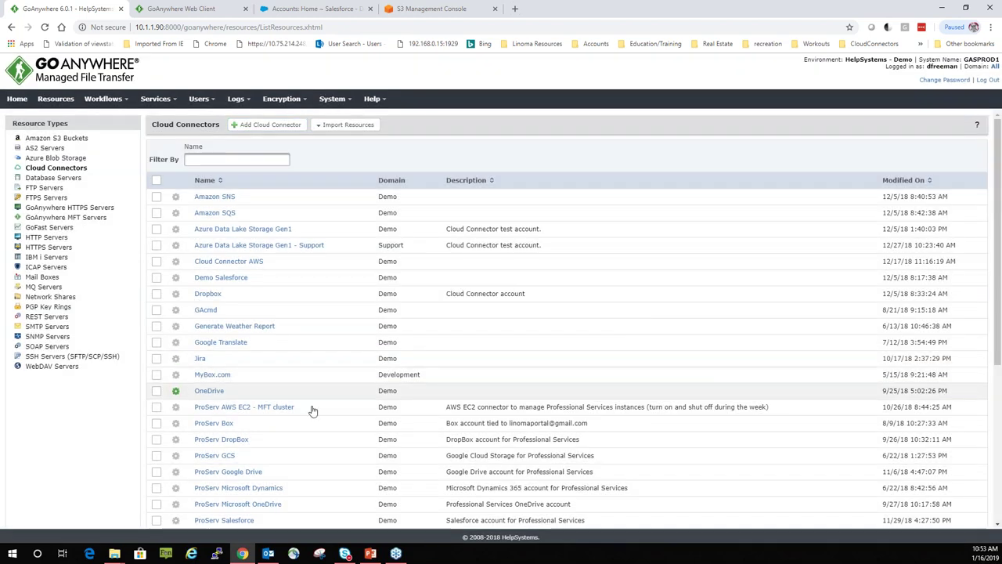
left_click(226, 407)
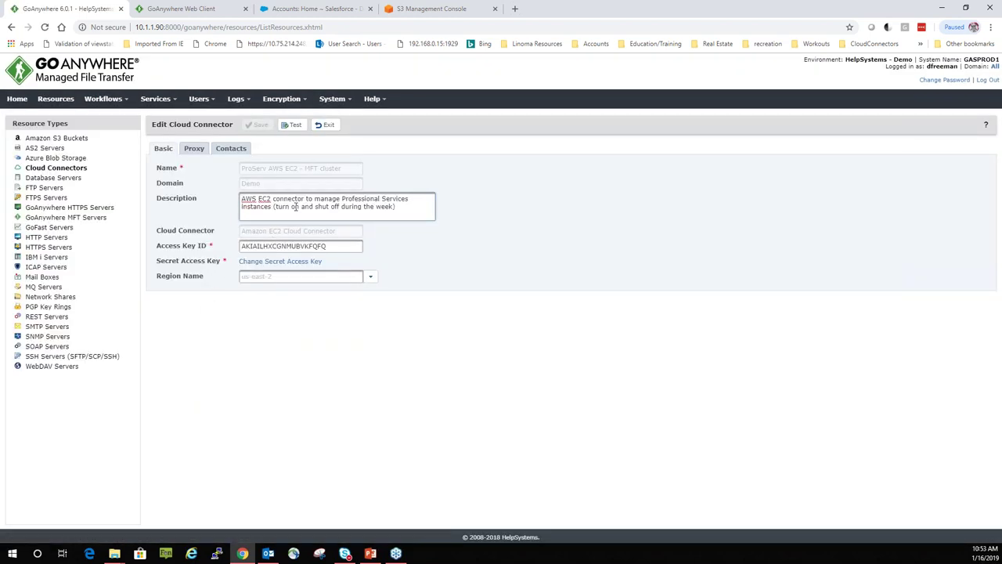
left_click(436, 14)
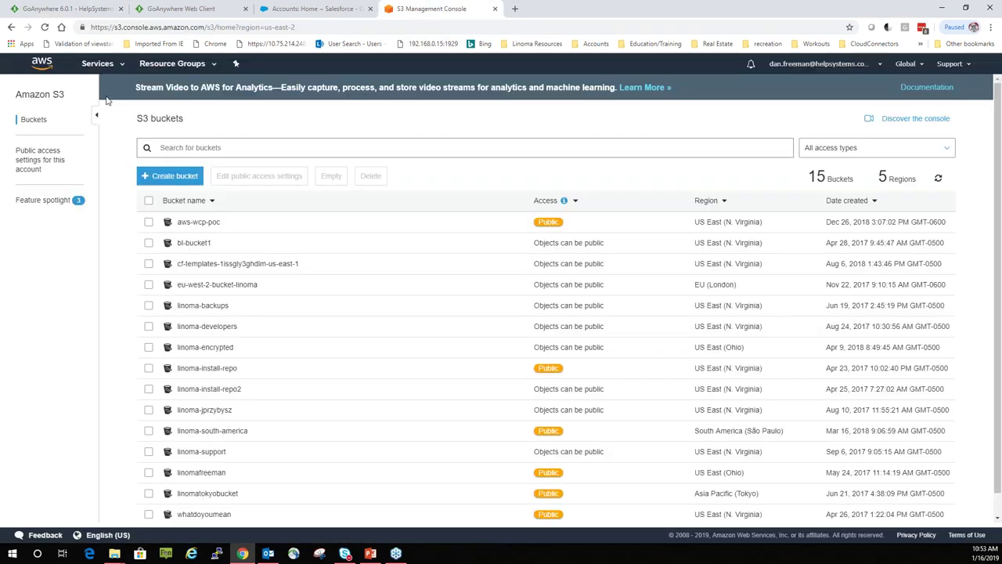
Load the running EC2 instances list in the AWS console, then return to the GoAnywhere tab.
left_click(123, 66)
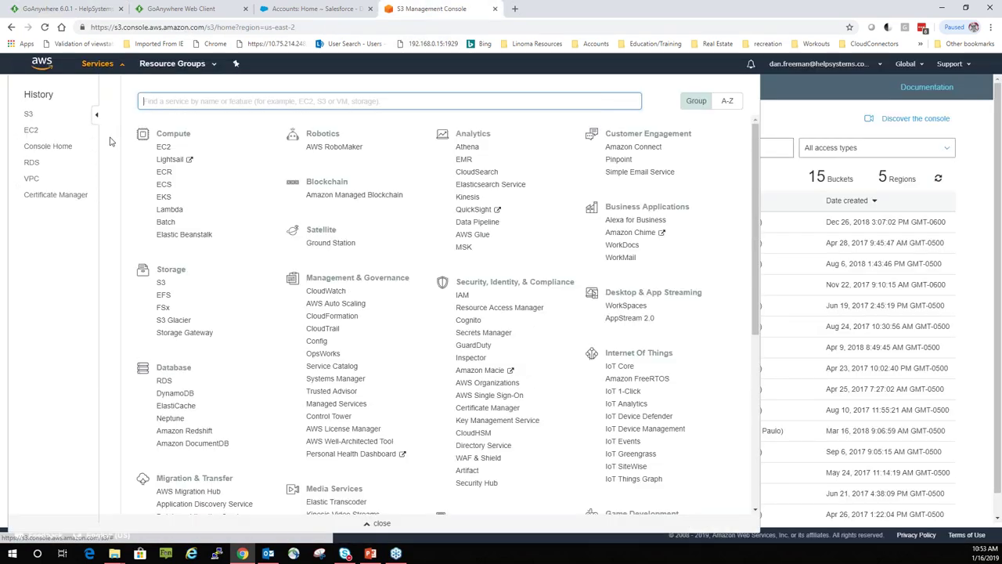
left_click(31, 129)
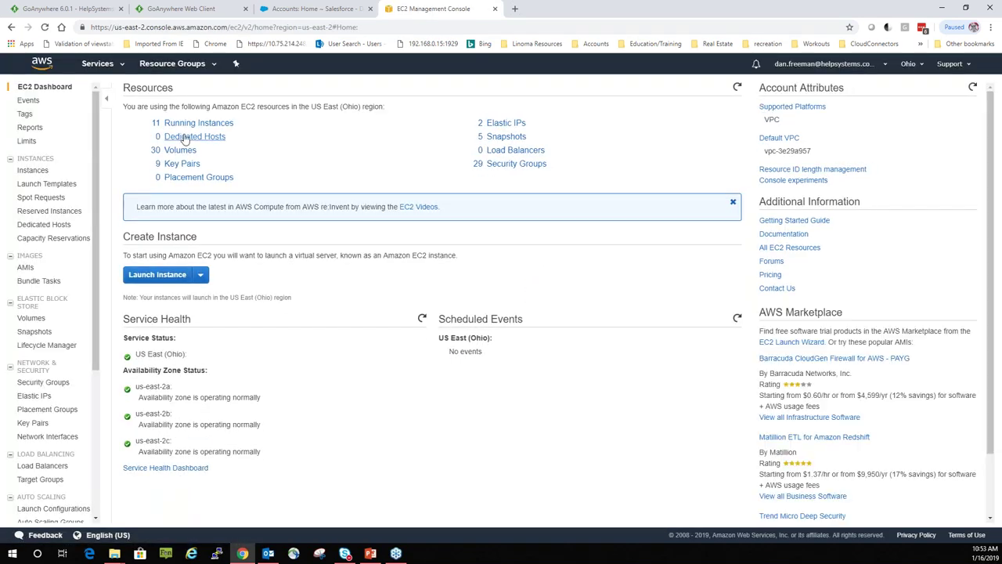
left_click(182, 123)
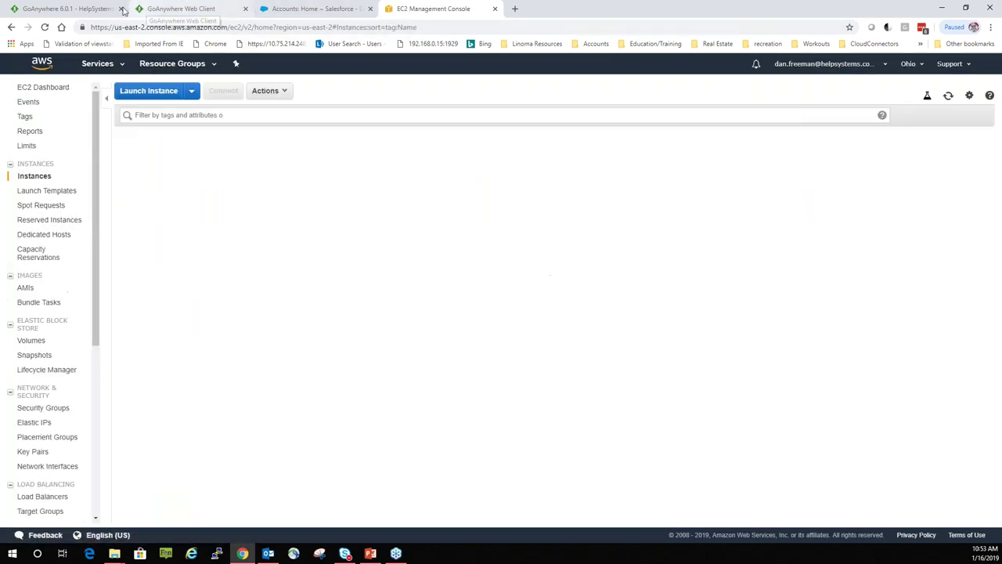
left_click(95, 11)
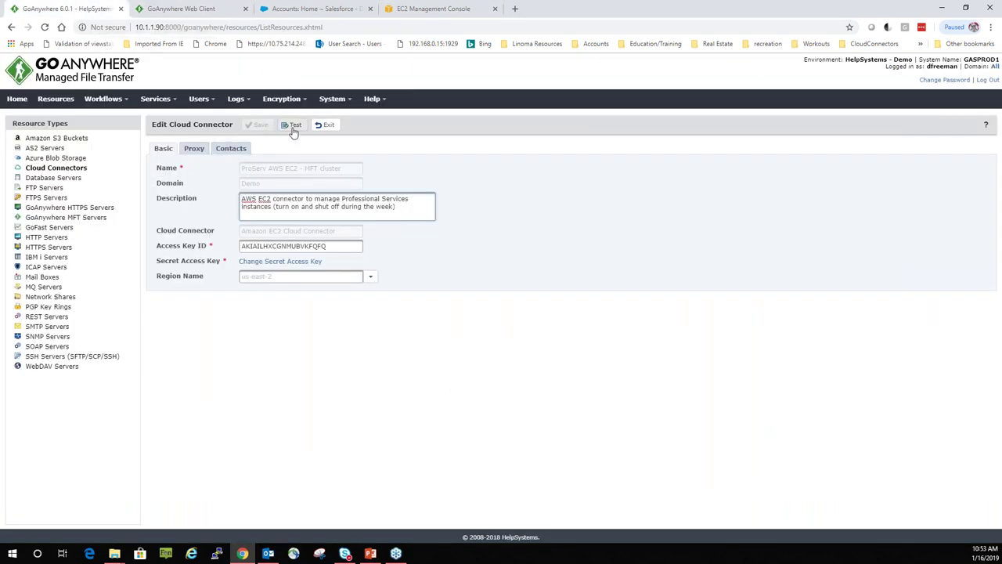
Test the EC2 connector successfully and open the 'Shut down ProServ AWS instances' project from Cloud Connectors.
left_click(292, 125)
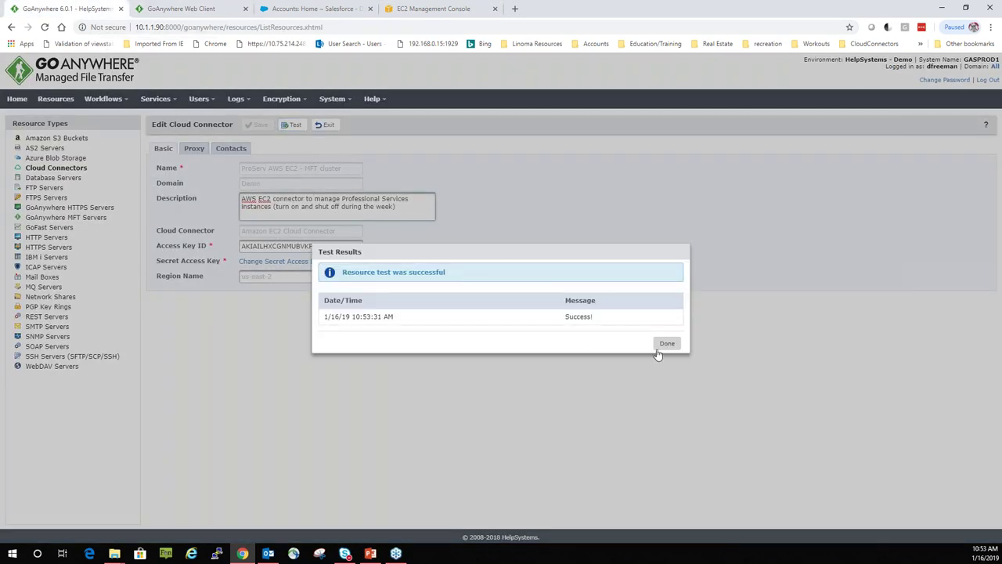
left_click(665, 343)
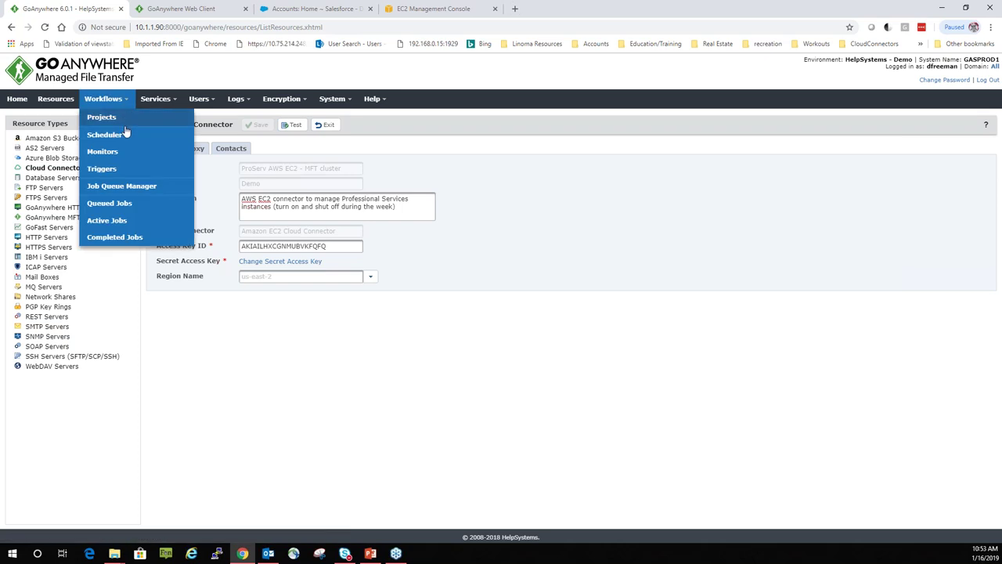
left_click(117, 116)
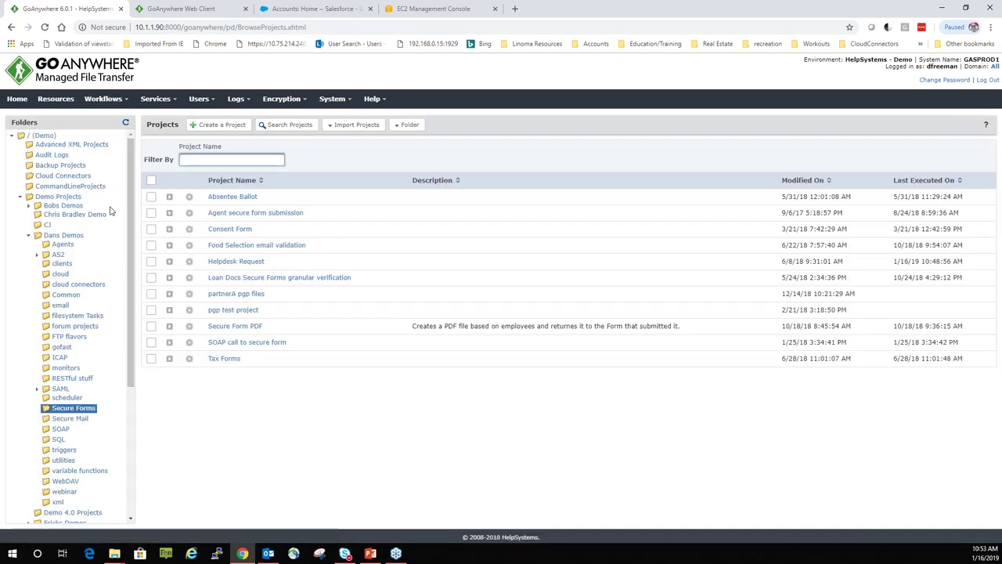
left_click(63, 176)
scroll(313, 334, "down", 2)
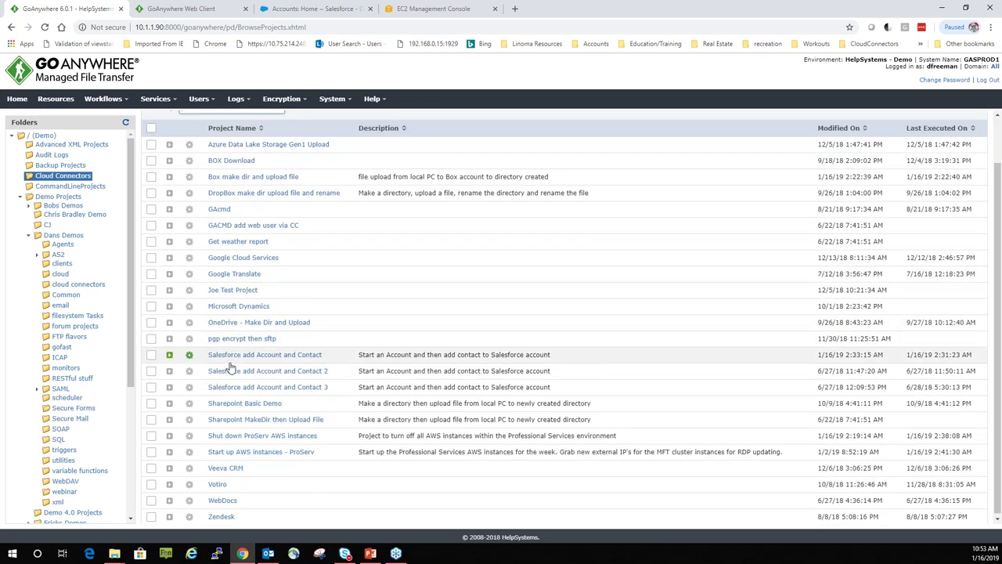
left_click(233, 436)
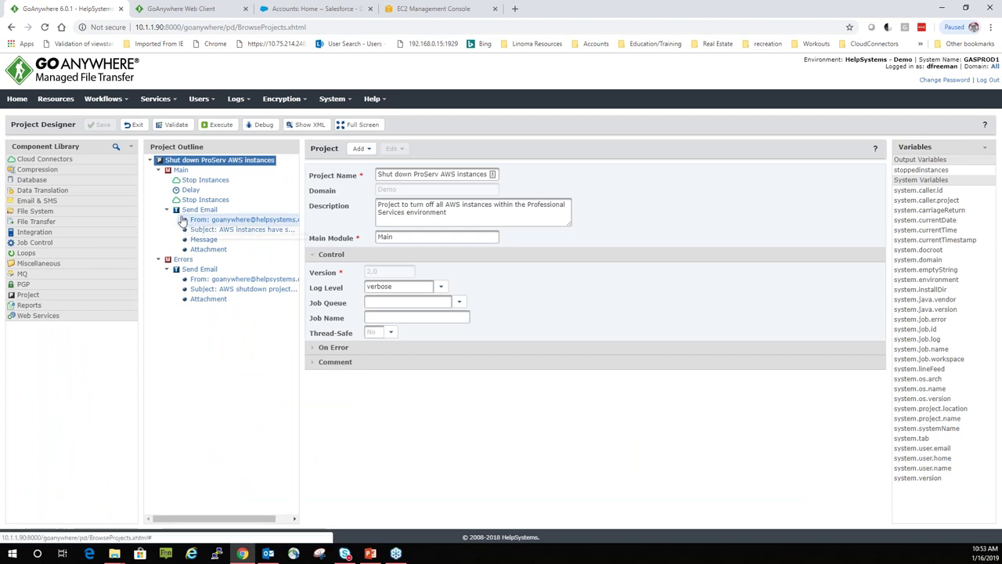
Expand Cloud Connectors > Amazon EC2 Cloud Connector tasks in the Component Library.
left_click(11, 161)
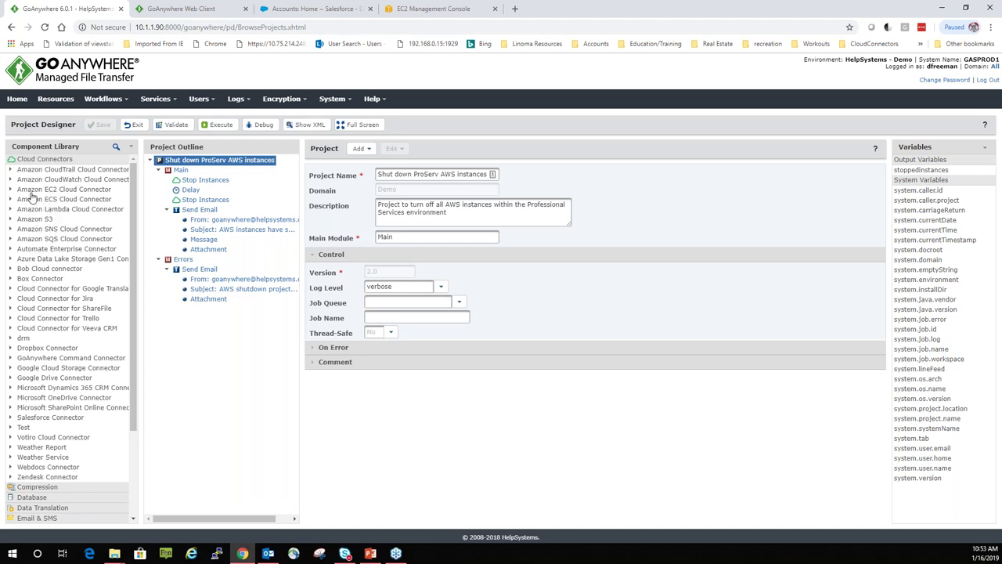
left_click(11, 191)
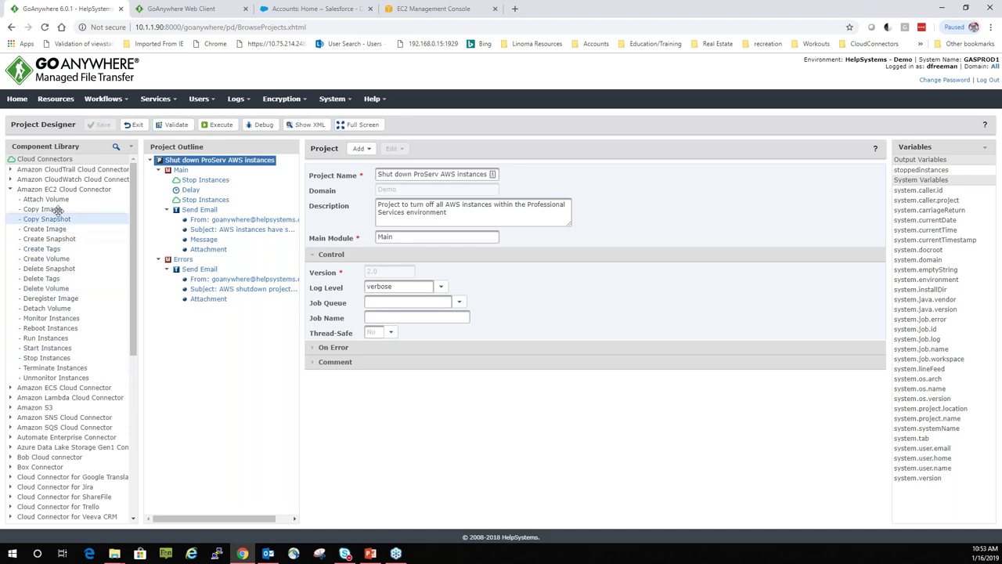
left_click_drag(50, 279, 211, 207)
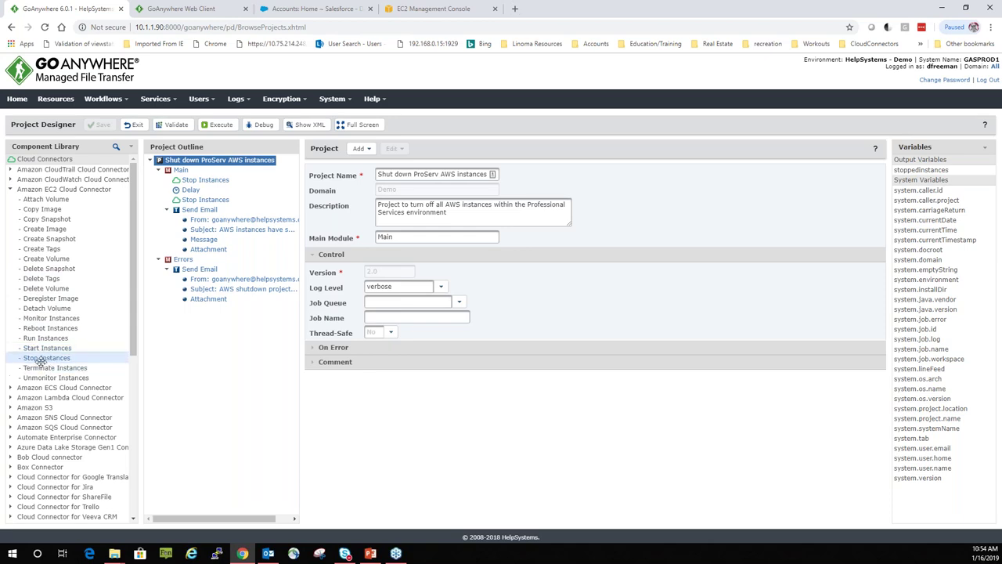
Review both Stop Instances tasks and the 120-second Delay, then execute the shutdown project.
left_click(199, 180)
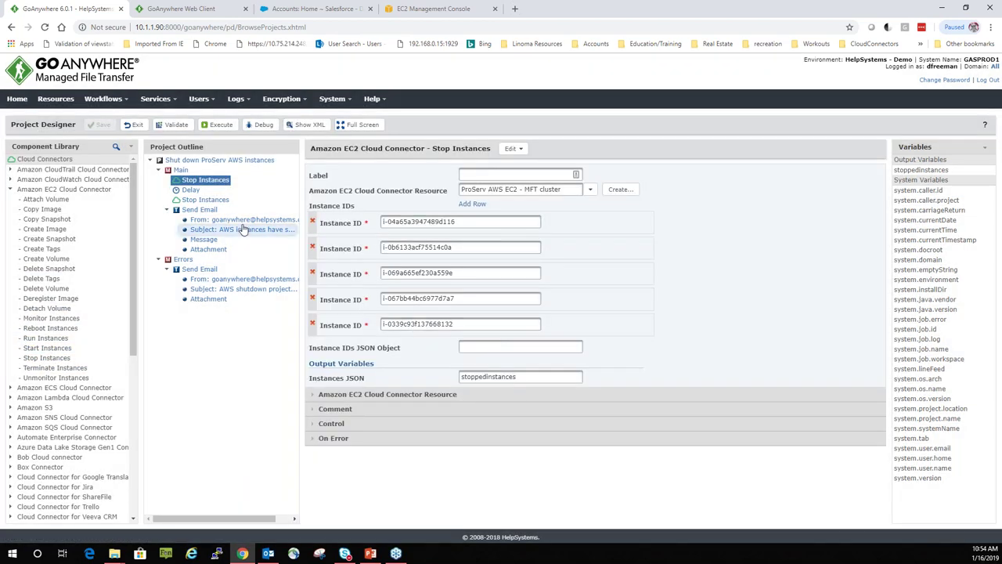
left_click(191, 190)
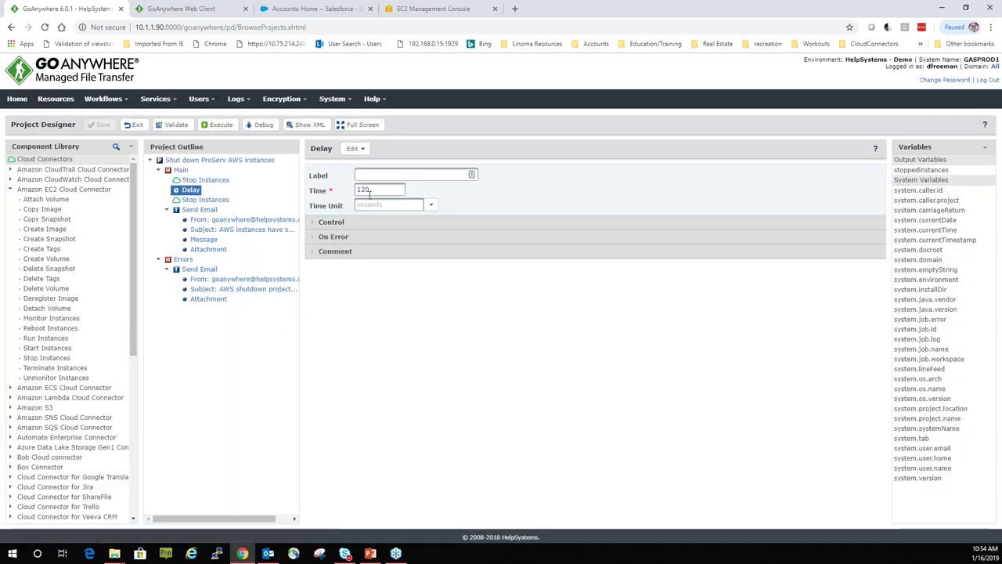
left_click(202, 200)
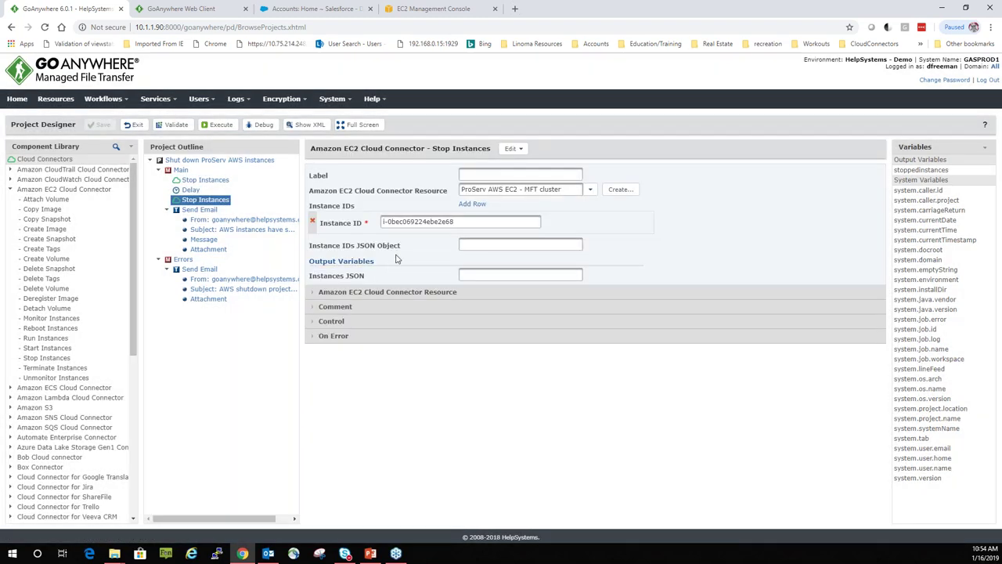
left_click(215, 127)
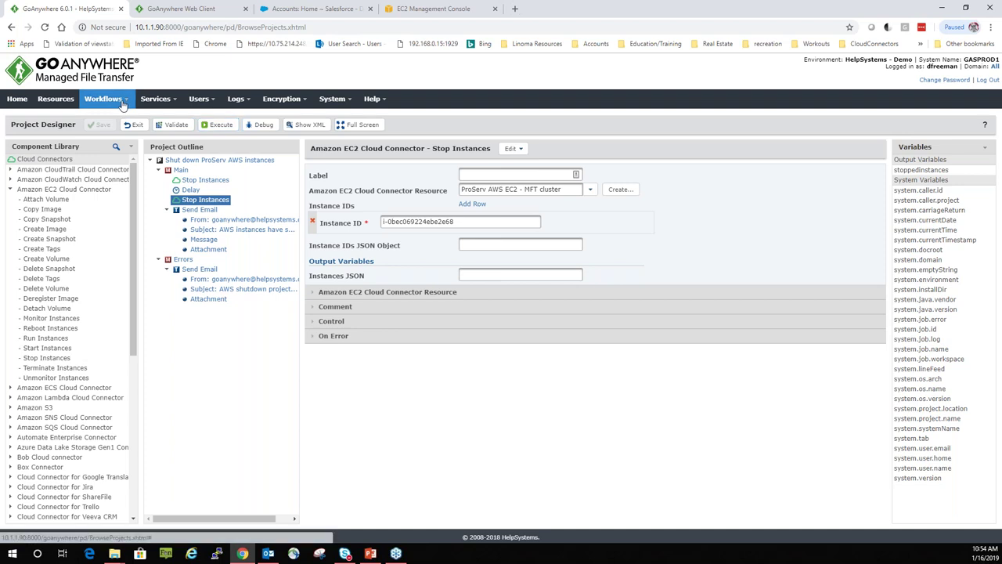
Open the running shutdown job's log from Active Jobs, then bring the EC2 console forward.
mouse_move(103, 98)
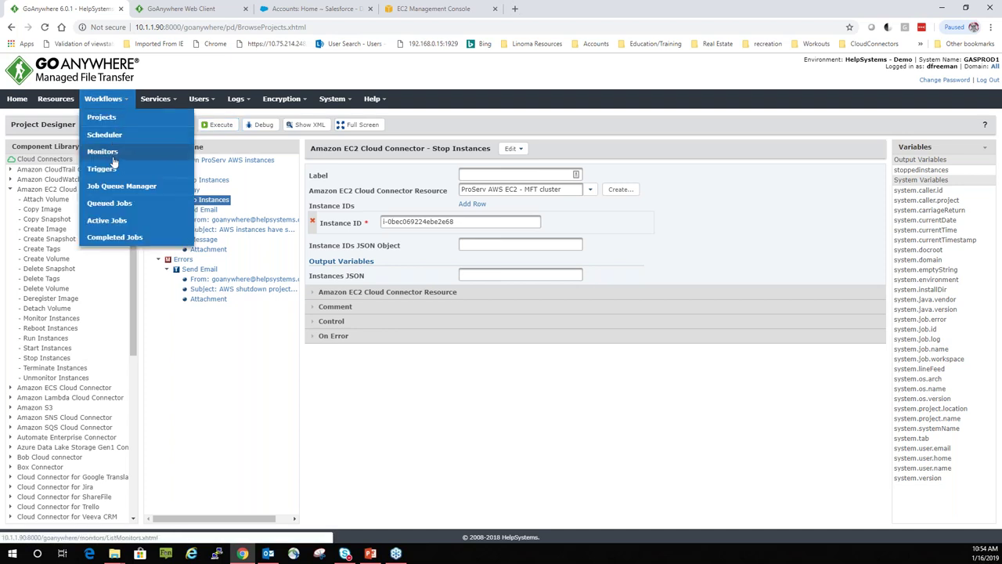
left_click(118, 222)
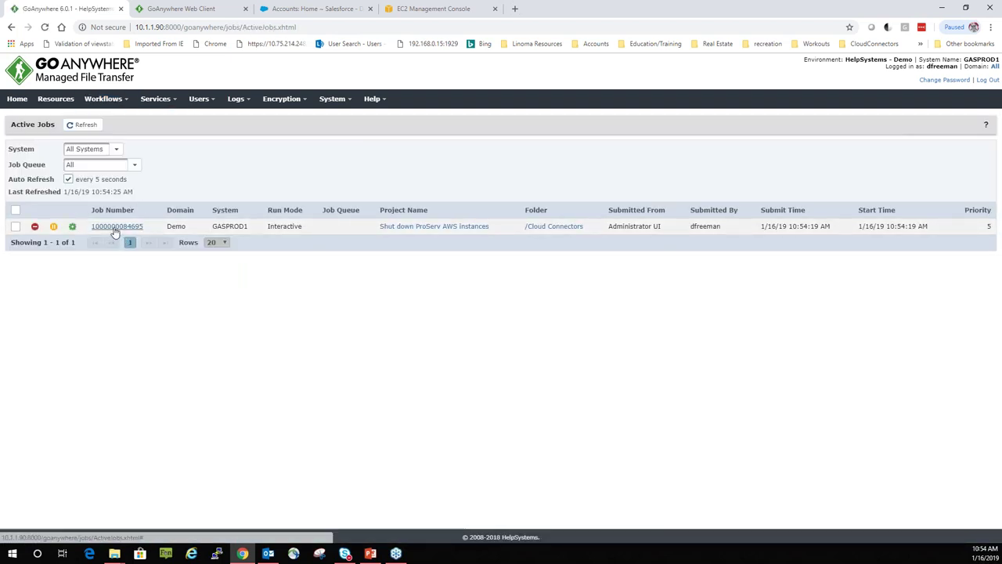
left_click(115, 227)
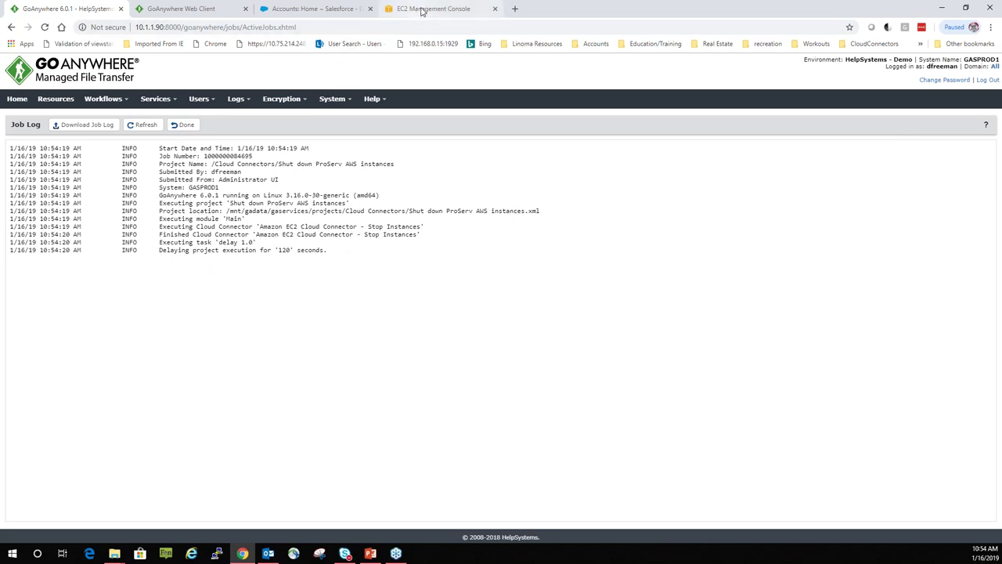
left_click(422, 11)
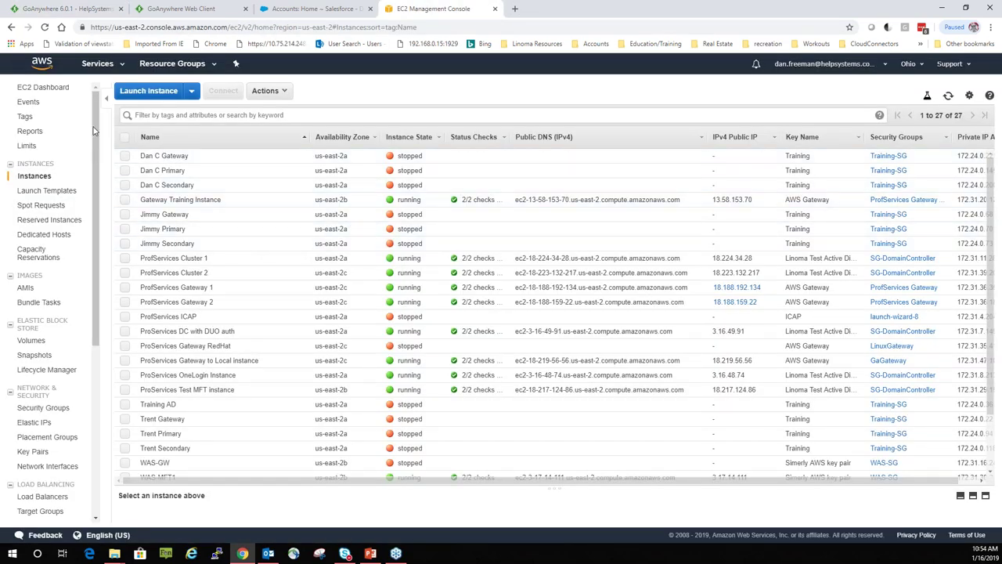
Check the ProServices DC with DUO auth instance among running EC2 instances, then return to GoAnywhere.
left_click(114, 64)
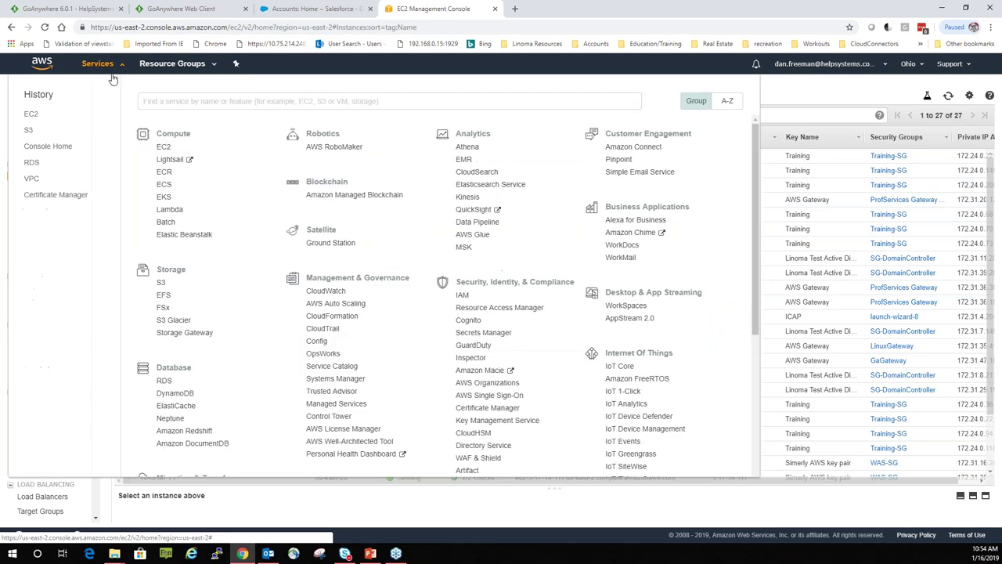
left_click(32, 115)
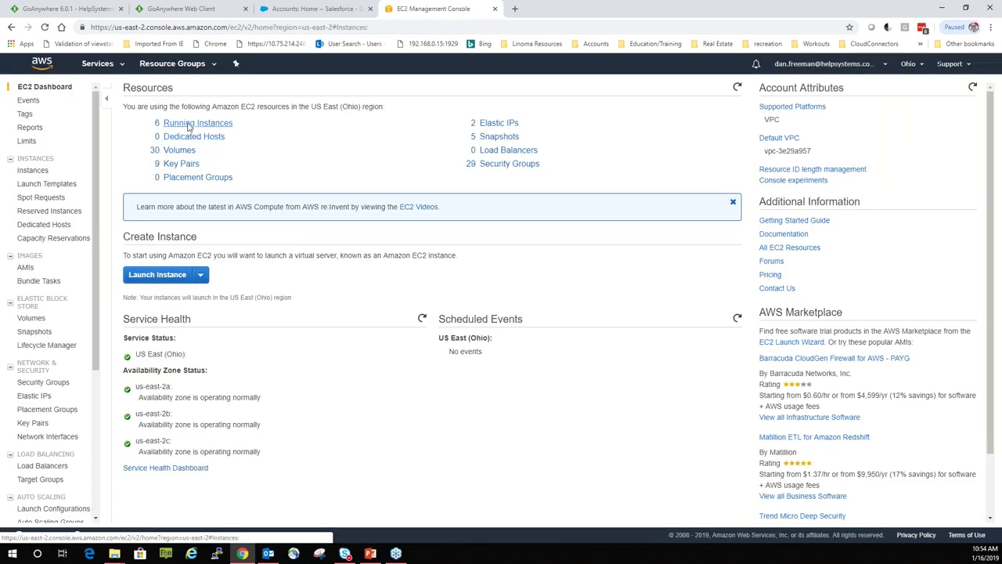
left_click(187, 125)
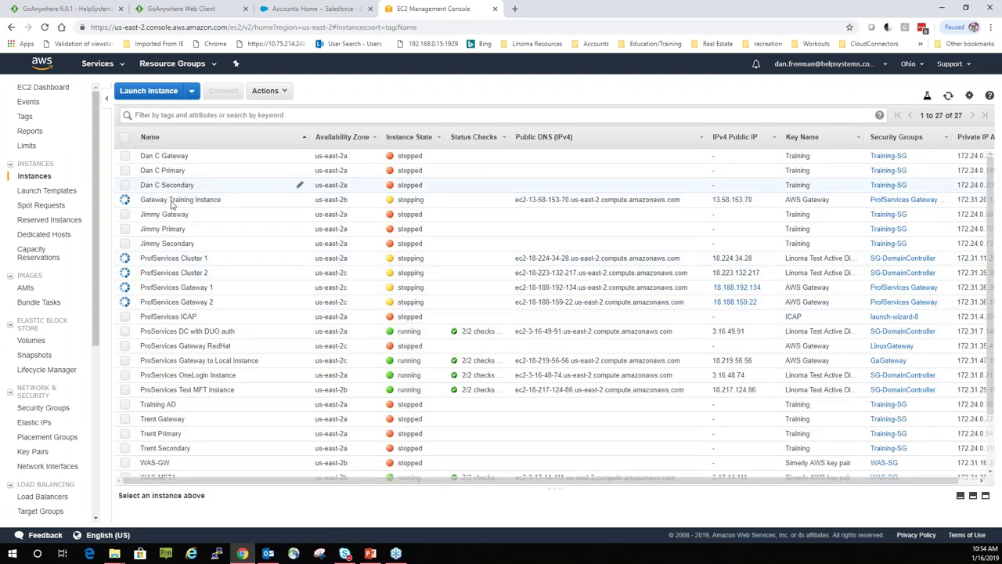
left_click_drag(147, 331, 232, 332)
left_click(232, 332)
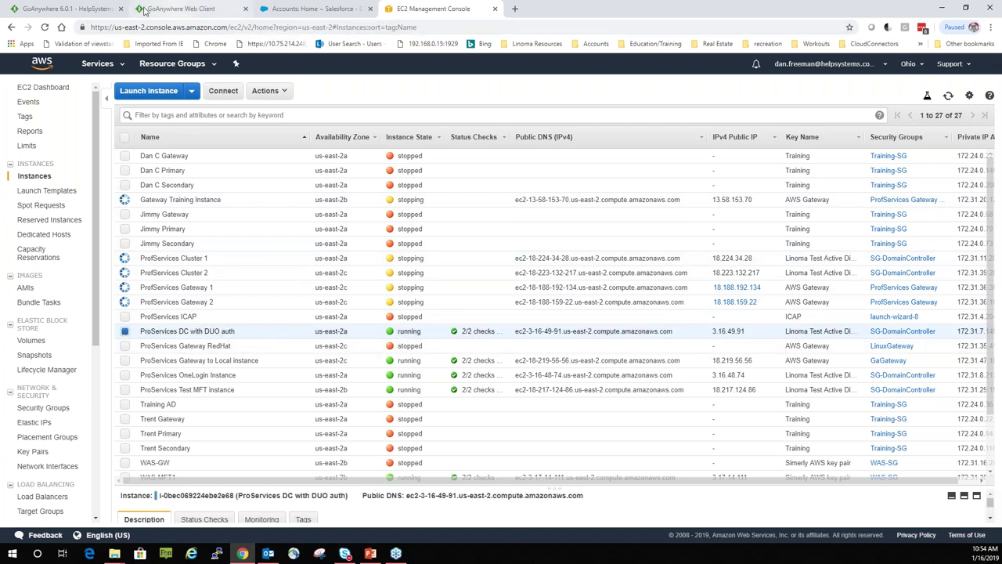
left_click(81, 6)
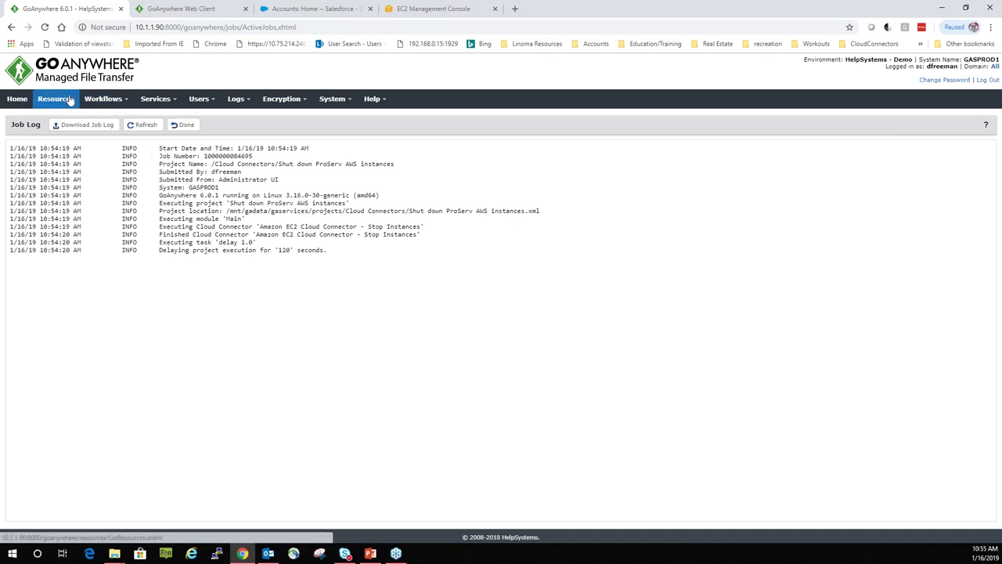
left_click(115, 100)
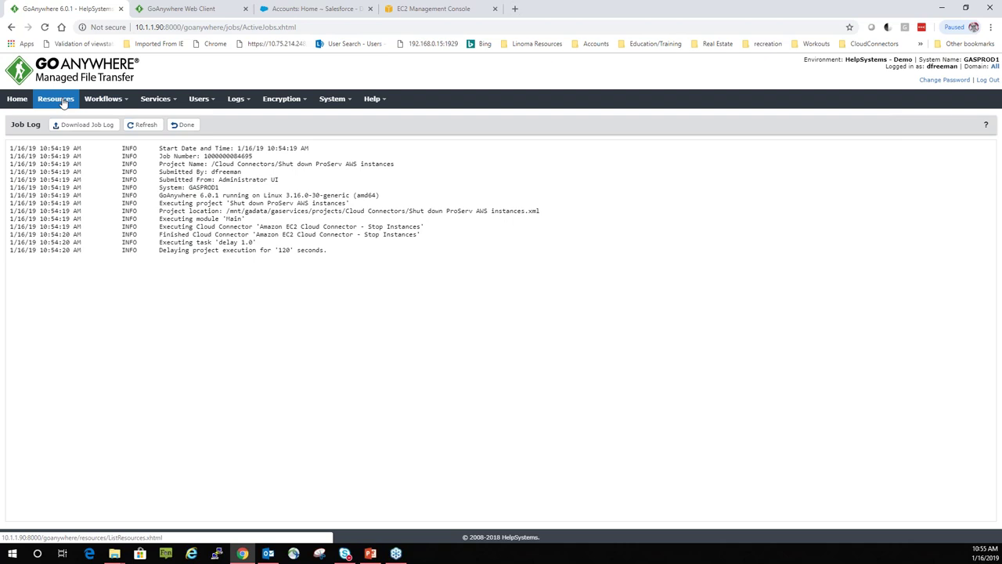